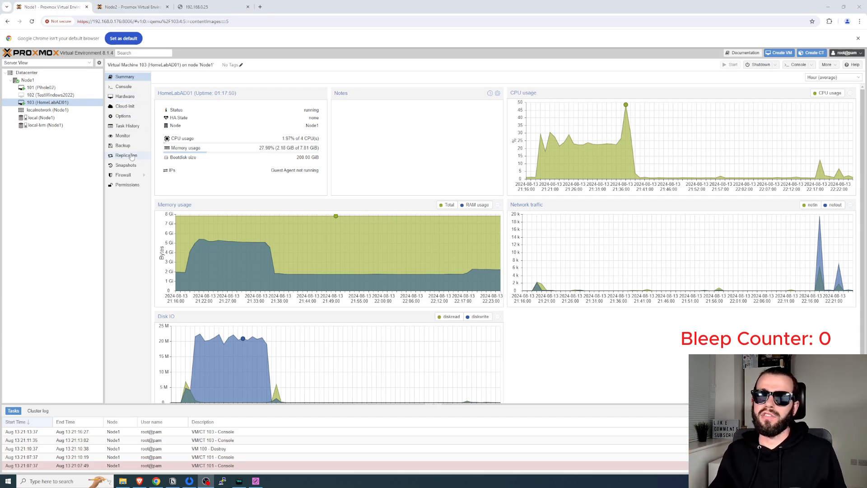
Check the Node2 and 192.168.0.25 pages, return to VM 103's summary on Node1, and open a new tab.
mouse_move(54, 127)
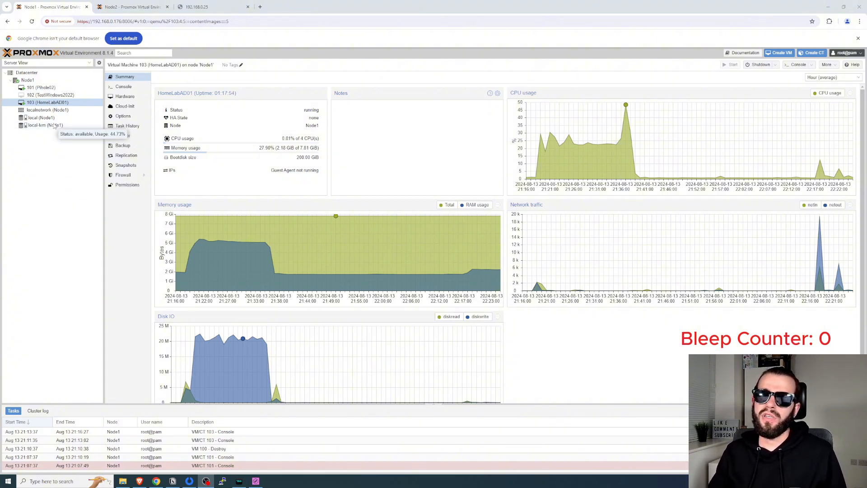
click(53, 150)
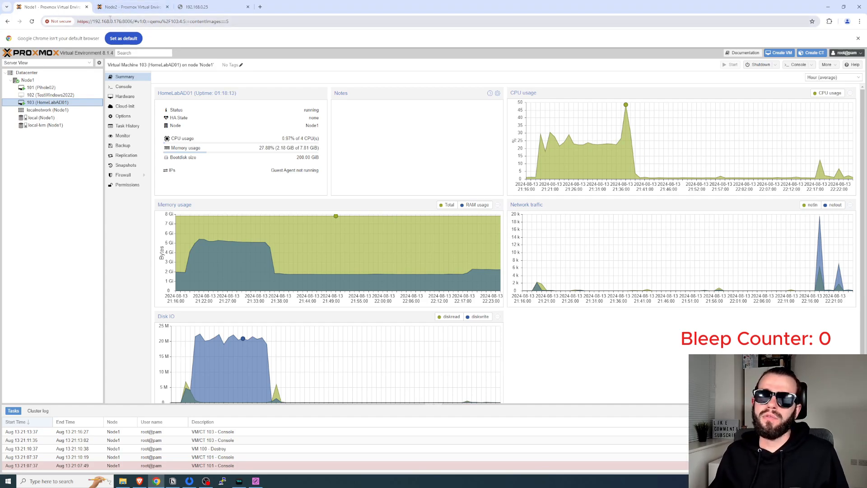
click(125, 7)
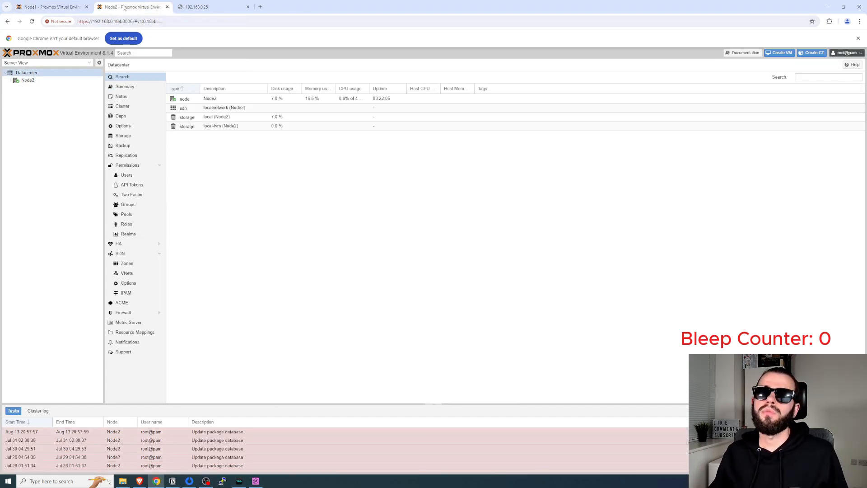
click(228, 9)
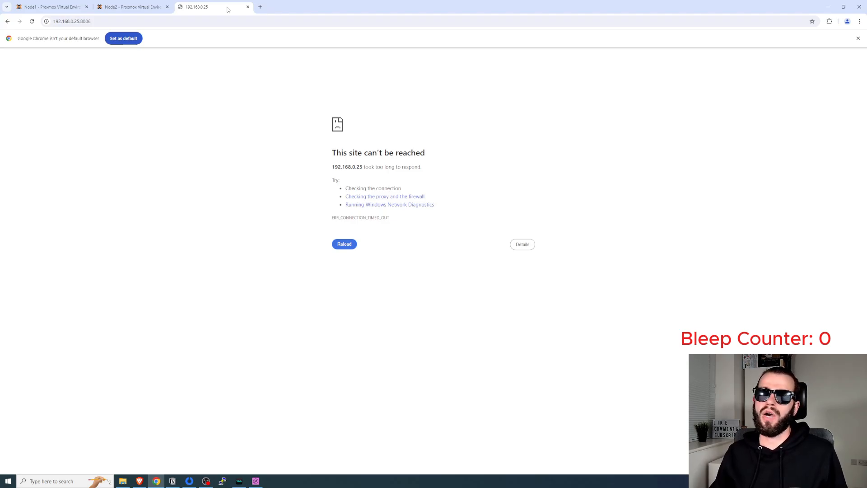
click(53, 8)
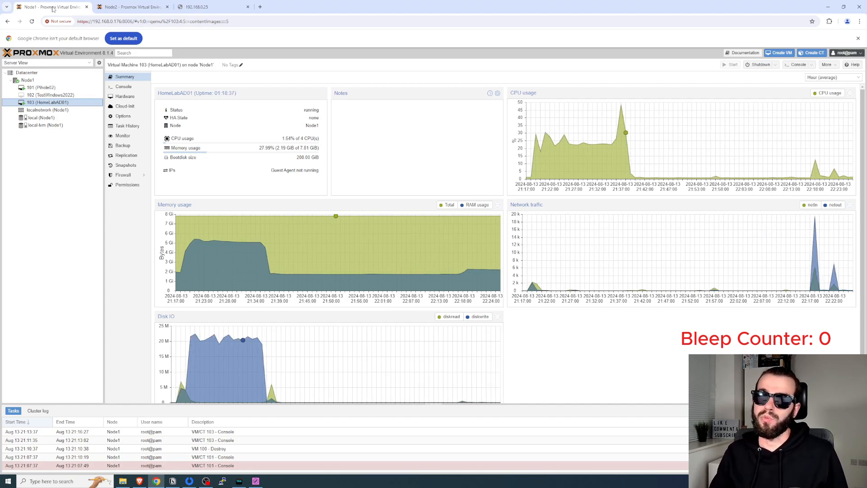
click(260, 8)
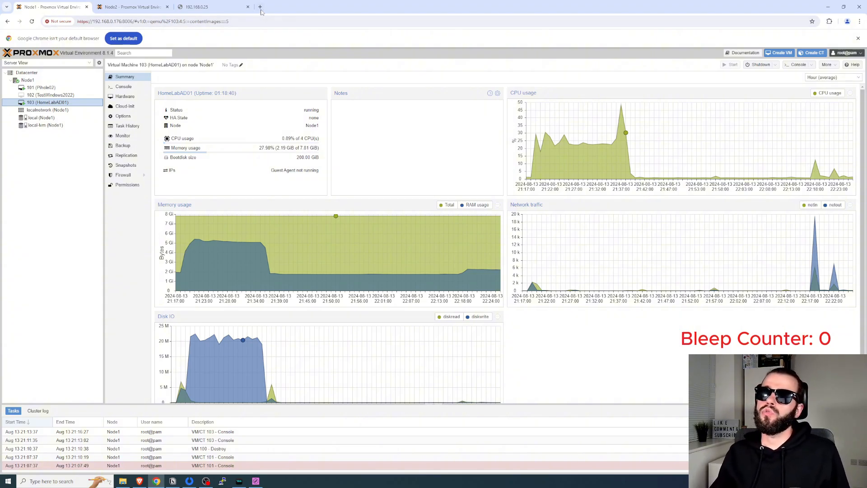
Run hostname in a Command Prompt to confirm HomeLabAD01, then return to the Server Manager dashboard.
click(250, 18)
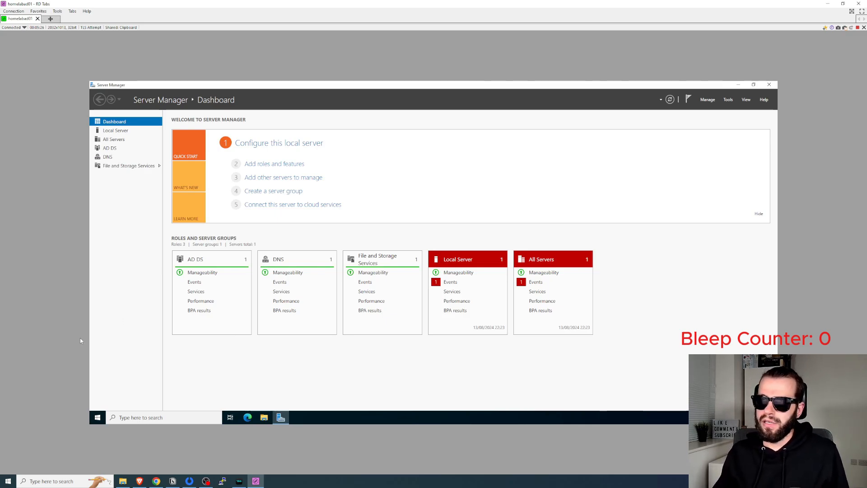
click(97, 417)
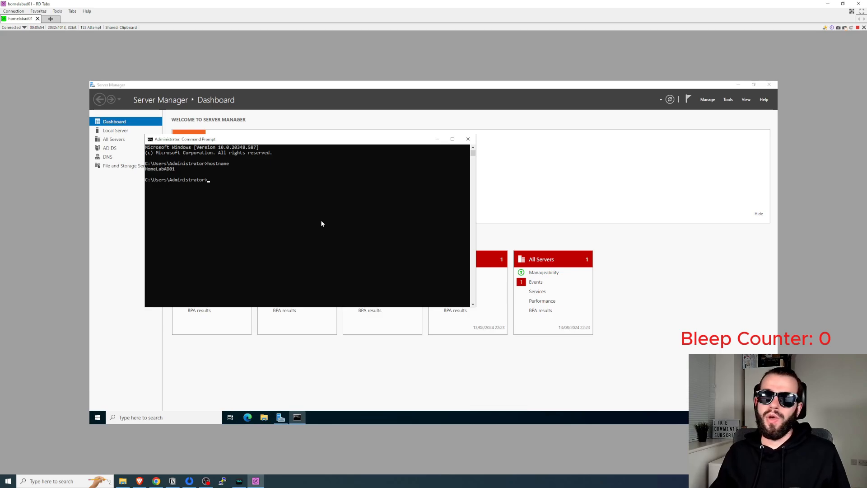
click(103, 392)
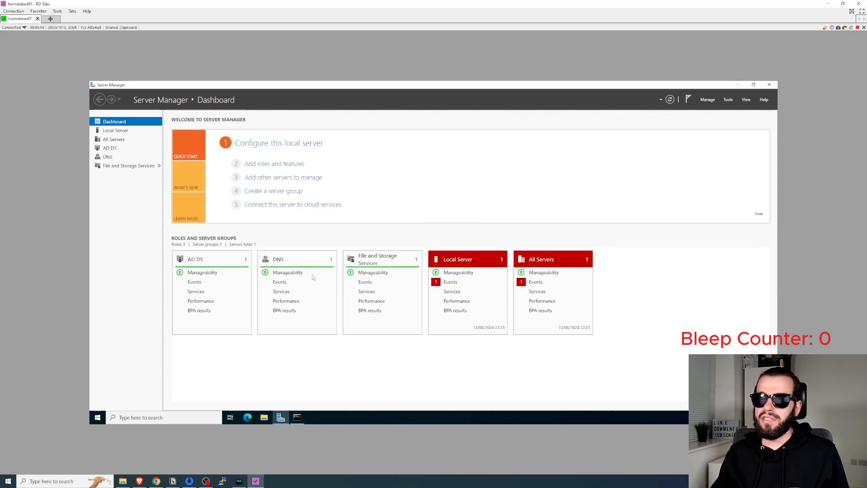
In Add Roles and Features, confirm the DNS Server role is already installed.
click(280, 164)
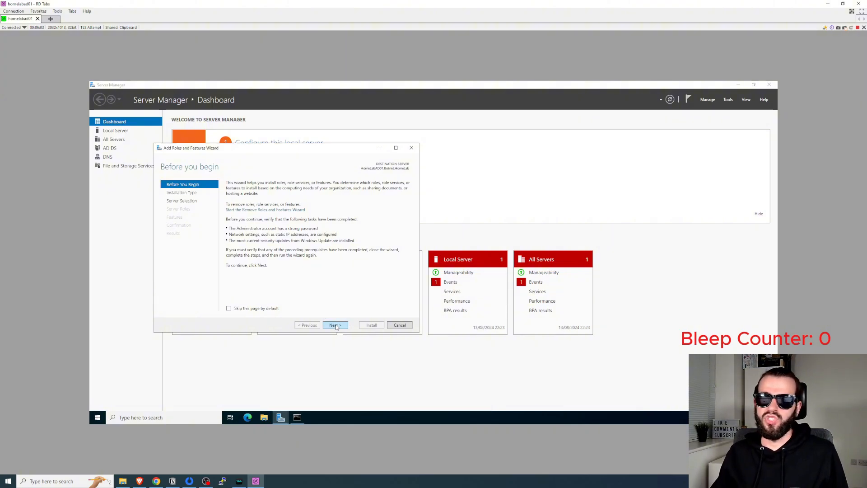
click(335, 325)
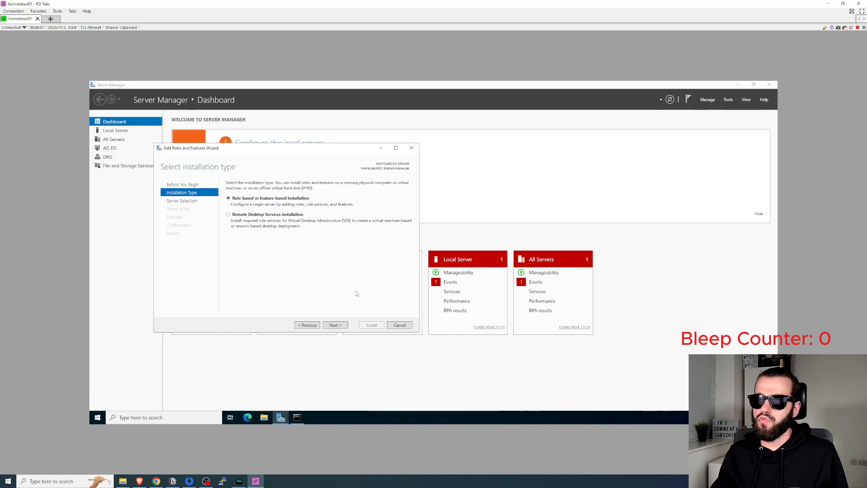
click(340, 325)
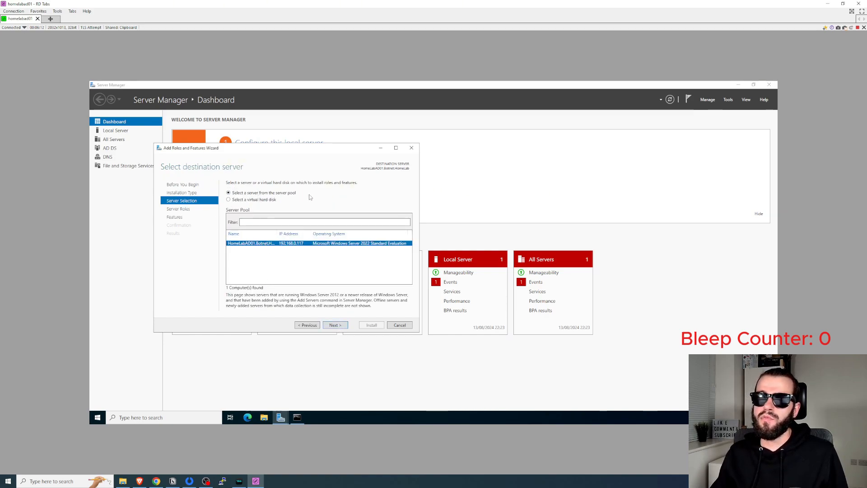
click(333, 326)
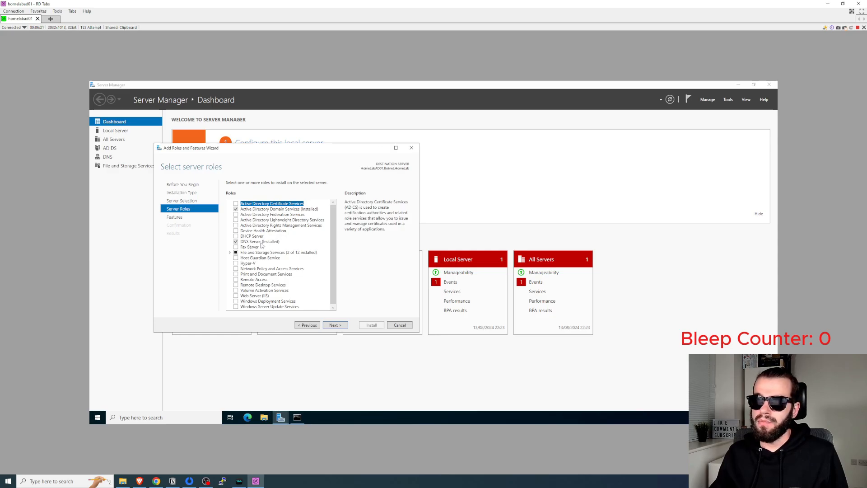
scroll(263, 247, down, 1)
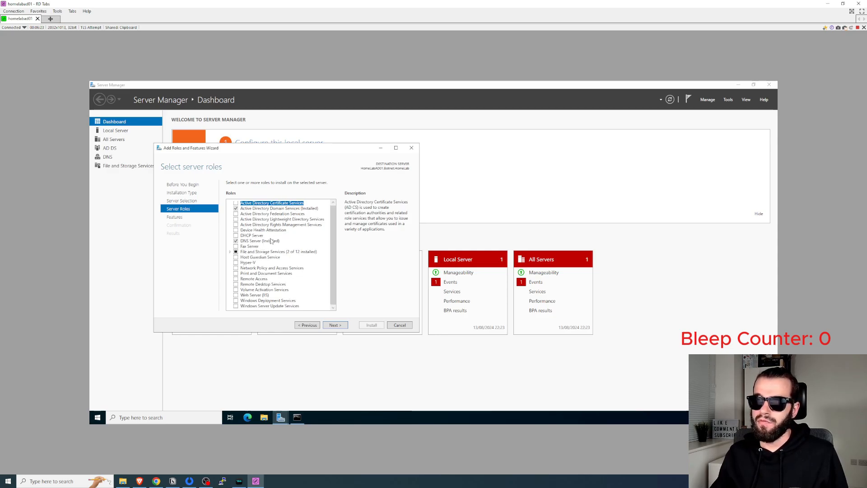
click(266, 242)
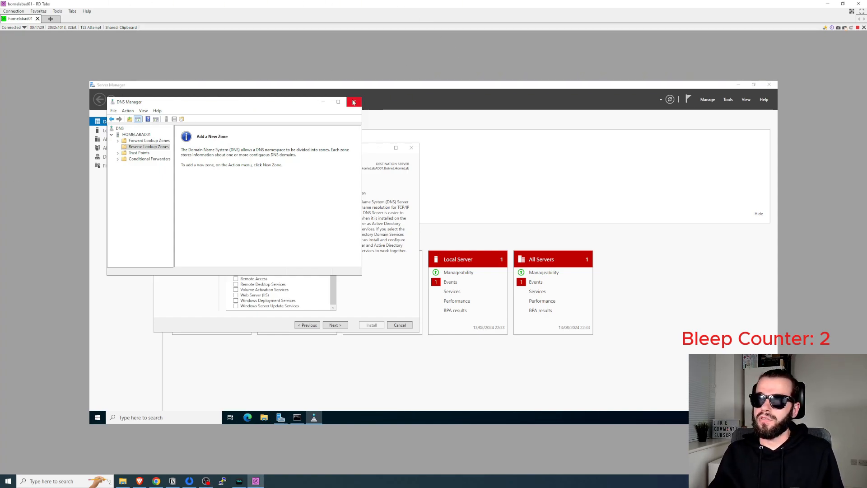
Close DNS Manager, the roles wizard and the Command Prompt.
click(354, 102)
click(416, 151)
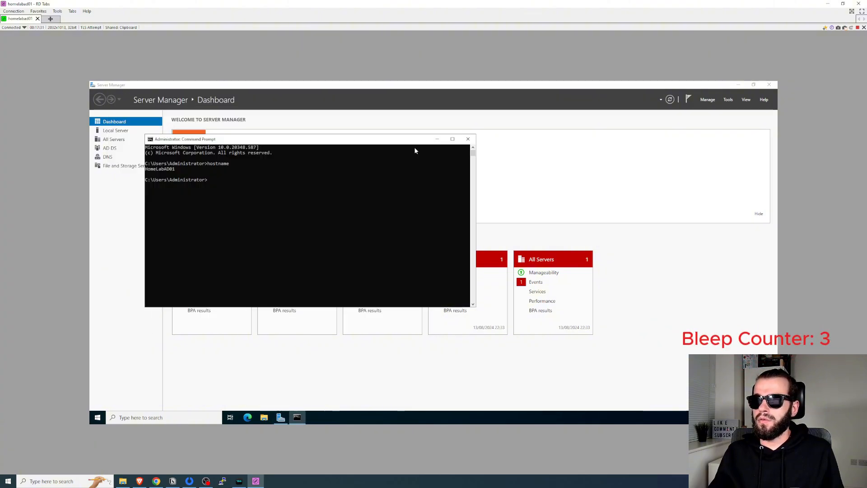
click(463, 139)
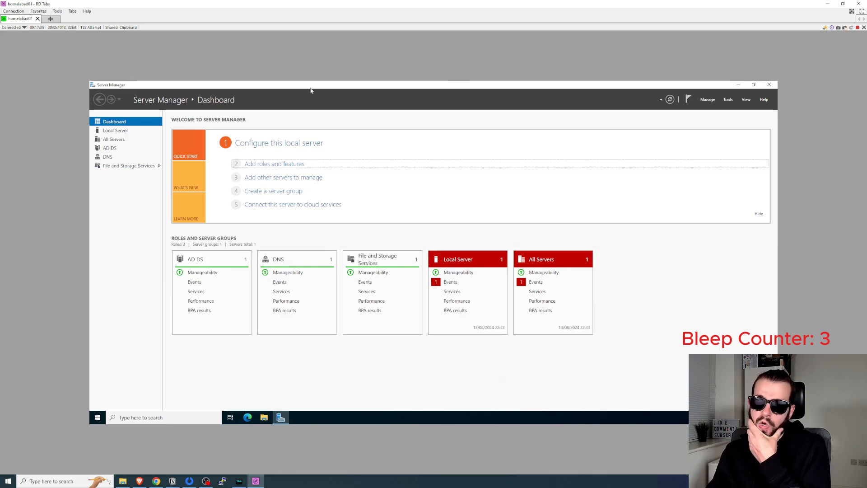
Show the ISO Images list of Node2's local storage in Proxmox.
click(827, 3)
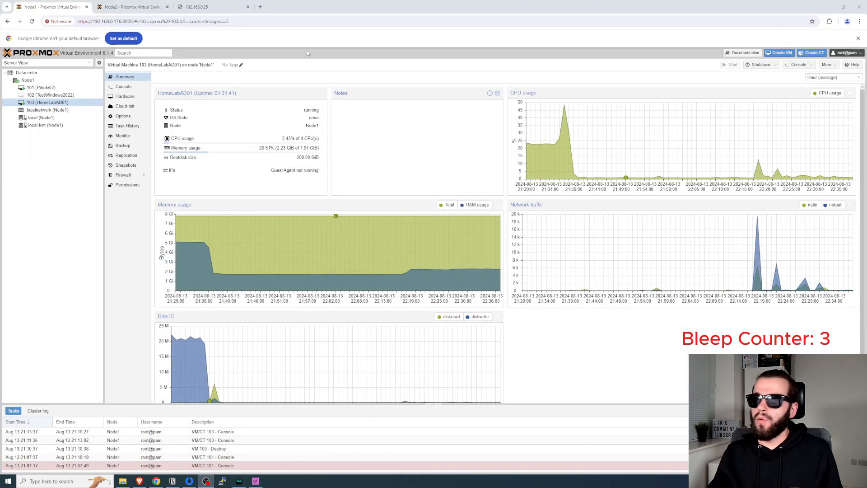
click(128, 9)
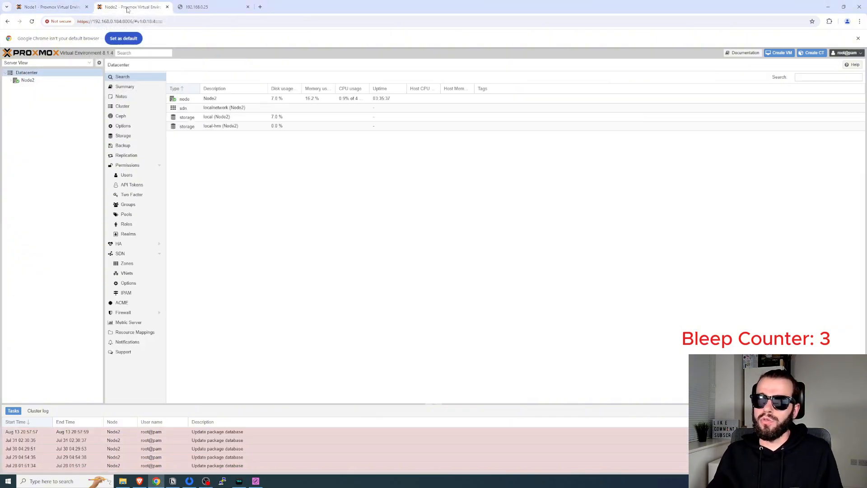
click(27, 80)
click(10, 80)
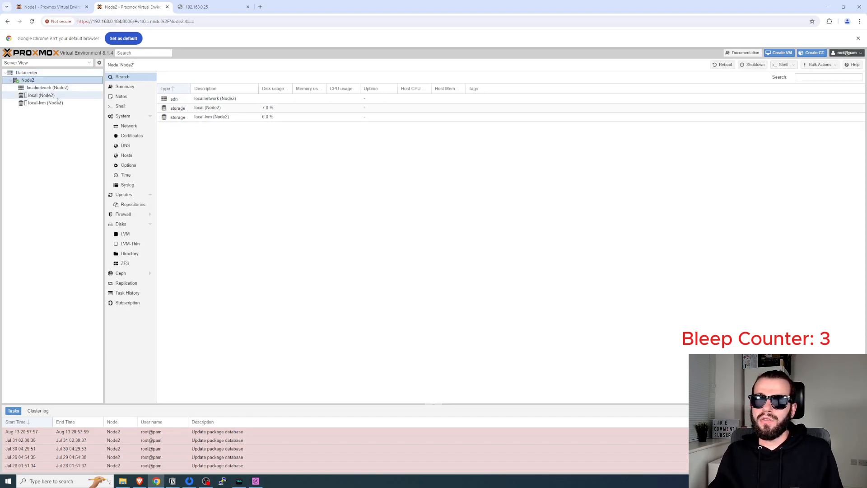
click(41, 95)
click(122, 97)
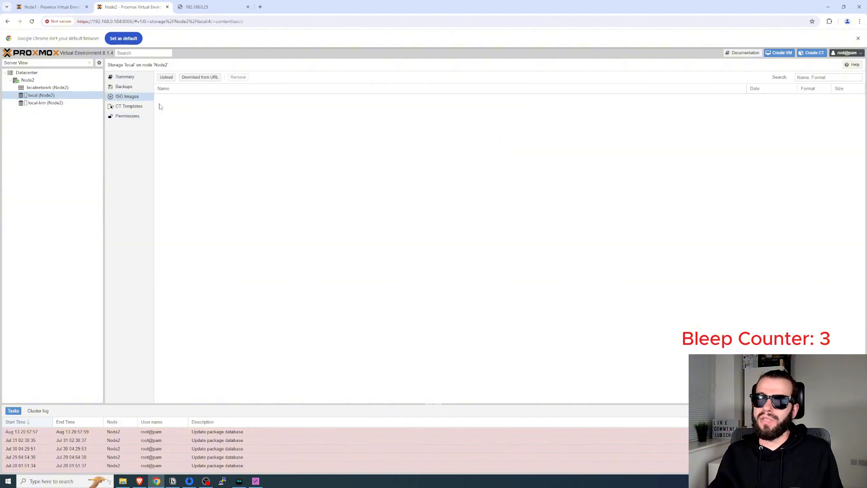
Upload SERVER_EVAL_x64FRE_en-us.iso (5.04 GB) there and go back to the Node2 overview.
click(168, 79)
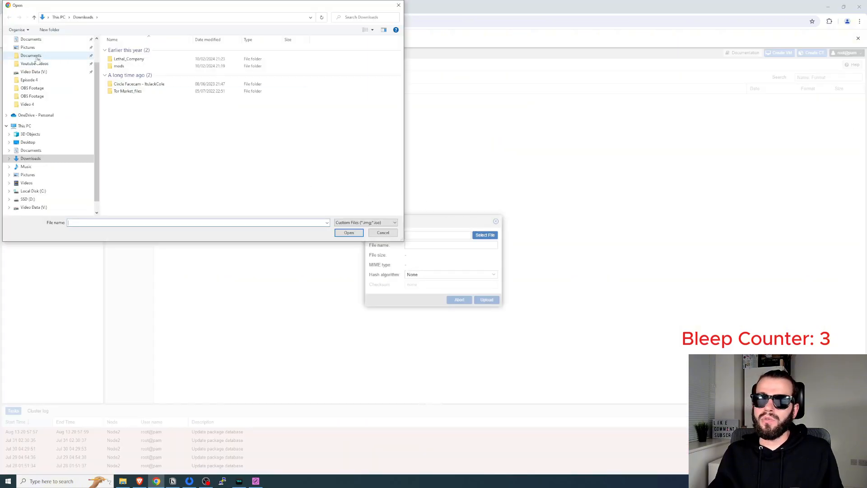
scroll(41, 68, up, 2)
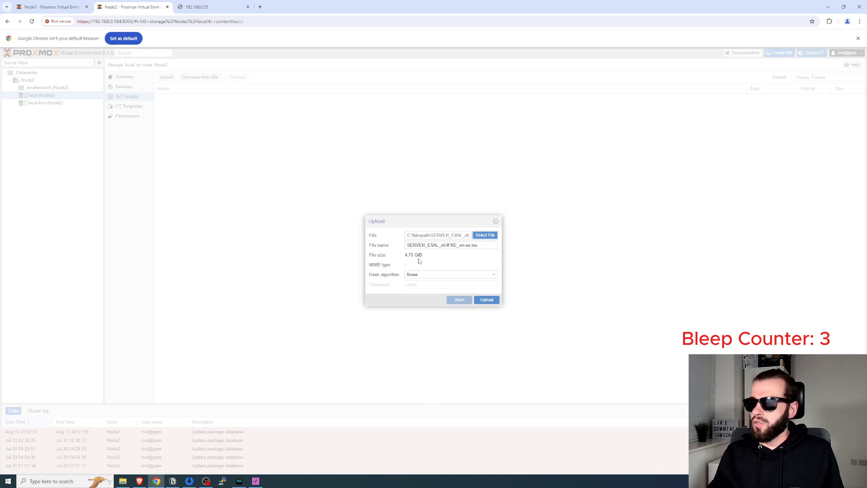
click(485, 300)
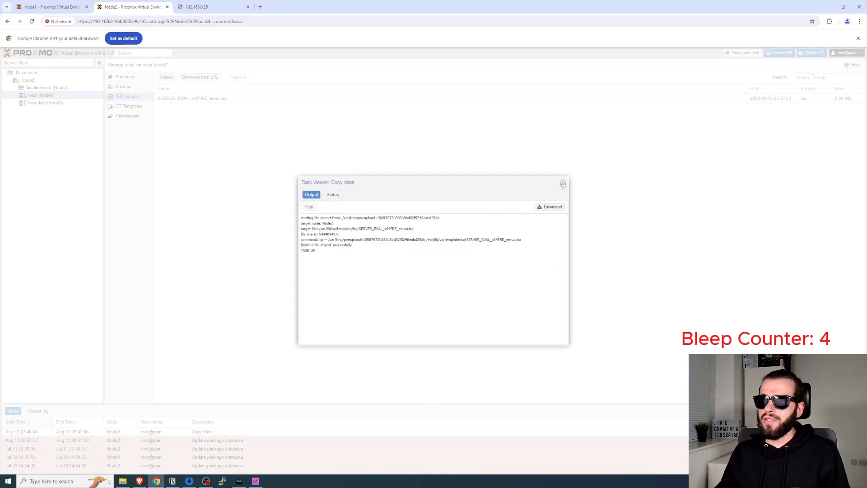
click(562, 183)
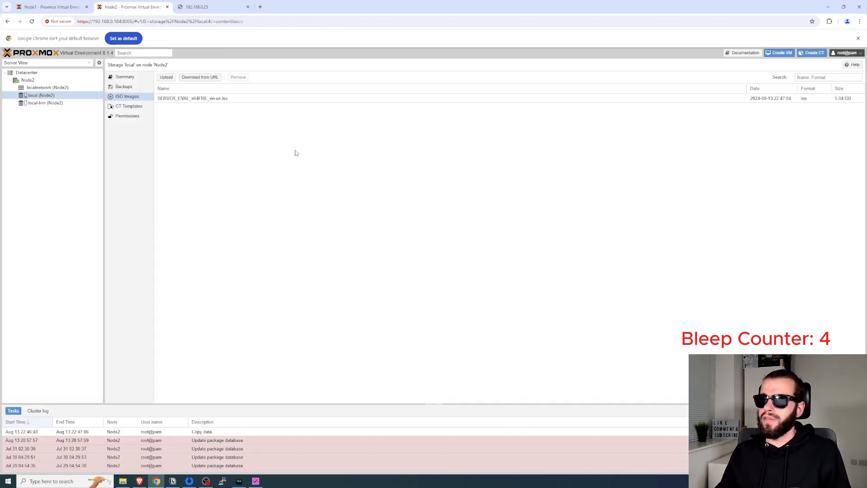
click(214, 99)
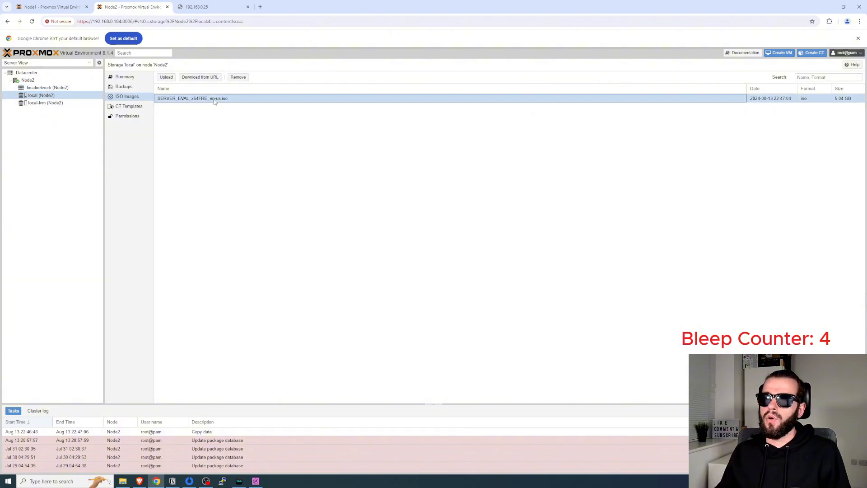
click(27, 80)
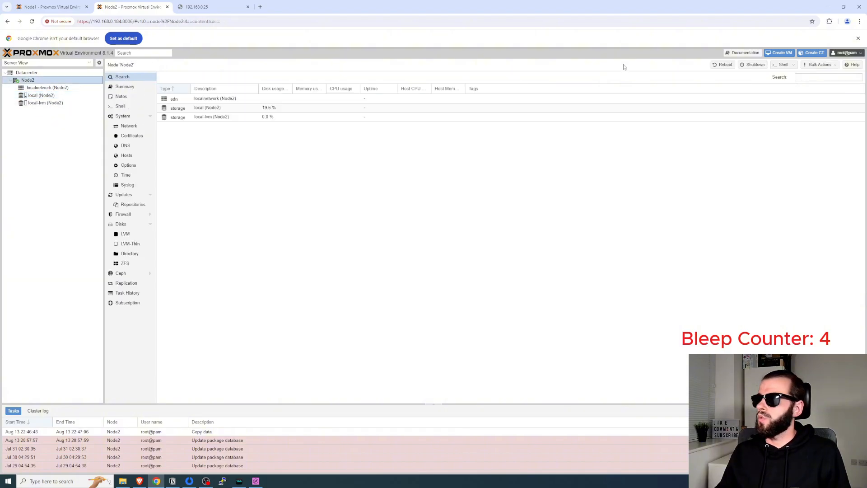
Start a new virtual machine named Client01.
click(780, 53)
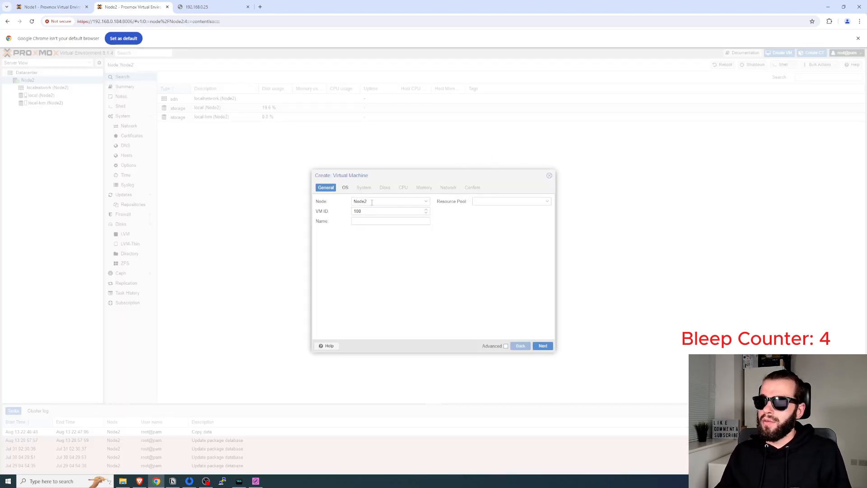
click(373, 222)
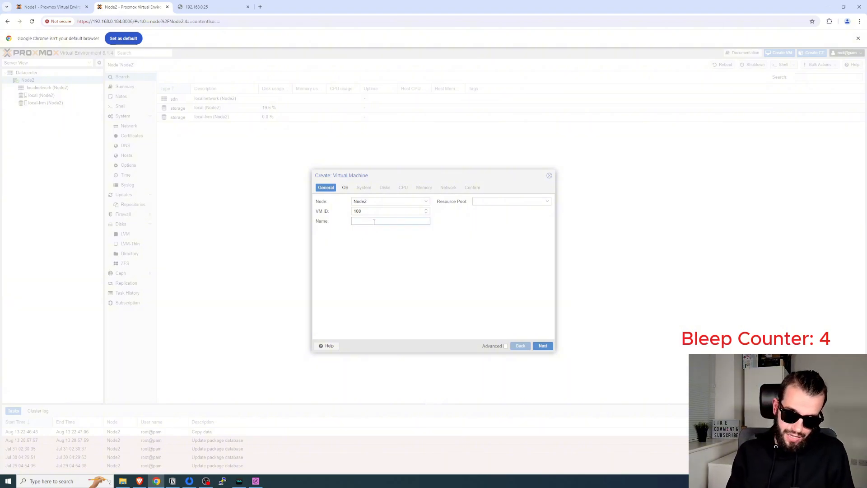
text(Client01)
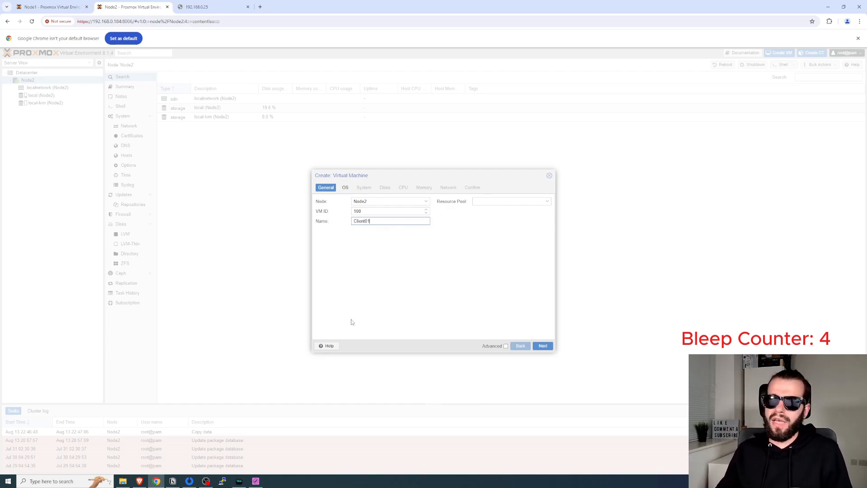
click(363, 264)
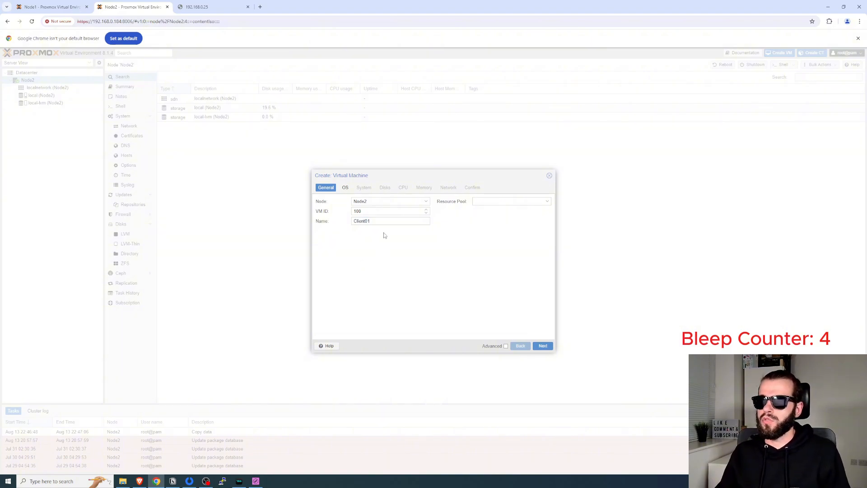
click(543, 345)
Pick the SERVER_EVAL ISO and Microsoft Windows type, add a VirtIO driver drive, then cancel the wizard.
click(426, 221)
click(406, 240)
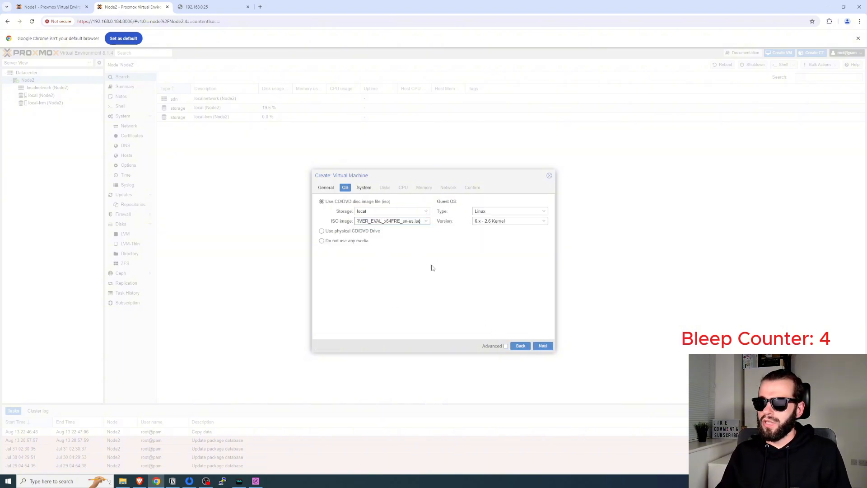
click(541, 211)
click(502, 230)
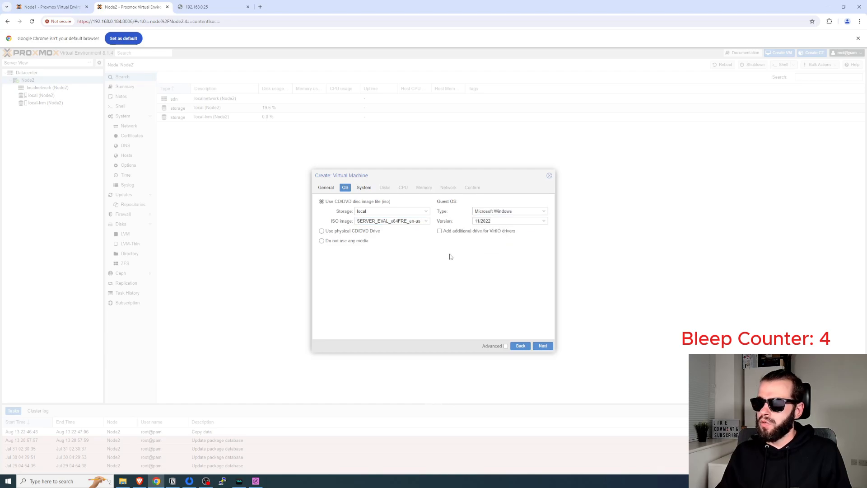
click(439, 231)
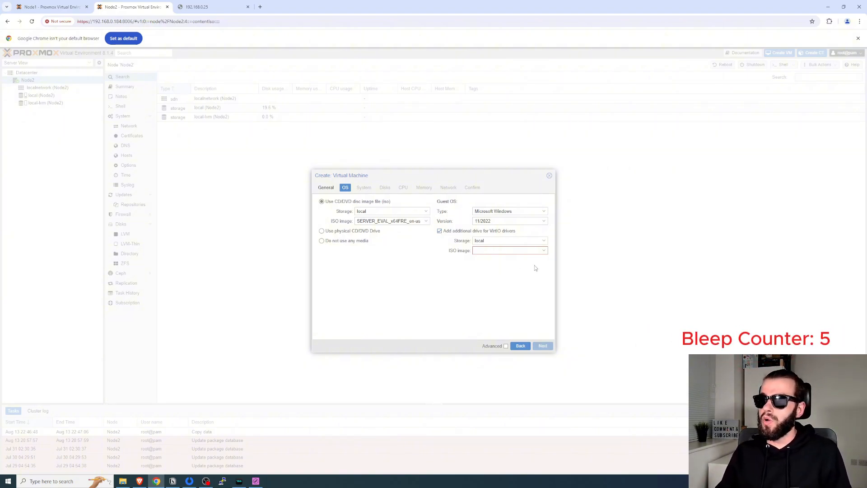
click(542, 250)
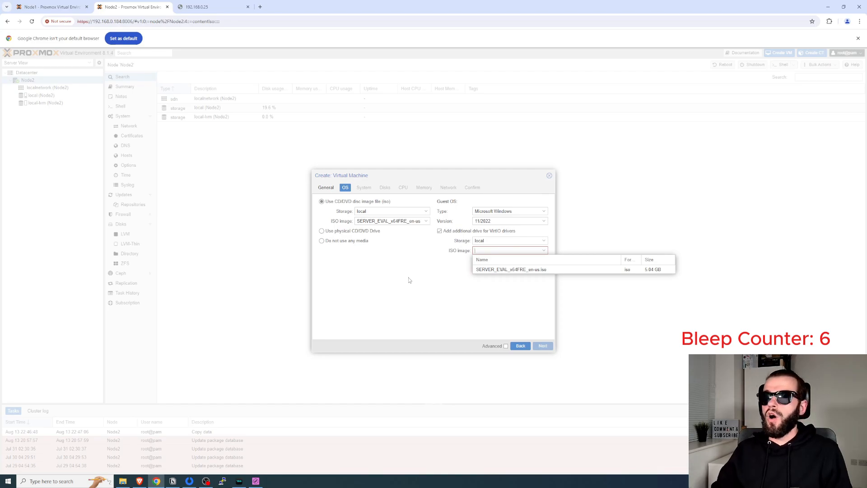
click(408, 278)
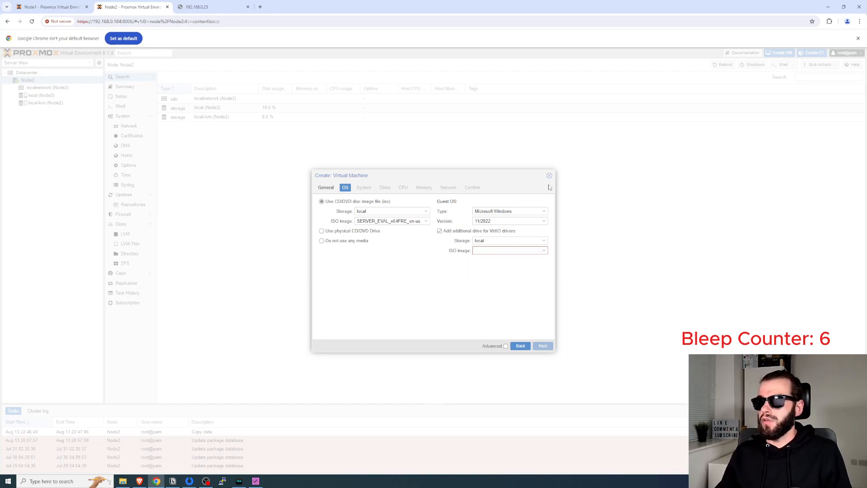
click(549, 175)
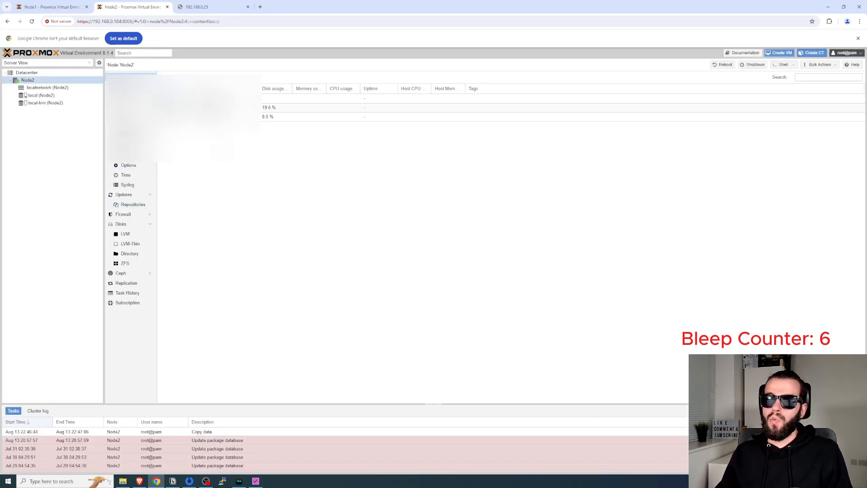
Open the Node2 local storage upload form and browse Desktop and Downloads for a VirtIO ISO.
click(41, 95)
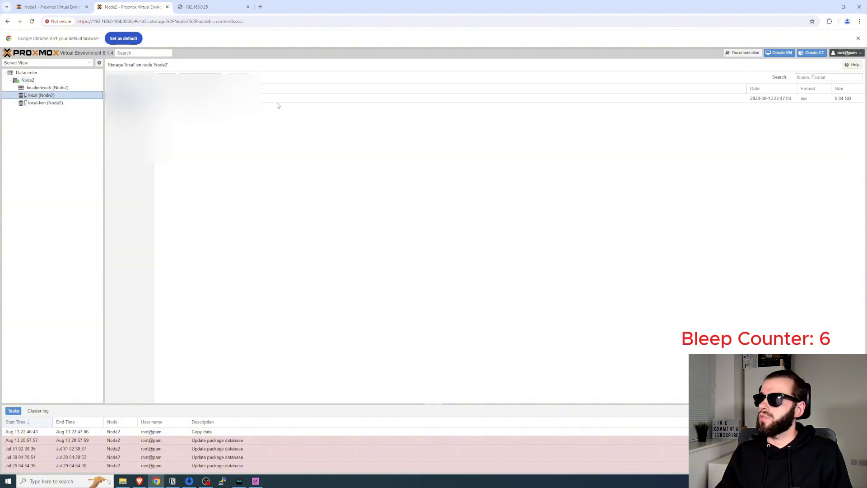
click(166, 75)
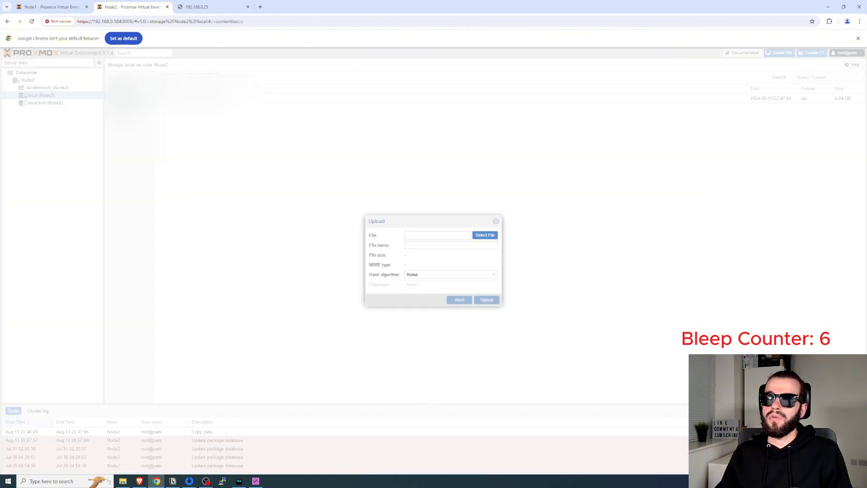
click(484, 235)
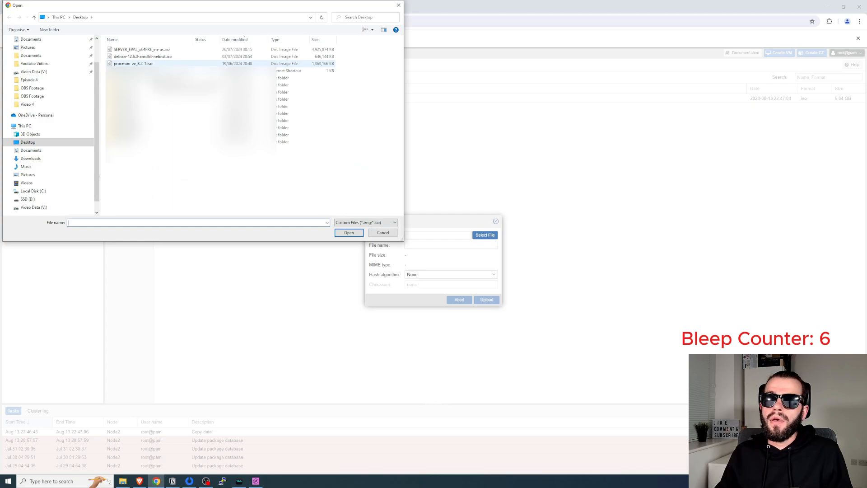
scroll(52, 83, up, 2)
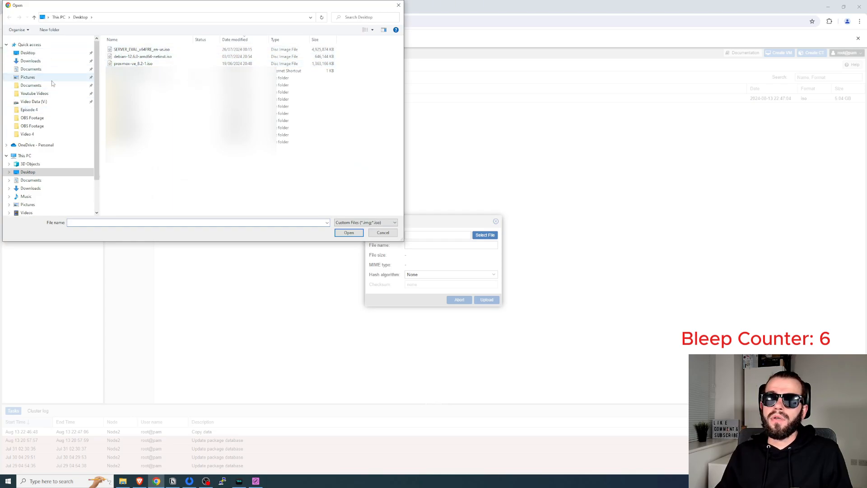
click(32, 61)
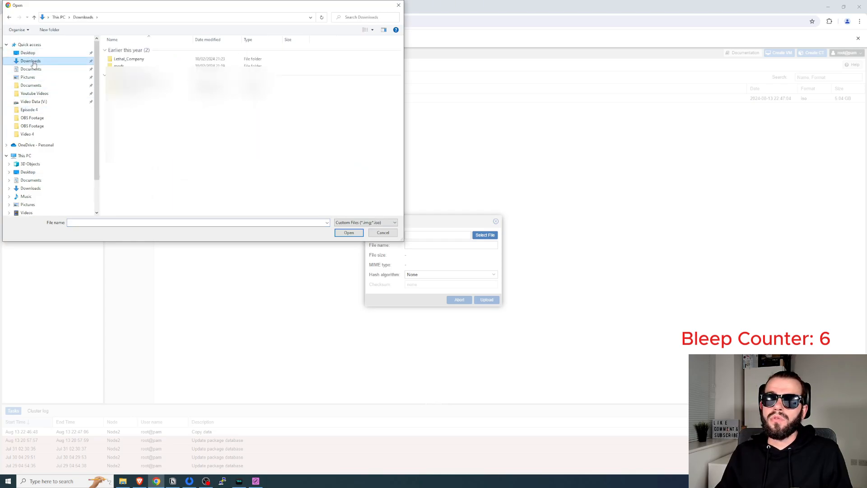
click(27, 53)
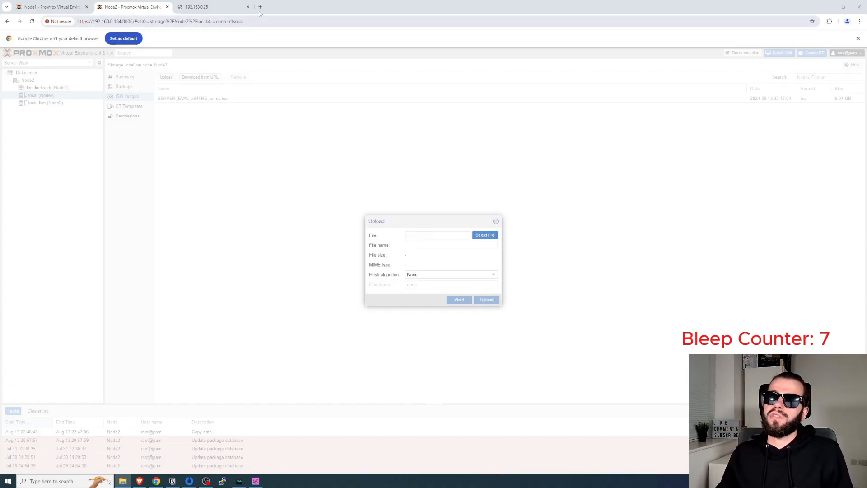
click(260, 6)
Search 'proxmox virtio drivers', open the Windows VirtIO Drivers wiki and download virtio-win-0.1.262.iso.
text(proxmox virtio drivers)
key(Return)
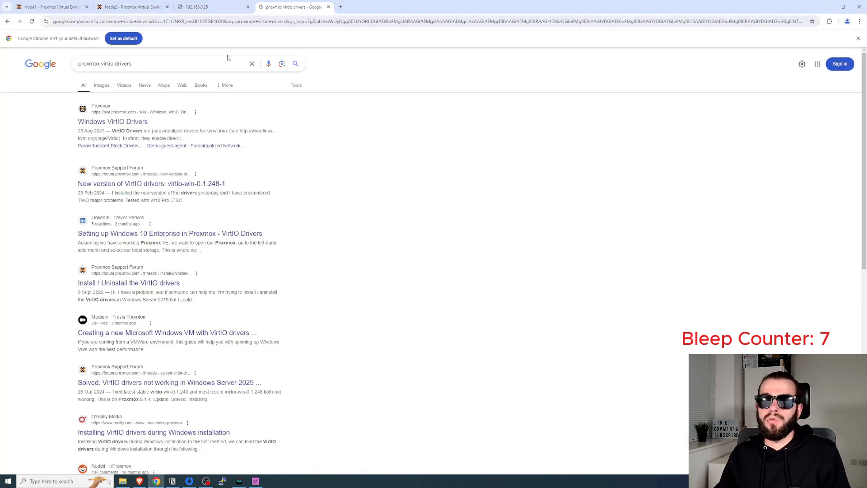
click(126, 121)
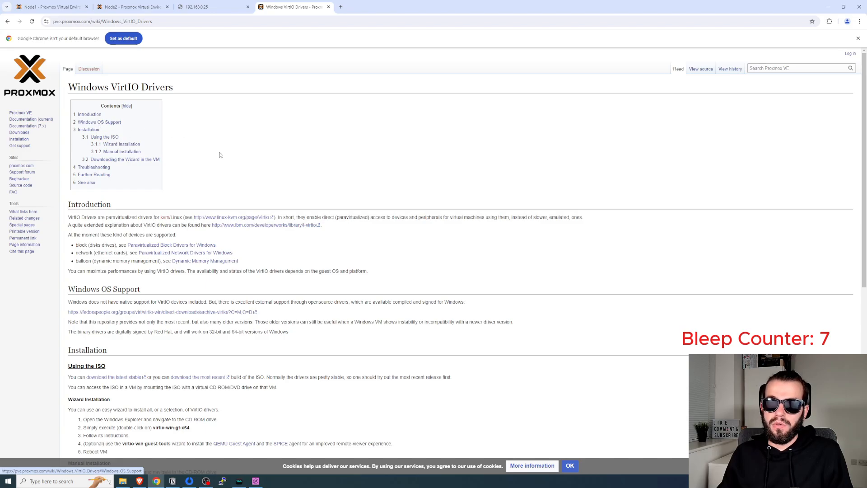
scroll(252, 140, down, 3)
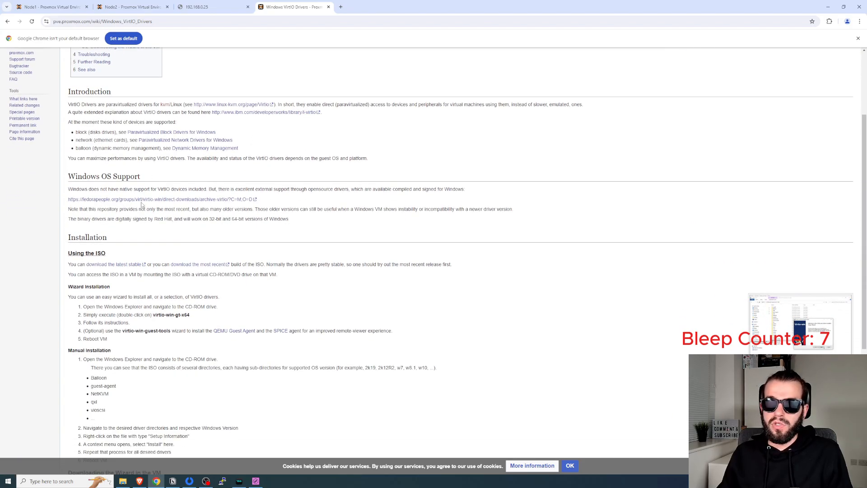
click(163, 199)
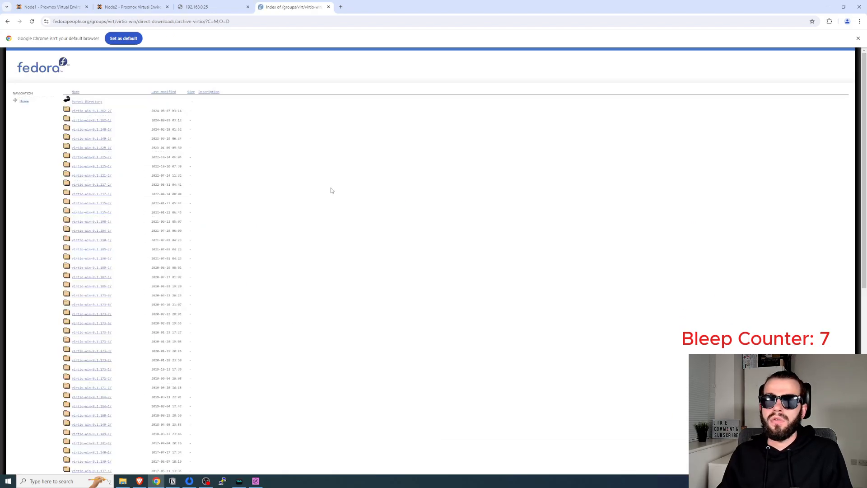
click(7, 21)
scroll(312, 175, down, 1)
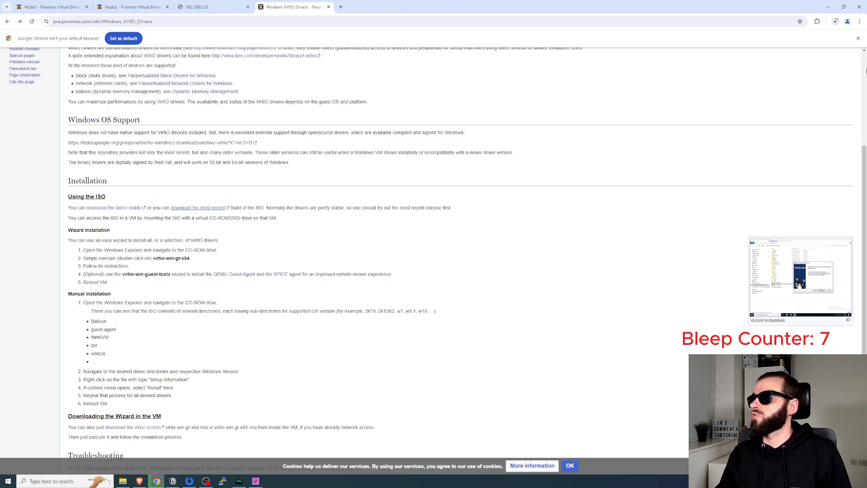
click(834, 22)
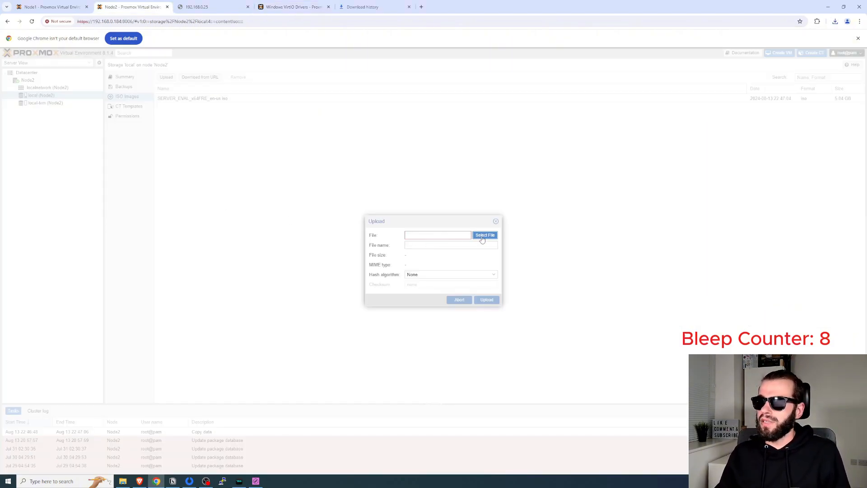
click(481, 239)
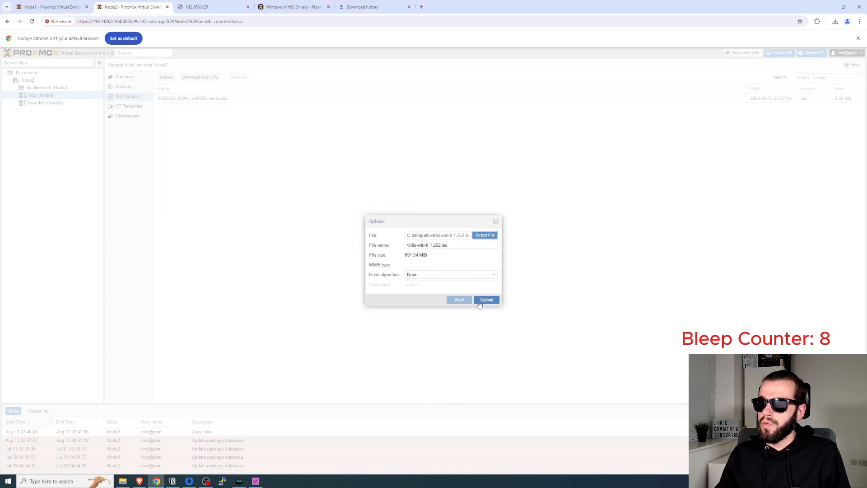
Upload virtio-win-0.1.262.iso (725.14 MB) to Node2's local storage and close the task log.
click(487, 301)
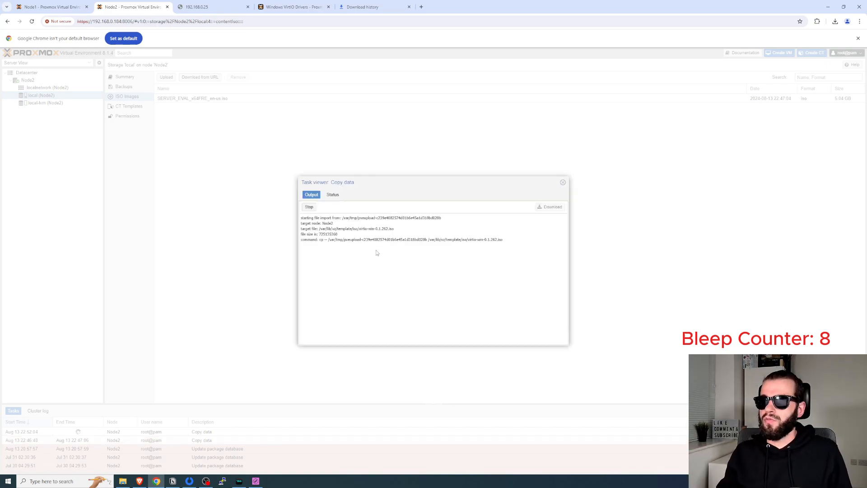
click(562, 182)
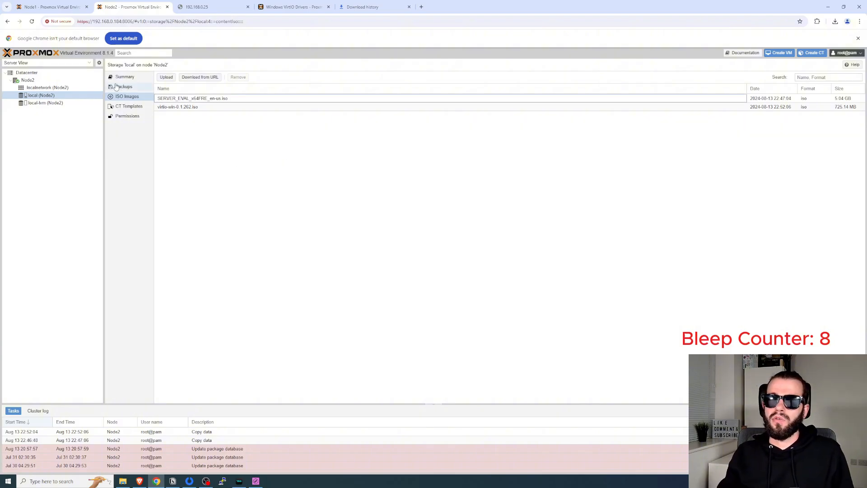
Start a new virtual machine named Client01.
click(778, 53)
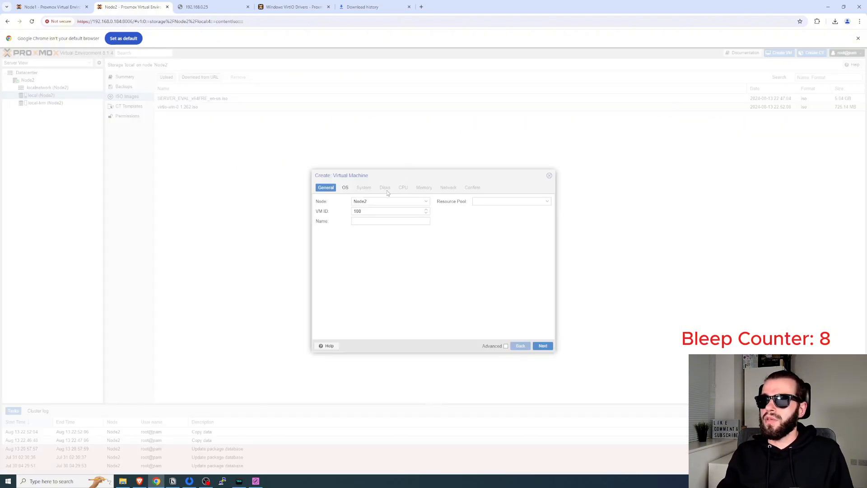
click(385, 221)
text(Client0)
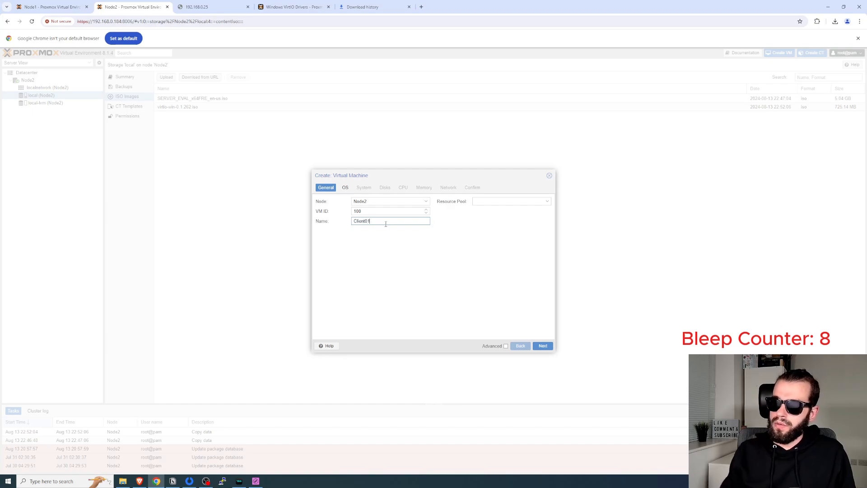
text(1)
key(Return)
Use the SERVER_EVAL ISO, Microsoft Windows guest type, and virtio-win-0.1.262.iso as the driver drive.
click(425, 221)
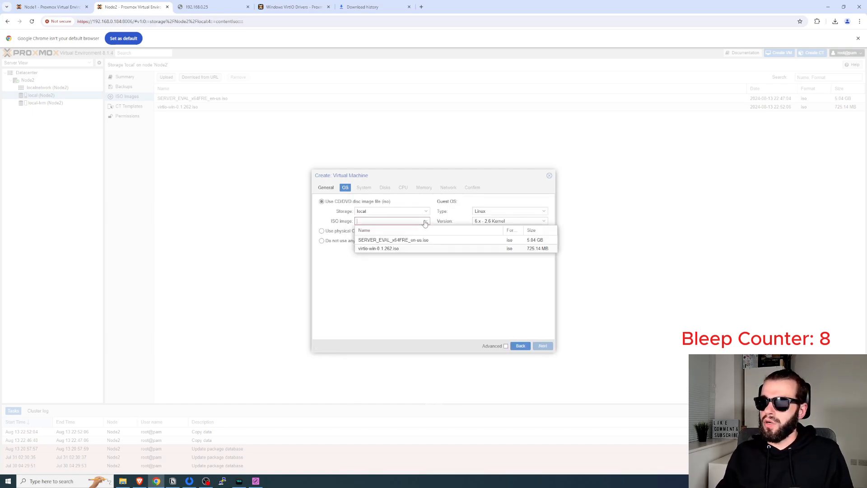
click(403, 241)
click(501, 211)
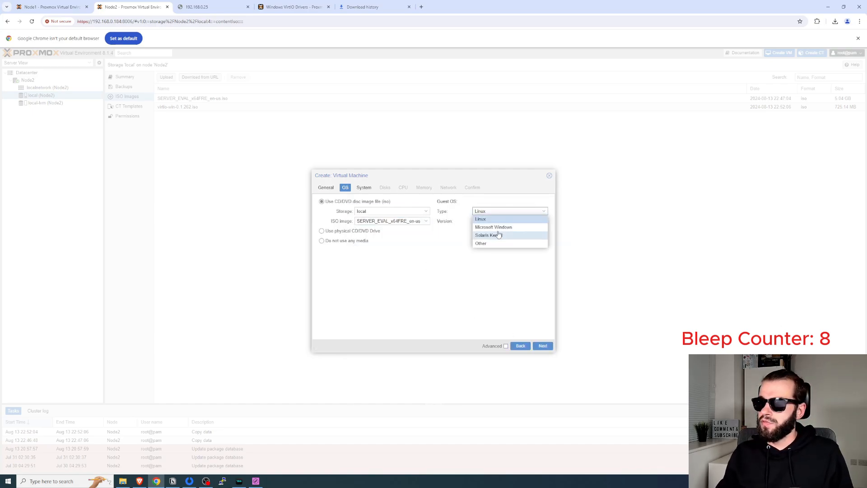
click(500, 234)
click(439, 231)
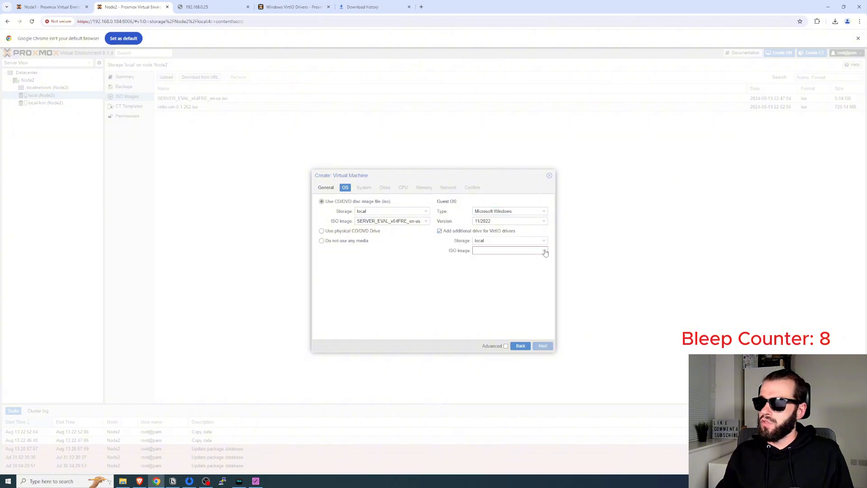
click(544, 250)
click(502, 276)
click(543, 346)
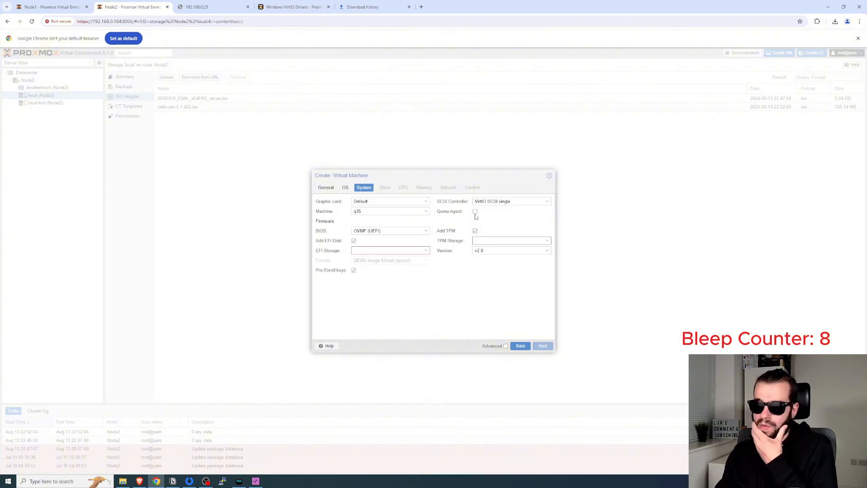
Put TPM and EFI storage on local-lvm, keeping OVMF (UEFI) firmware and q35 machine.
click(538, 241)
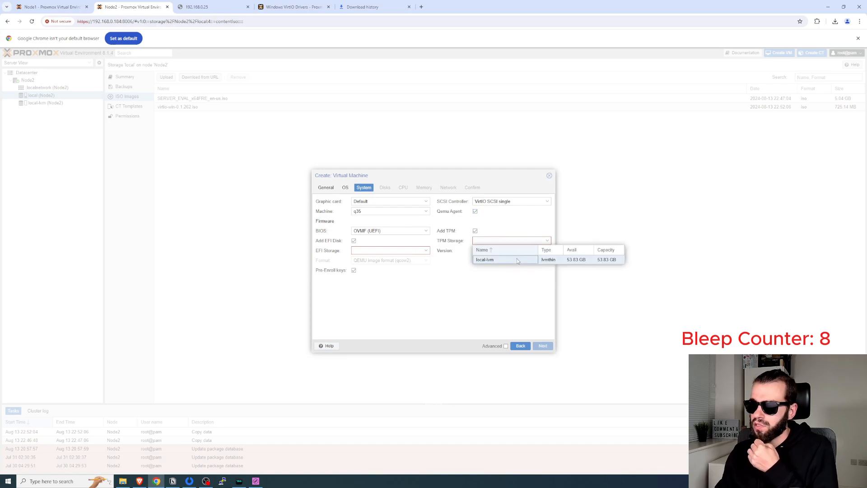
click(517, 258)
click(426, 251)
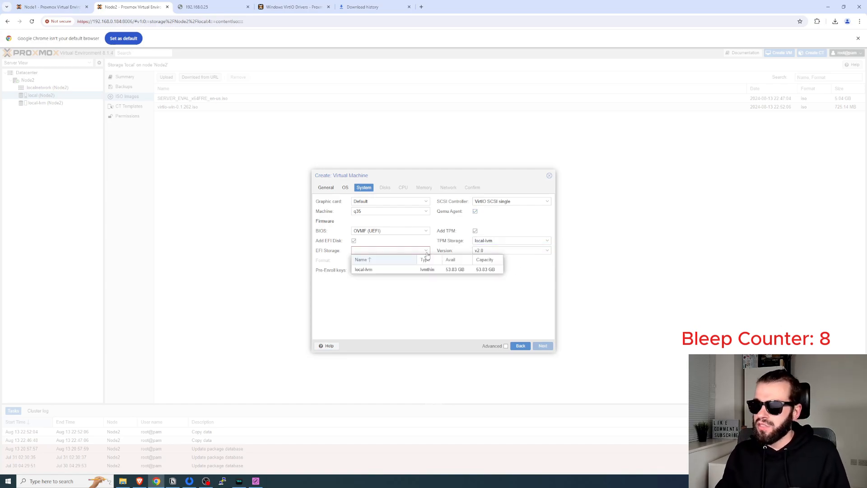
click(429, 259)
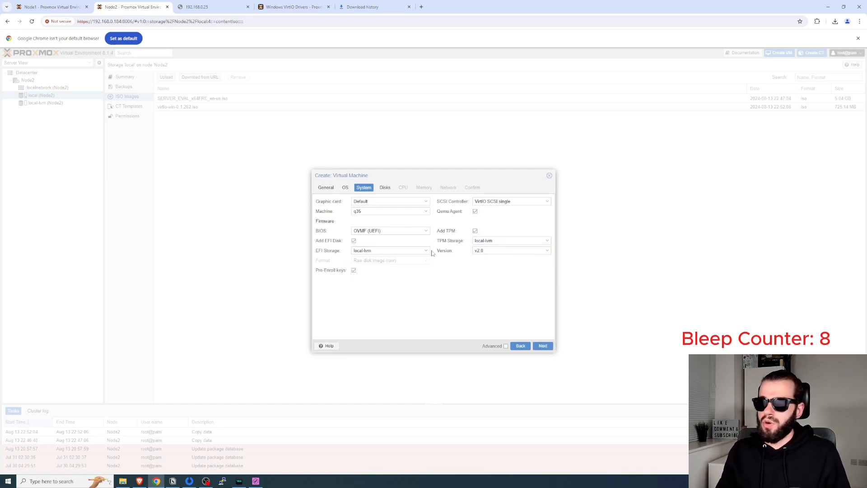
click(425, 230)
click(485, 308)
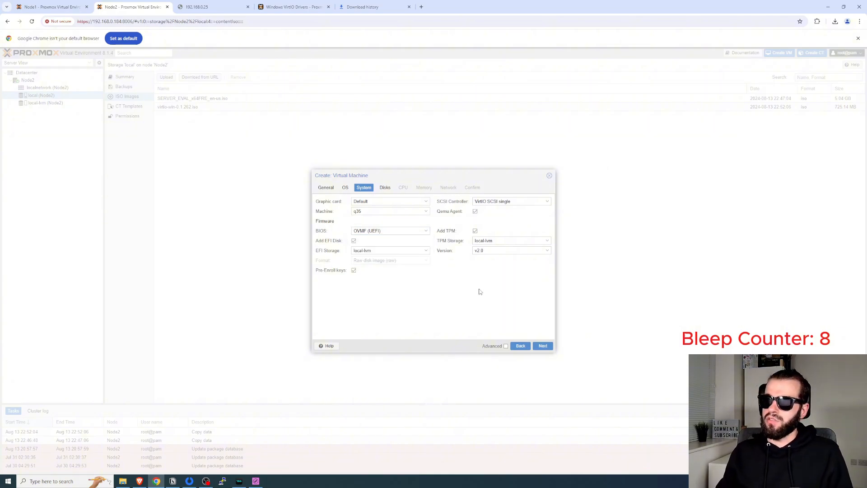
click(426, 211)
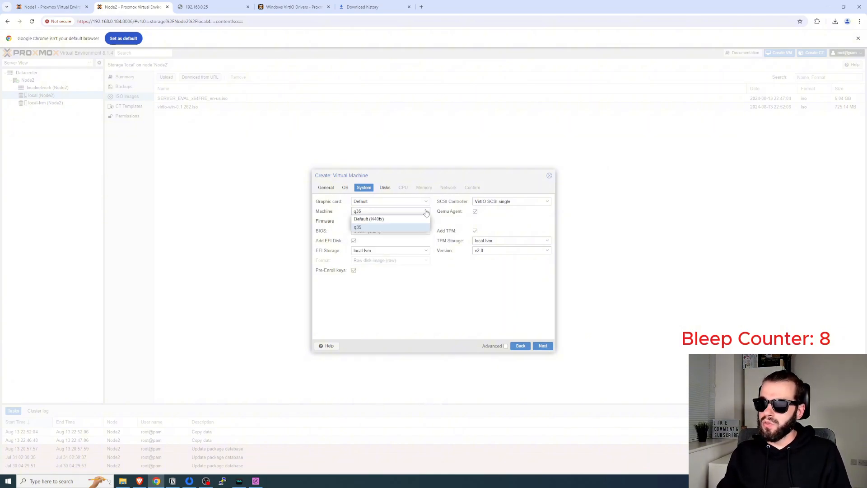
click(472, 315)
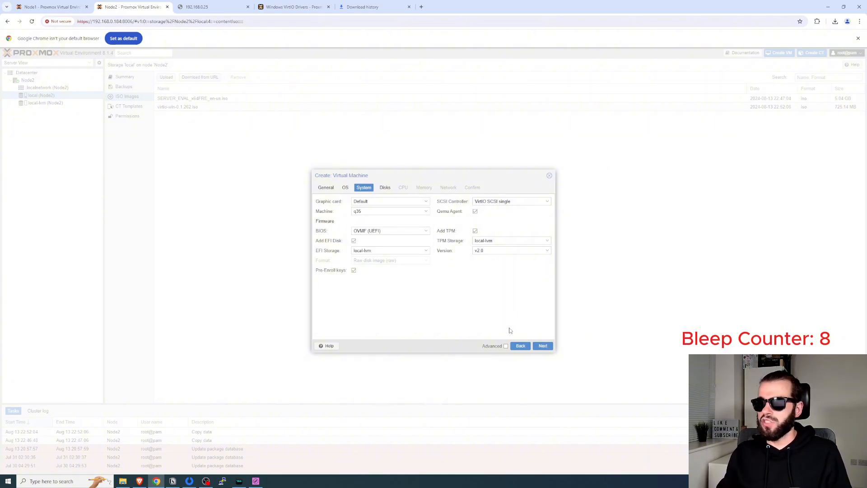
click(543, 346)
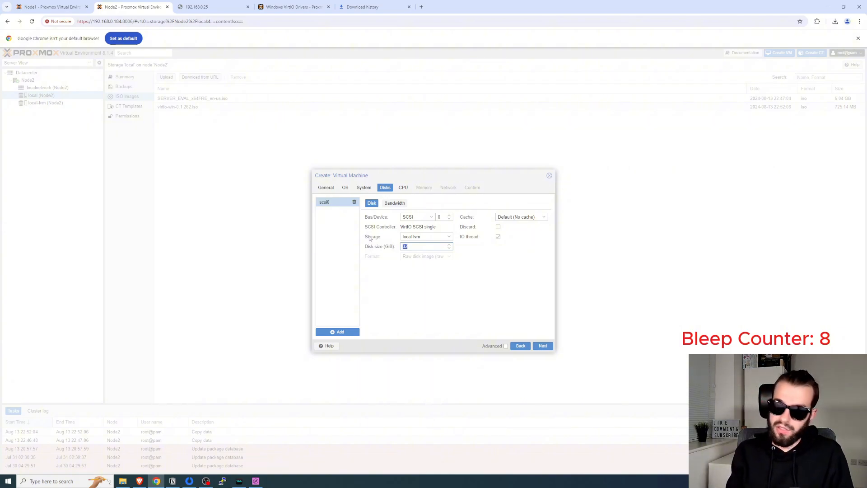
Set the disk size to 100 GB and the CPU to 4 cores.
text(100)
click(454, 317)
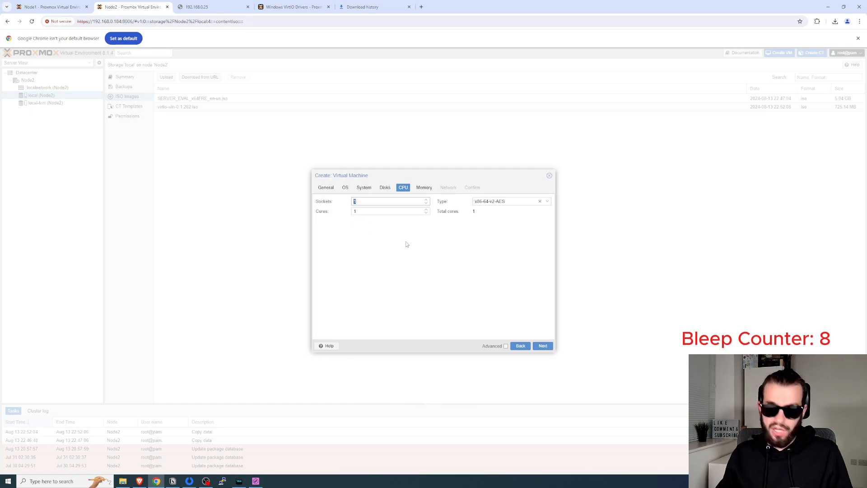
text(4)
click(456, 278)
drag(373, 201, 341, 213)
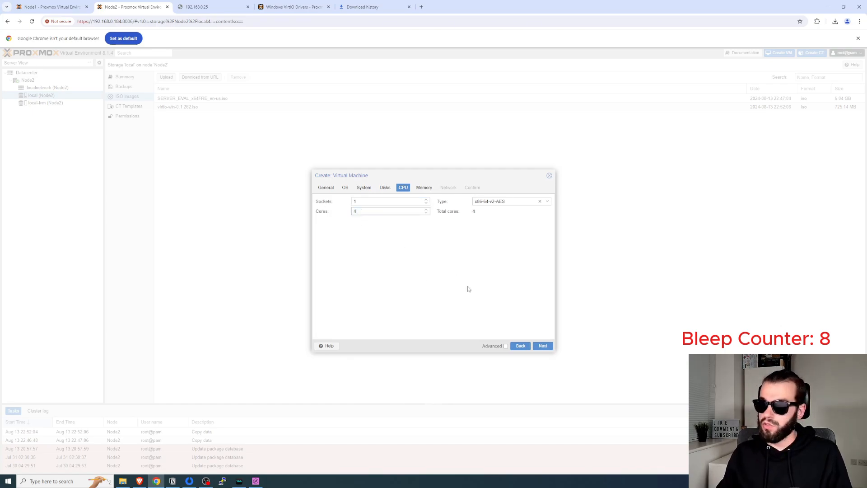
Keep 4096 MiB memory and default networking, then finish with start after creation.
click(543, 346)
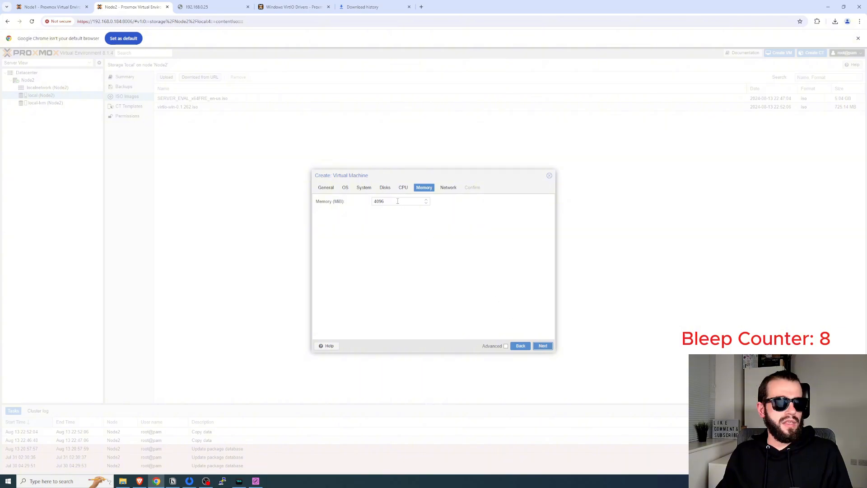
click(544, 346)
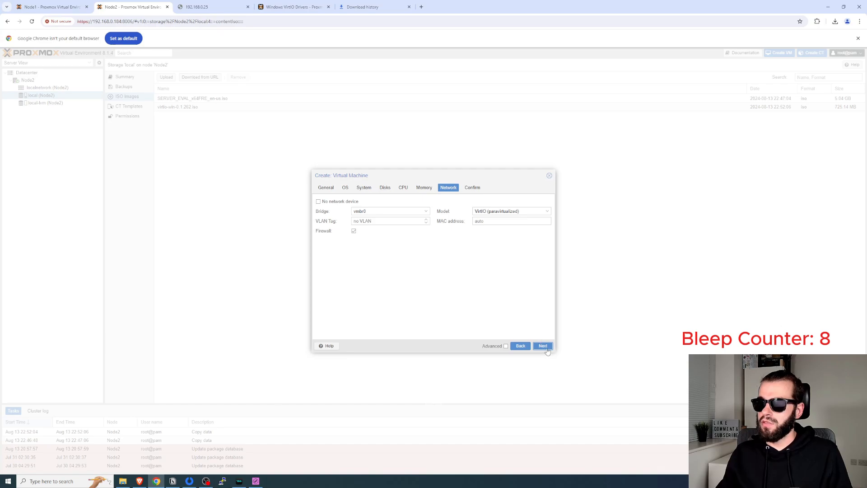
click(544, 346)
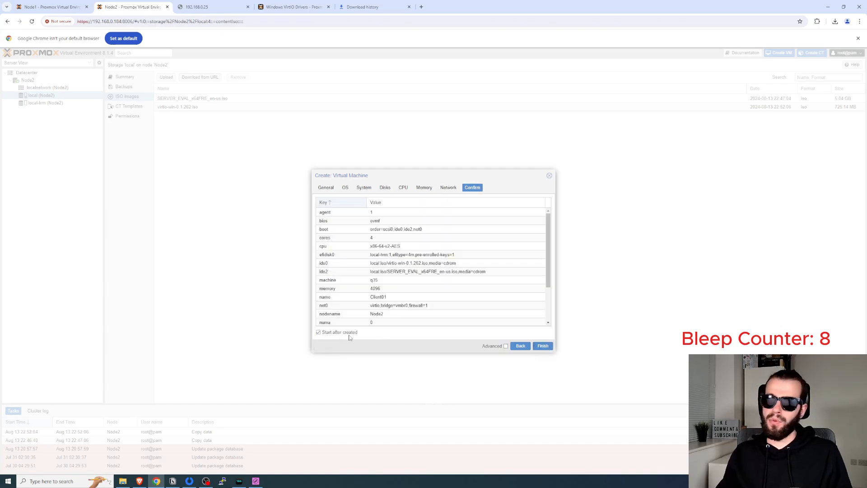
click(544, 346)
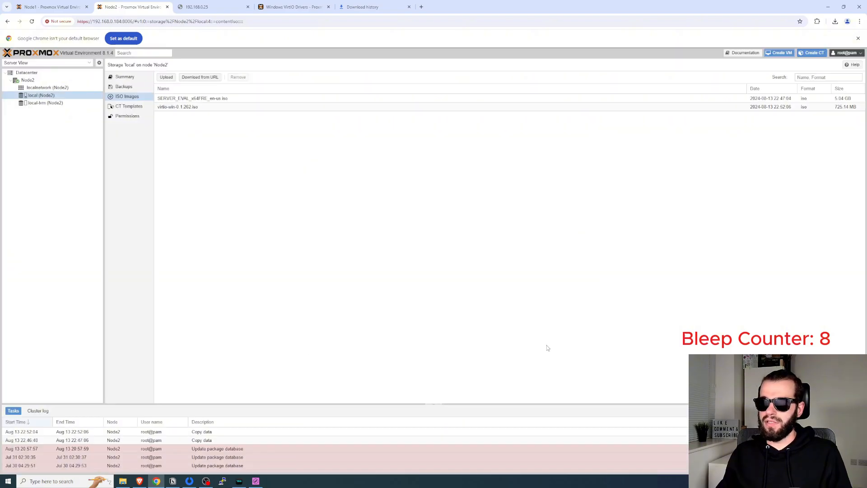
Check Client01 (VM 100)'s summary and start task, then view its console at the UEFI Shell.
click(39, 88)
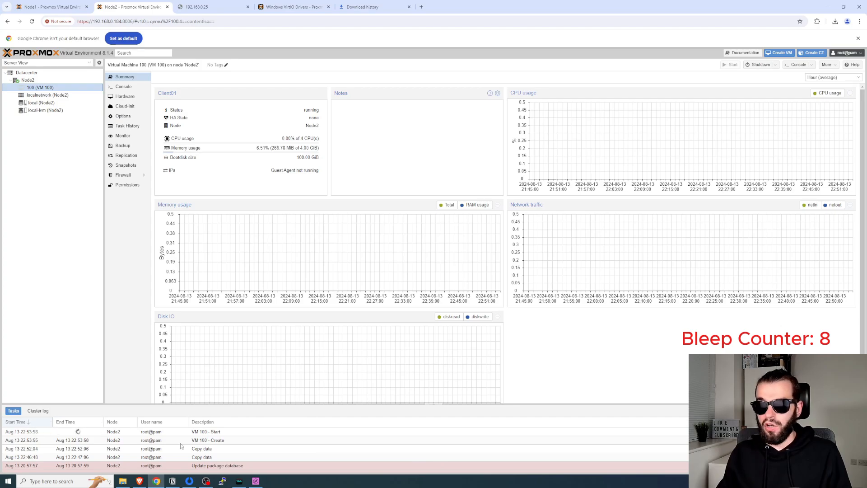
click(204, 433)
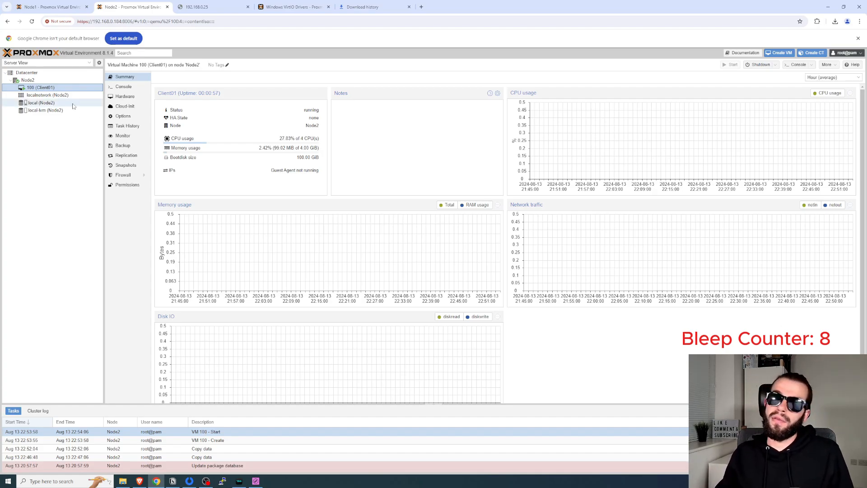
click(124, 87)
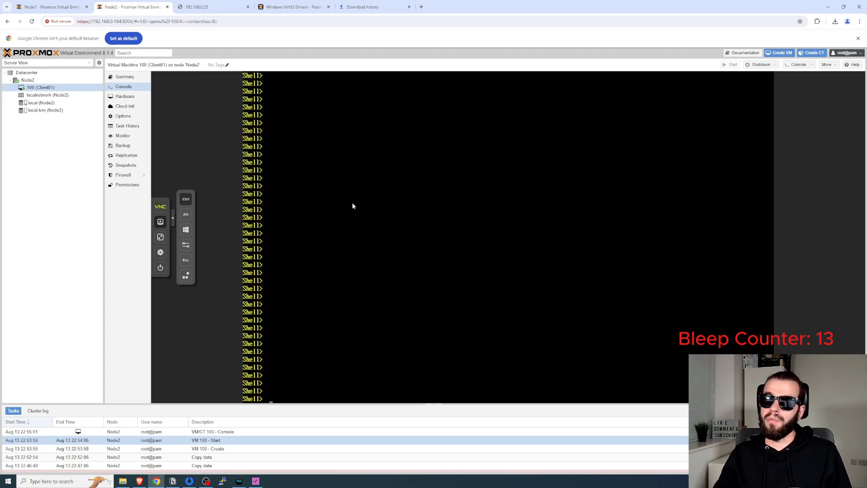
Exit the UEFI shell and boot Client01 from the Windows installation disc.
click(389, 185)
text(r)
key(Return)
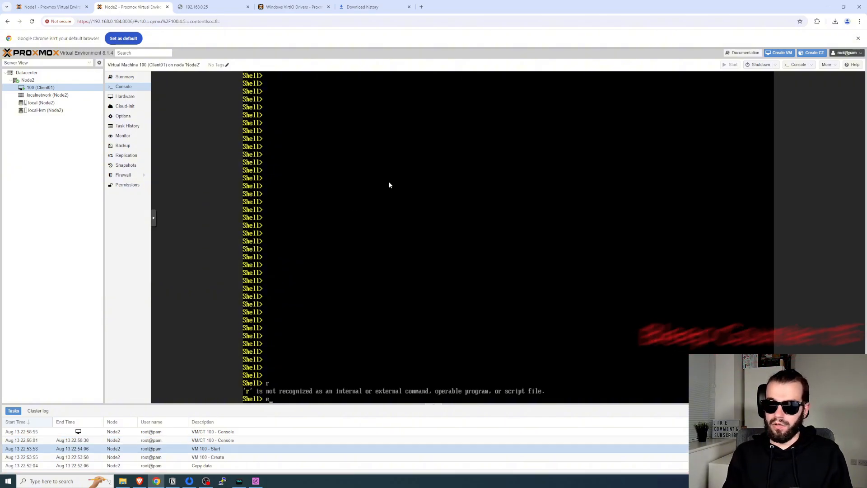
text(exit)
key(Return)
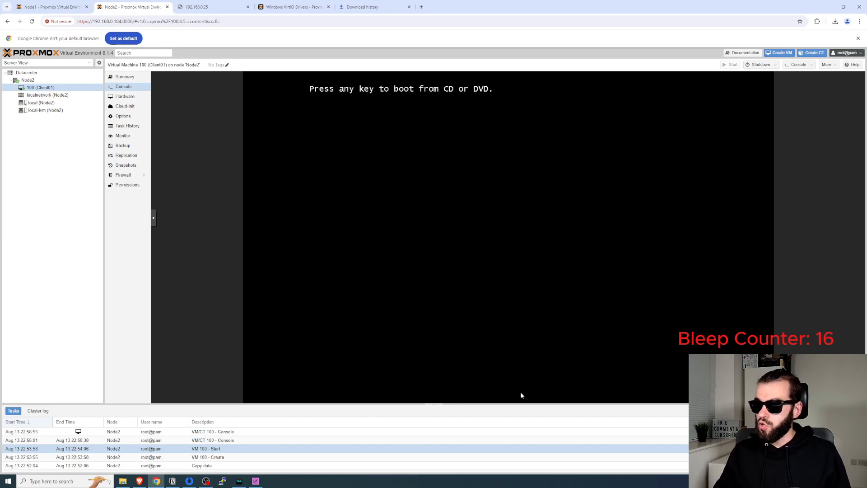
key(Return)
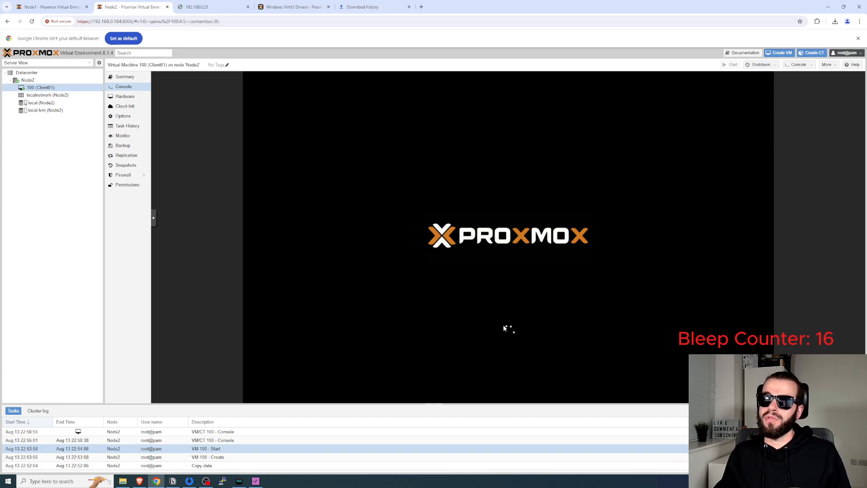
click(138, 78)
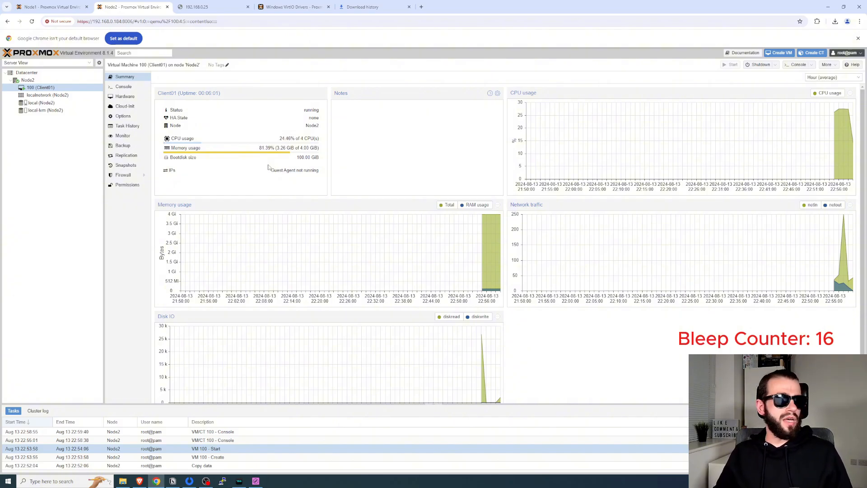
Keep English (United States) language and format in Windows Setup and start the installation.
click(123, 86)
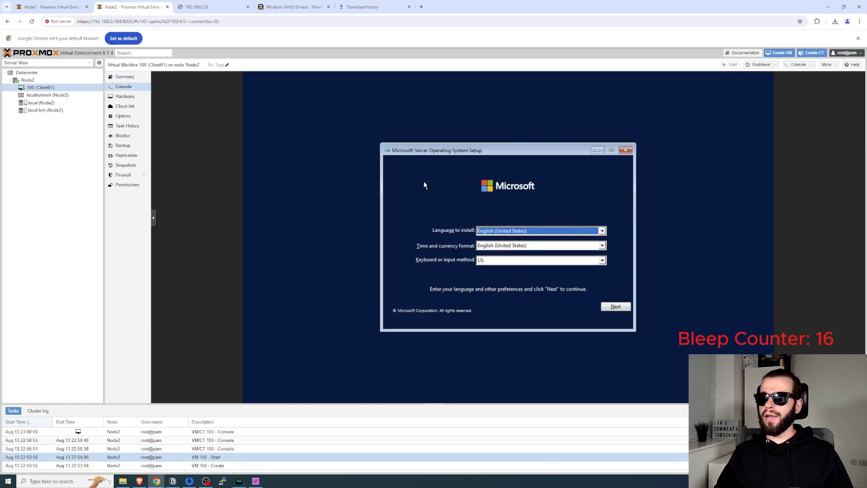
click(602, 230)
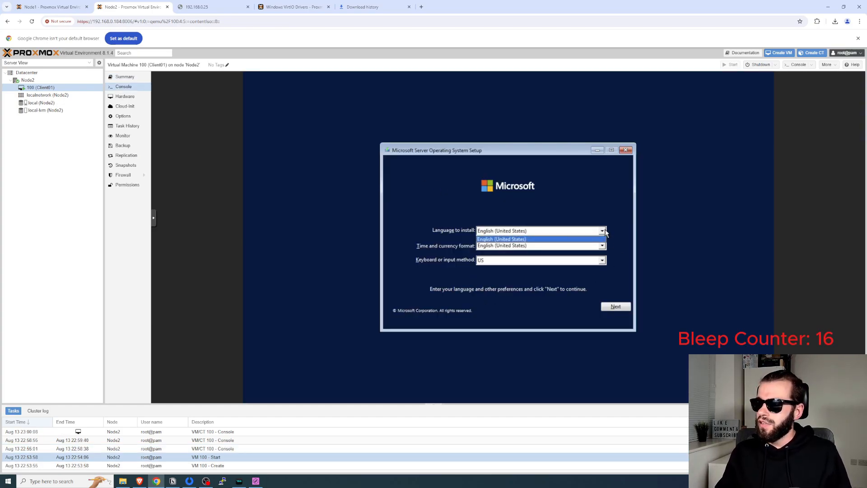
click(592, 240)
click(602, 246)
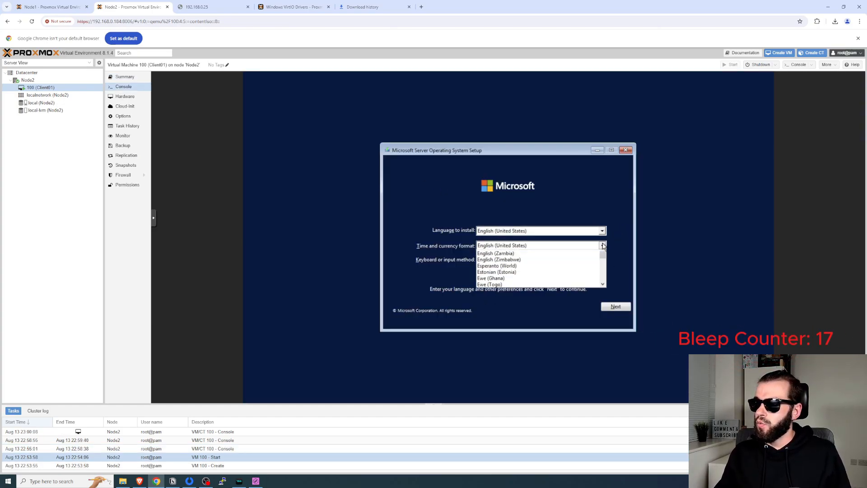
click(604, 253)
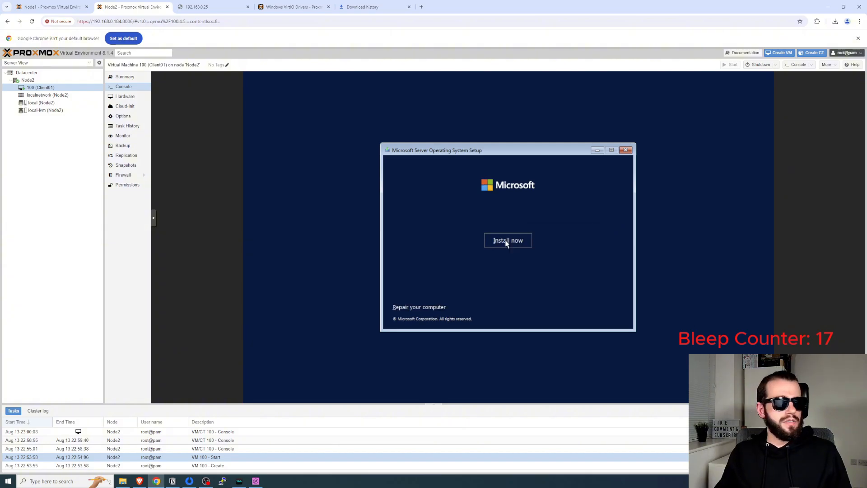
click(506, 243)
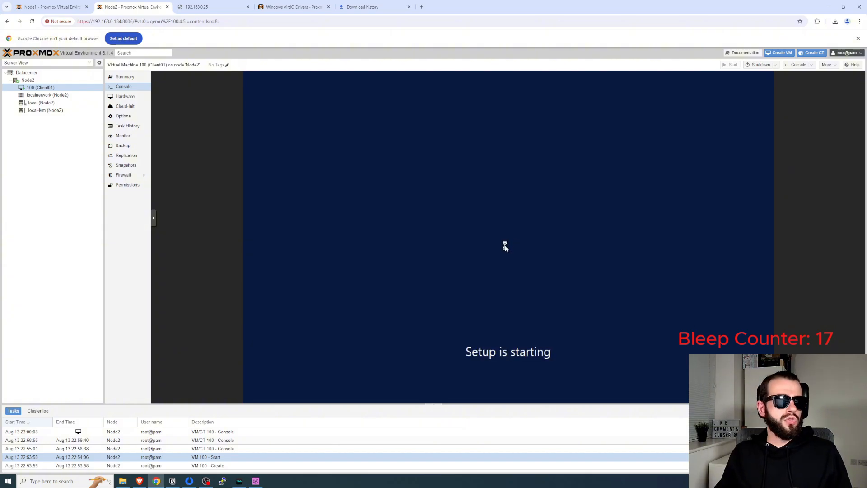
Choose Windows Server 2022 Standard Evaluation without desktop and a custom installation.
click(486, 190)
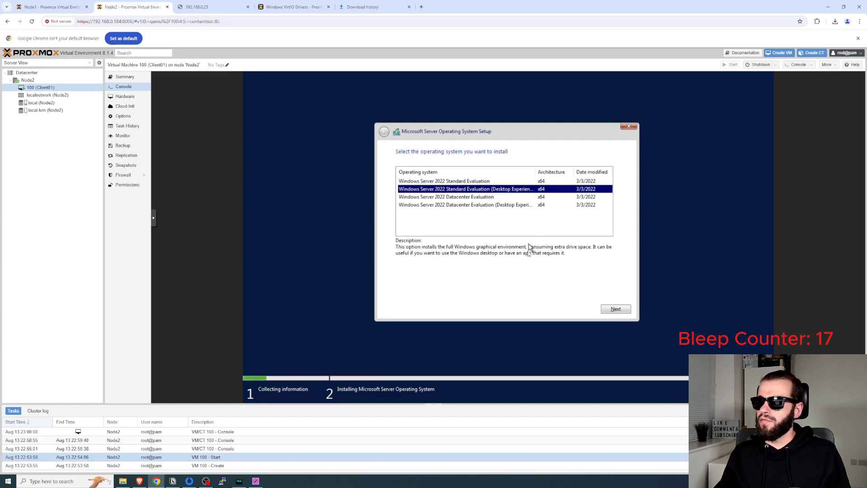
click(471, 183)
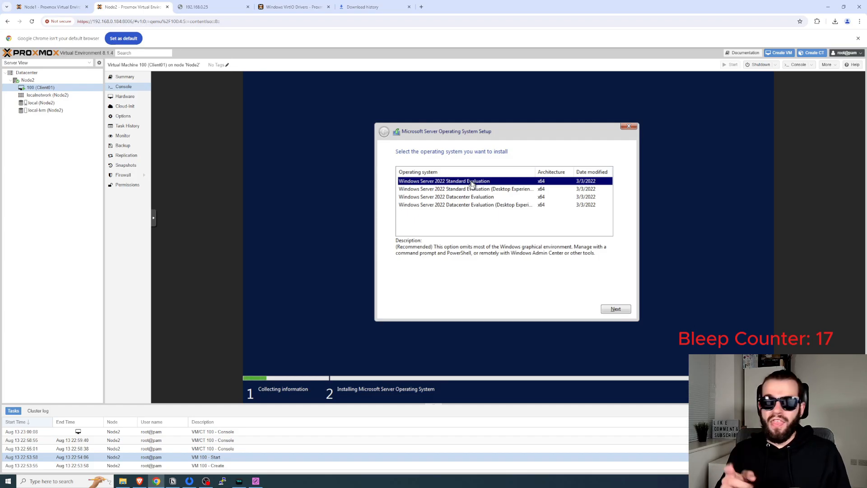
click(618, 310)
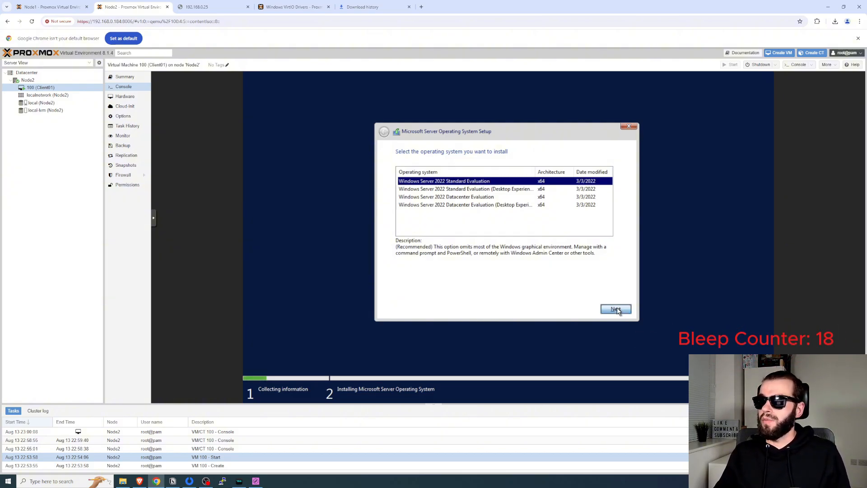
click(489, 222)
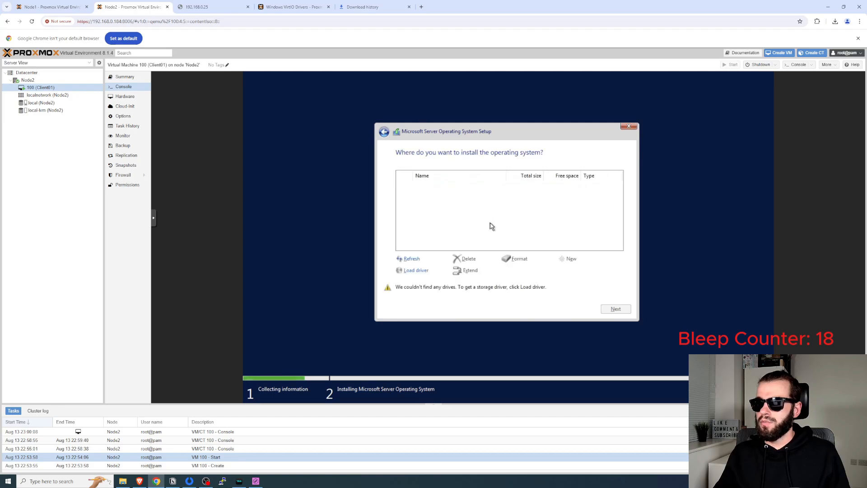
Browse the virtio-win disc down to its Windows version folders, then switch to the forum tab.
click(417, 272)
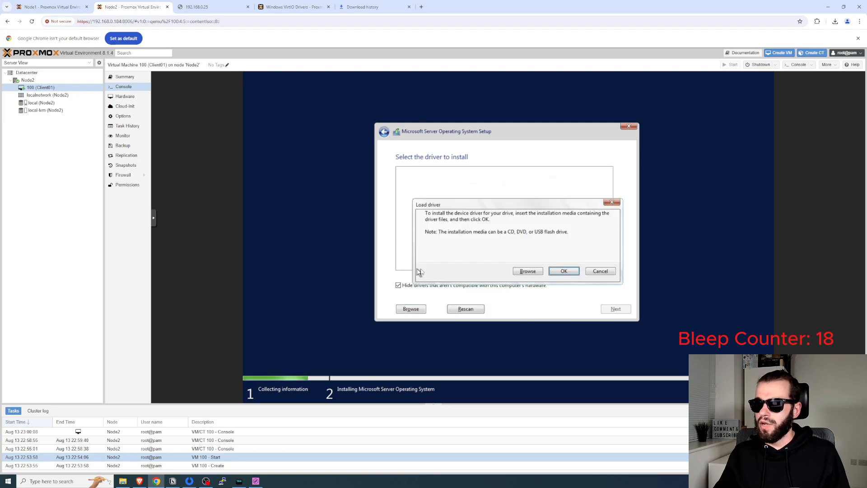
click(524, 271)
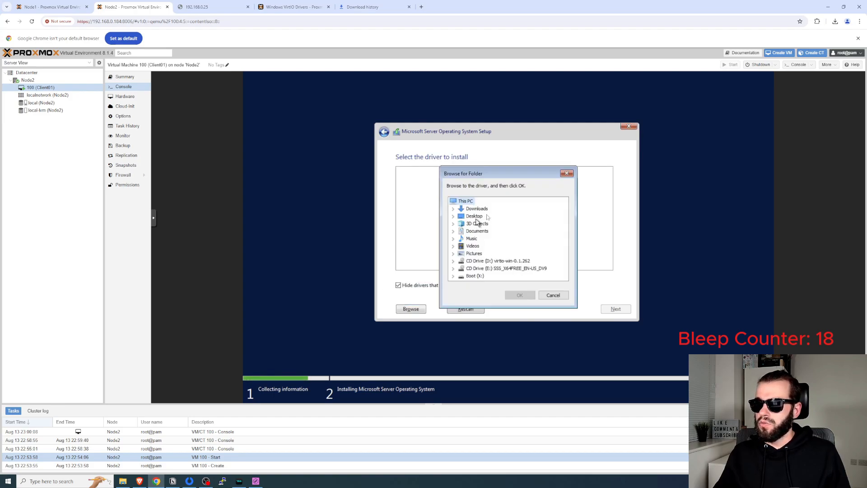
double_click(497, 260)
double_click(498, 246)
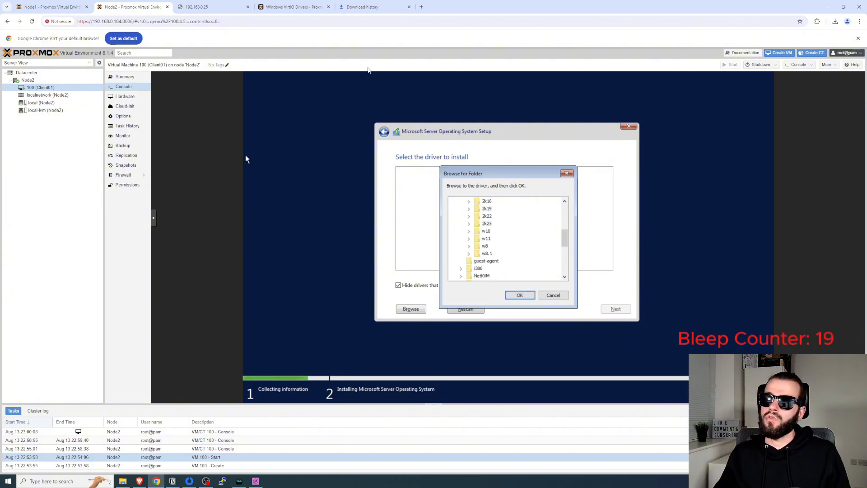
click(361, 7)
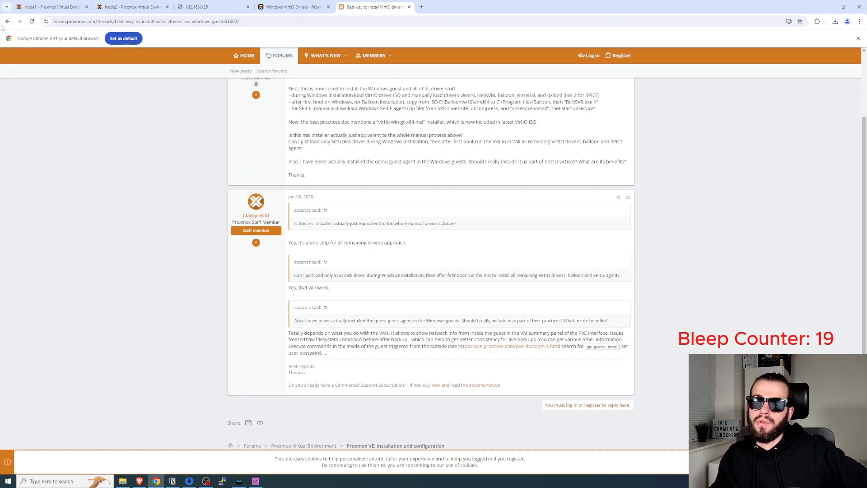
Go back from the forum thread and scroll through the search results.
click(7, 22)
scroll(339, 211, down, 3)
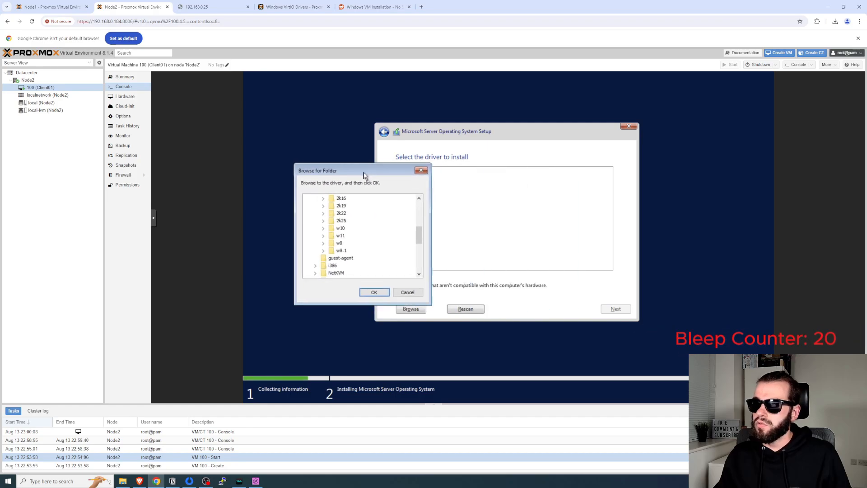
Load the fwcfg 2k22 driver and the 2k22 VirtIO SCSI controller driver.
click(390, 294)
click(616, 309)
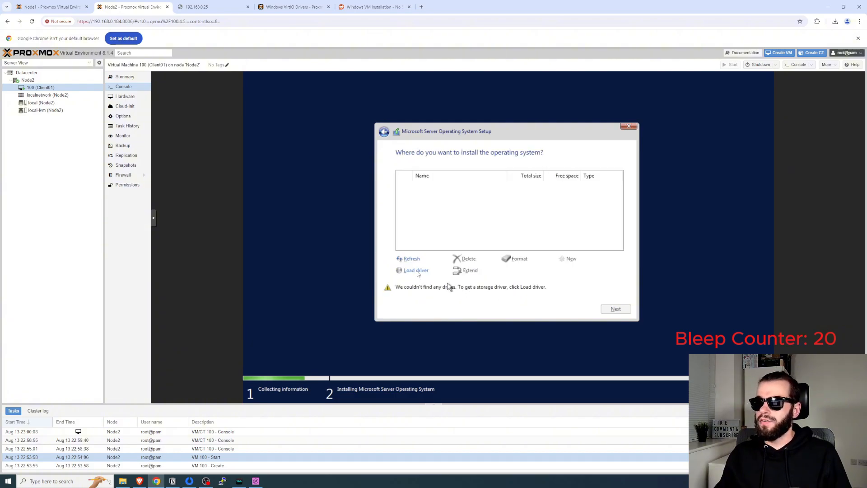
click(420, 272)
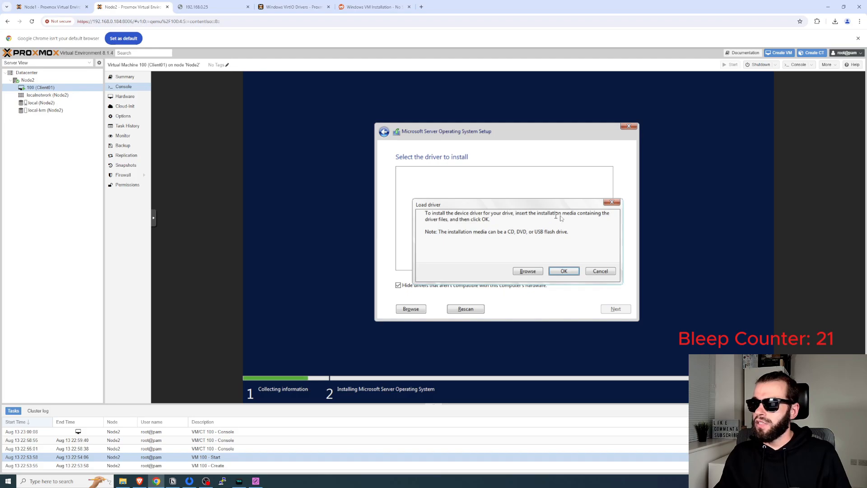
click(565, 270)
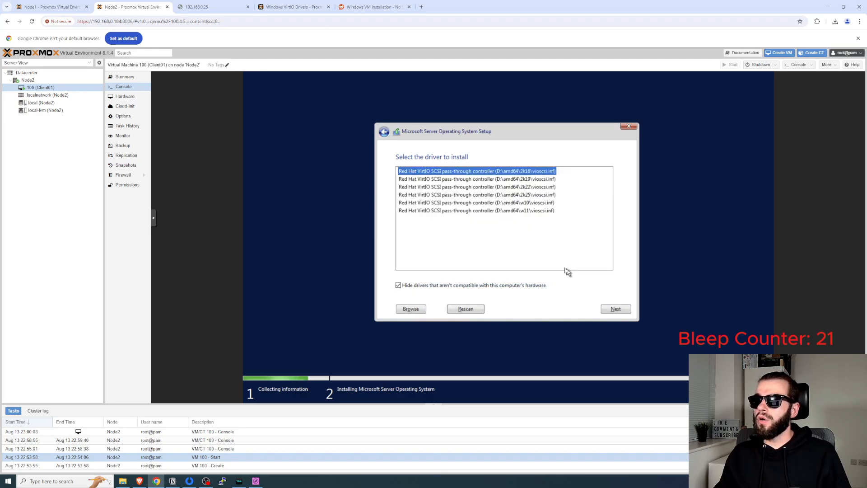
click(451, 195)
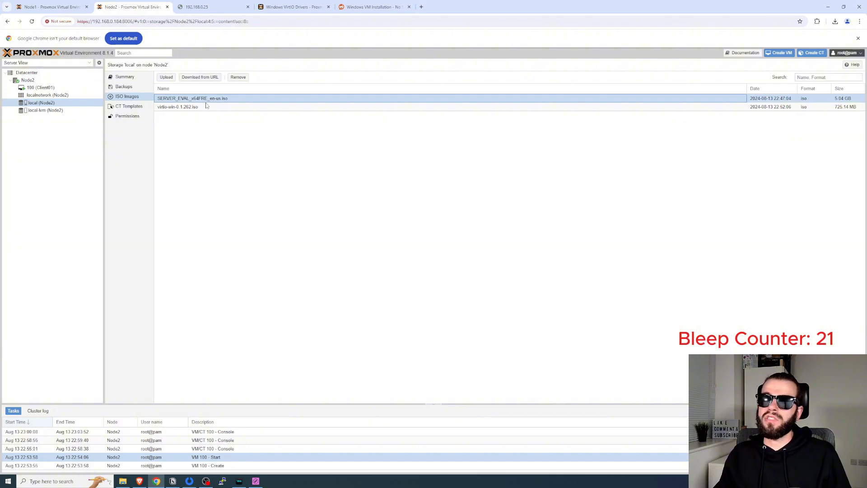
click(47, 88)
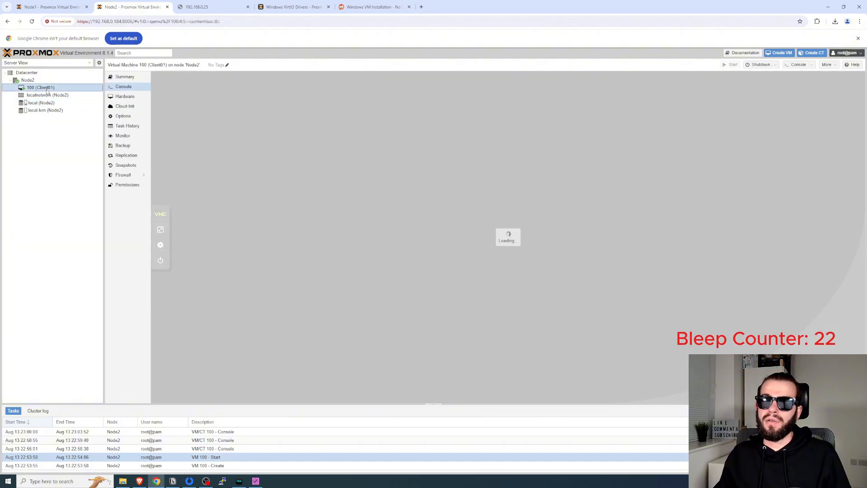
click(607, 309)
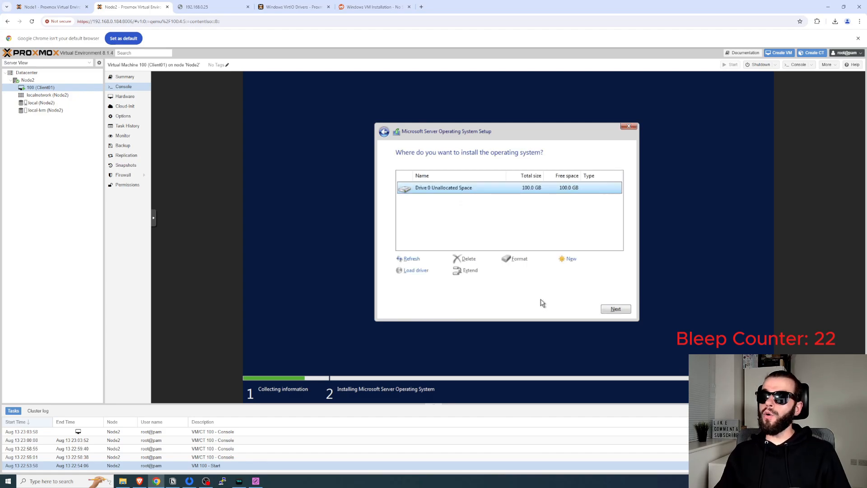
Create a 102400 MB partition with system partitions and begin installing Windows on it.
click(567, 261)
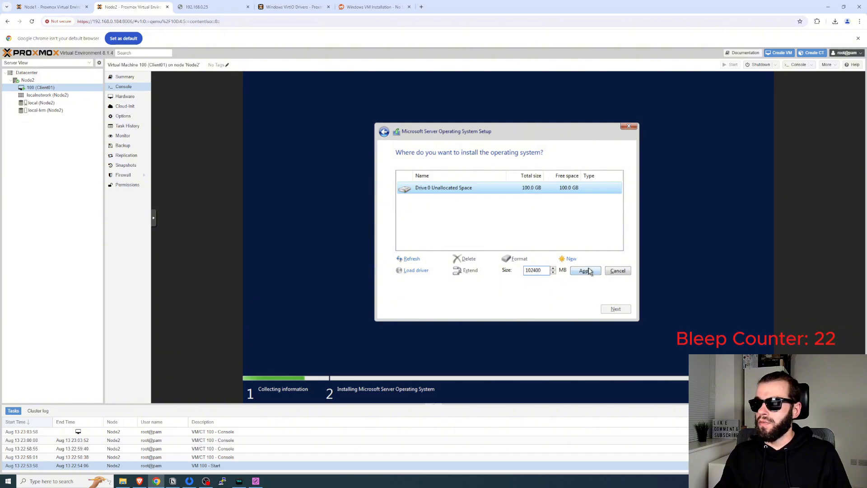
click(585, 270)
click(562, 275)
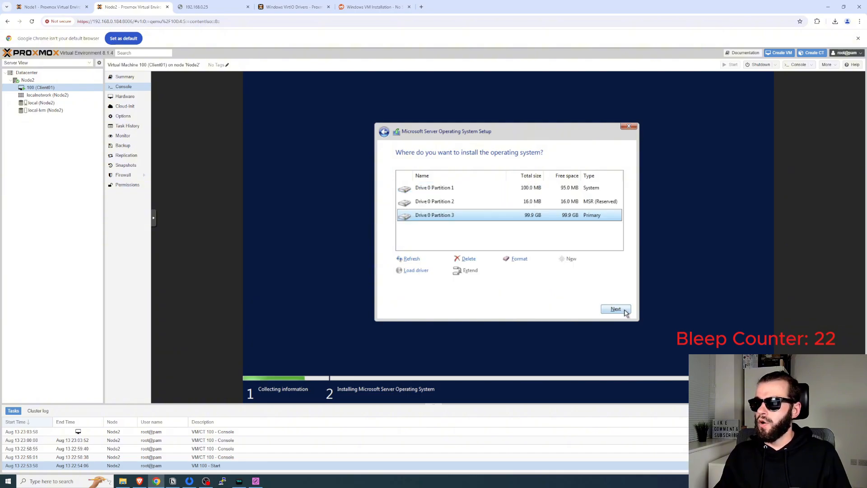
click(618, 310)
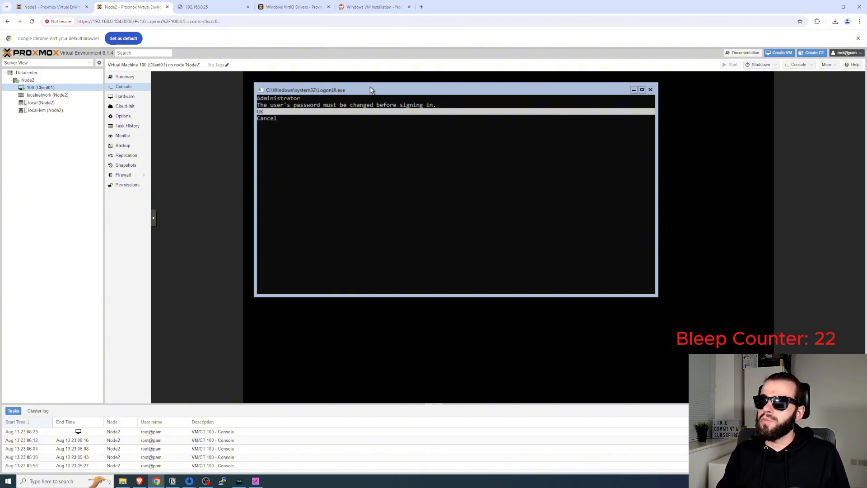
Replace the required Administrator password at first sign-in and confirm the change.
key(Return)
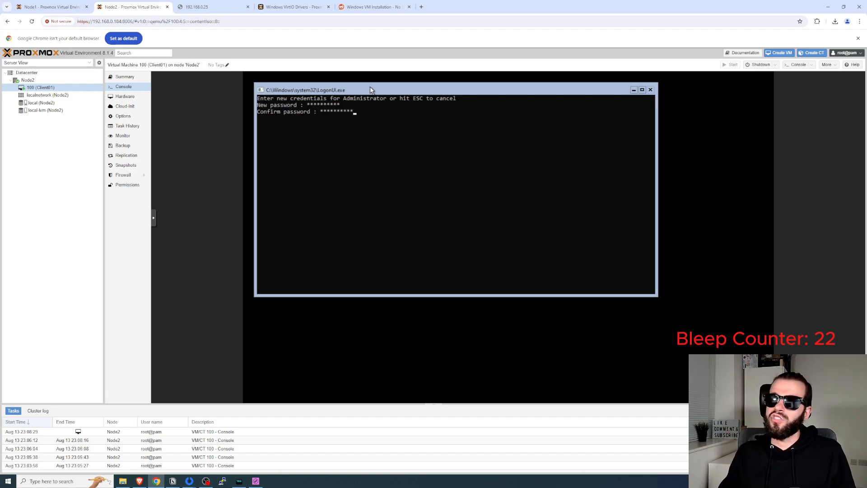
key(Return)
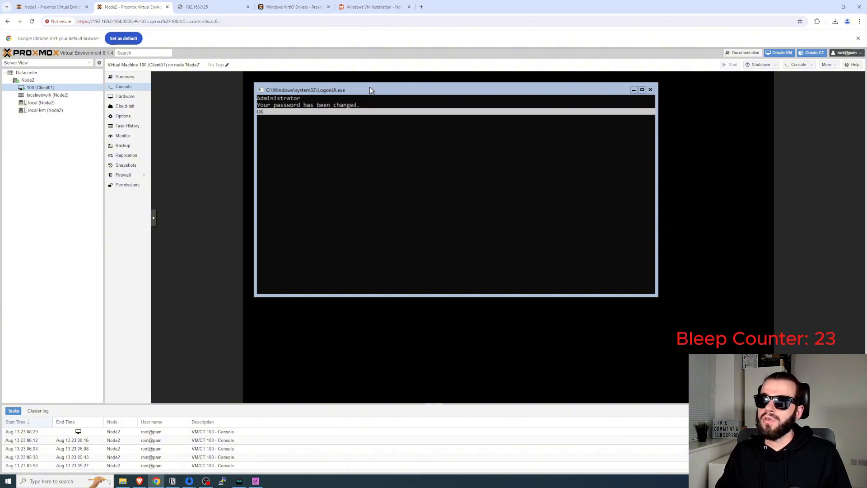
key(Return)
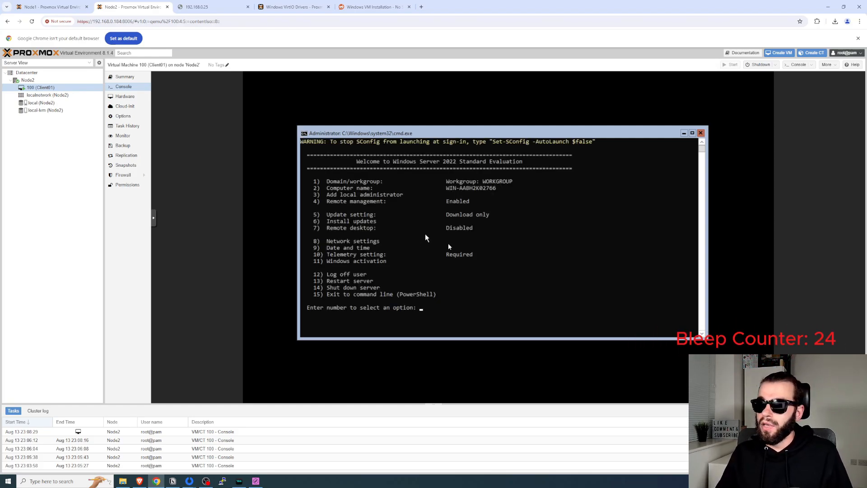
Rename the computer to Client01 via SConfig option 2, restart, and sign in as Administrator.
click(454, 301)
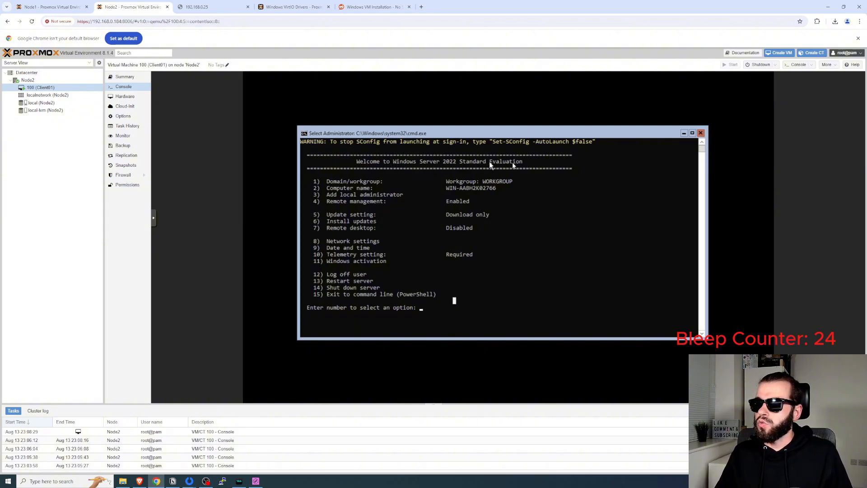
drag(324, 181, 513, 182)
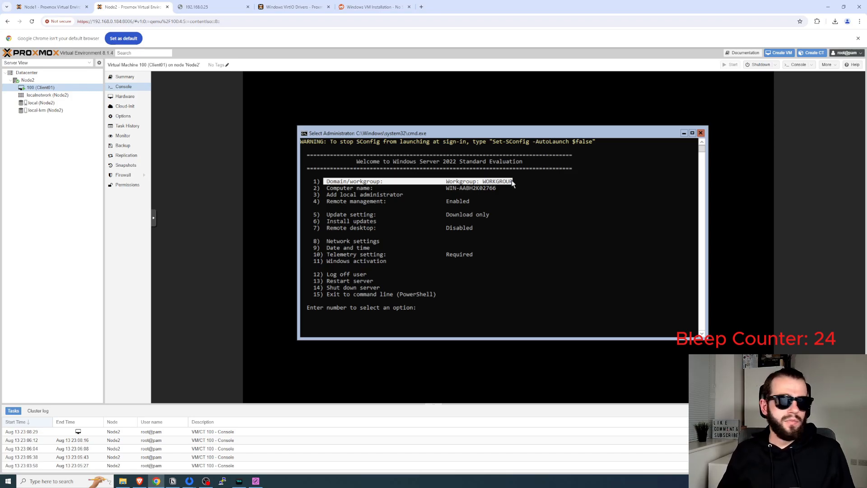
text(2)
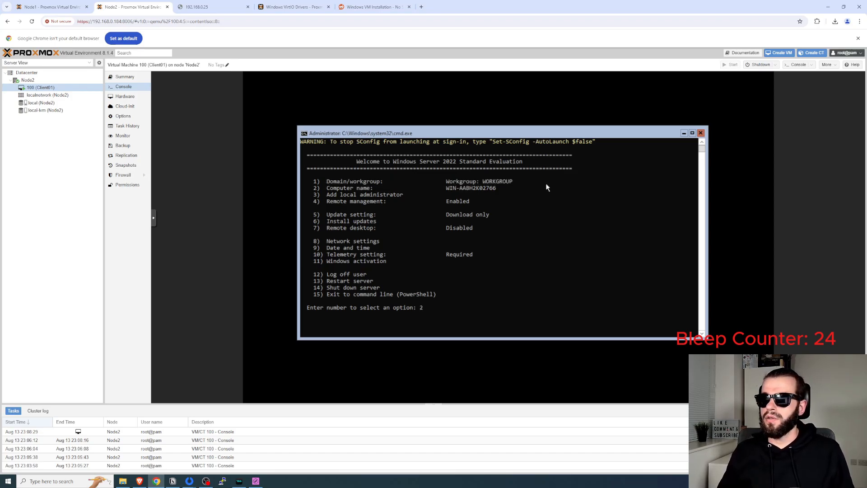
key(Return)
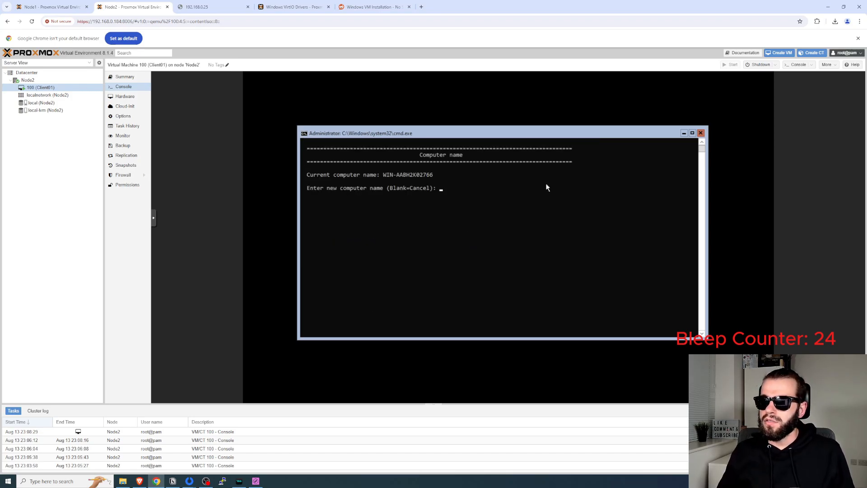
text(Client01)
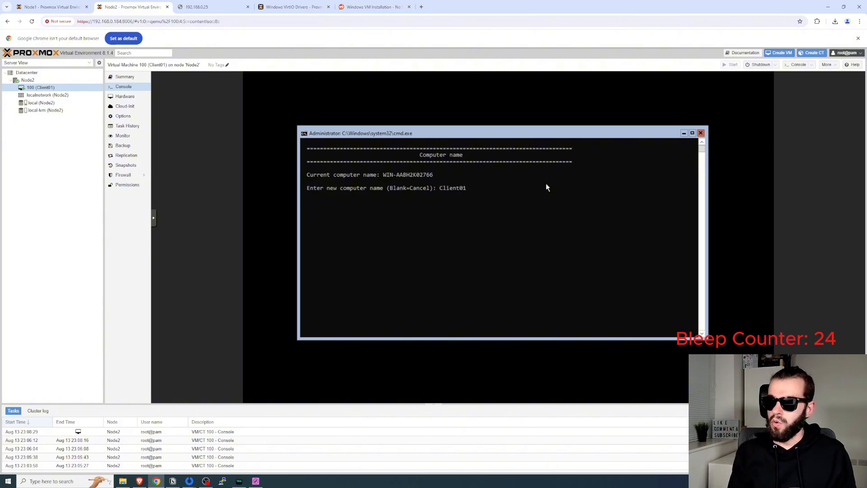
key(Return)
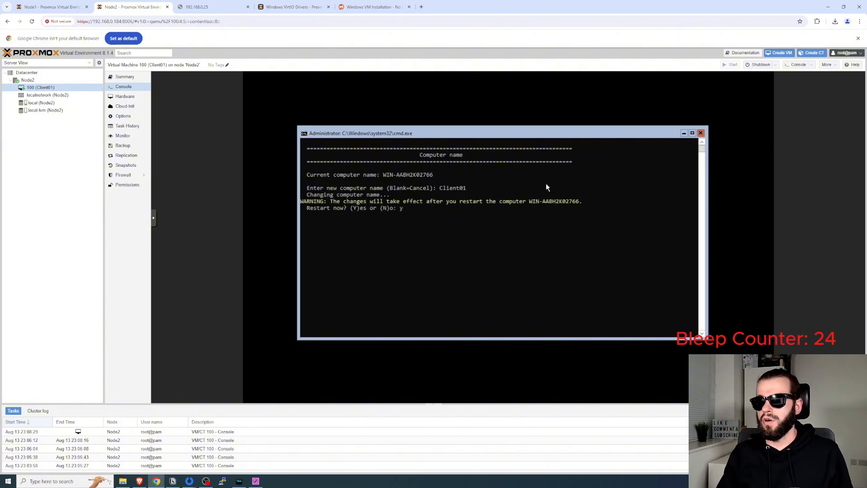
key(Return)
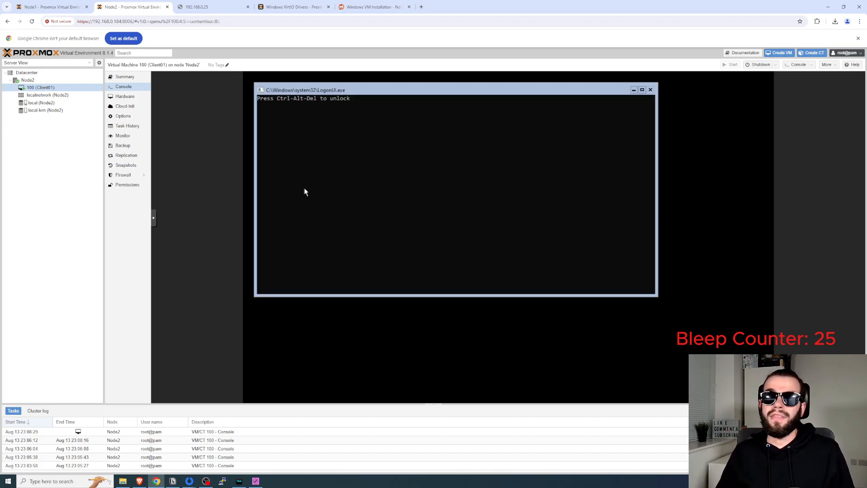
click(385, 135)
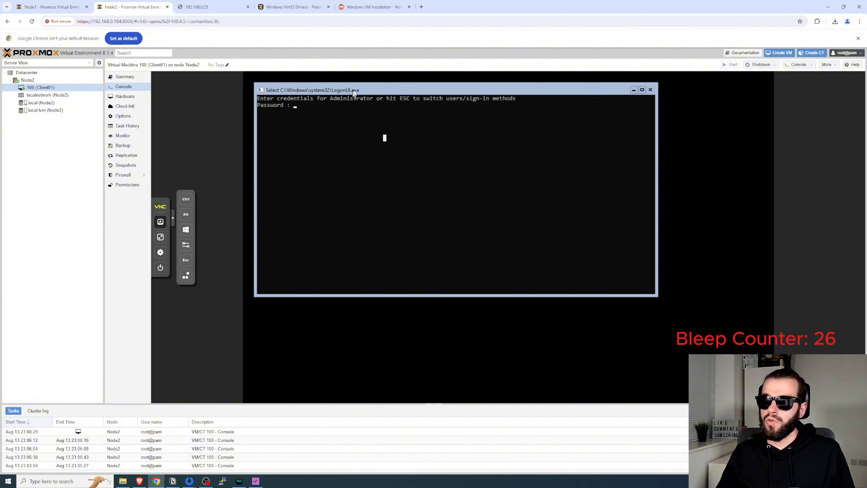
key(Return)
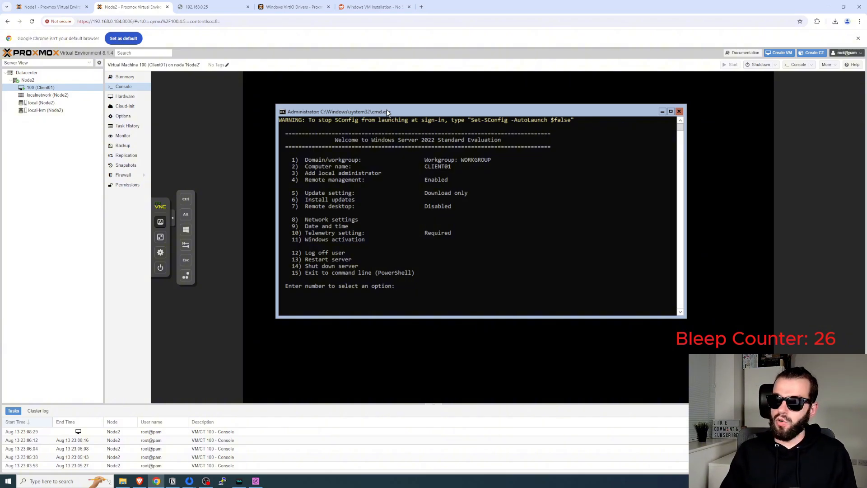
In SConfig option 1, choose to join the domain Botnet.
text(1)
key(Return)
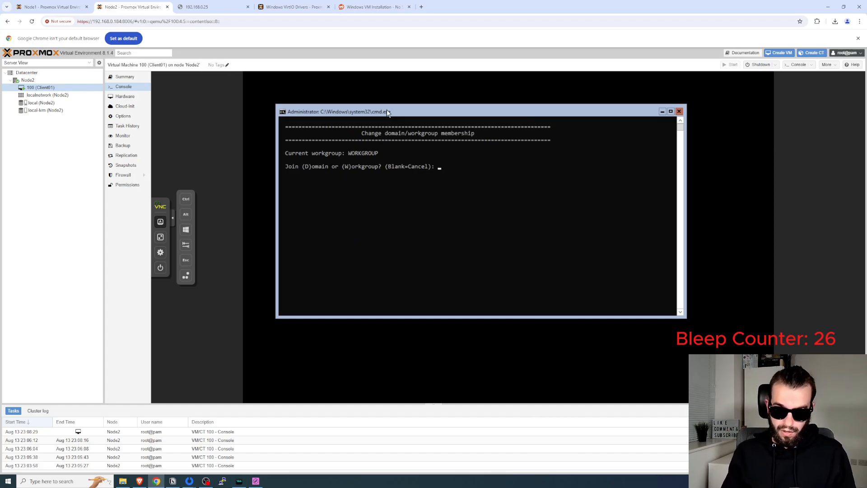
text(Botnet)
key(Return)
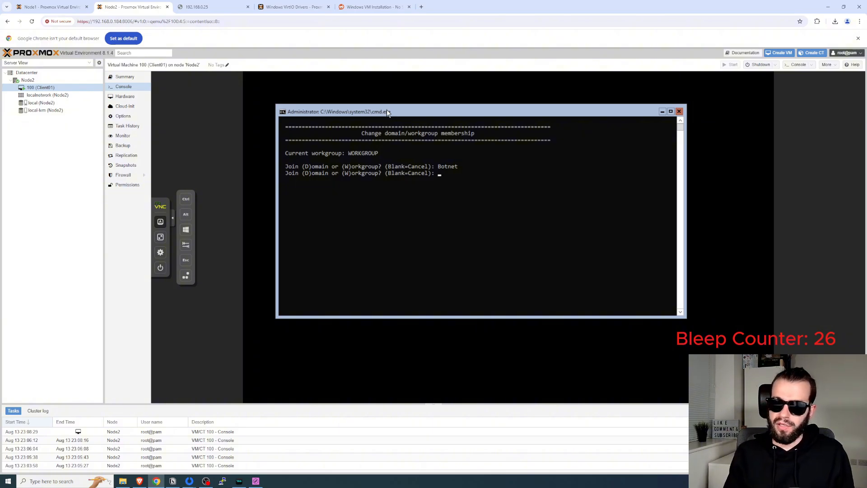
text(D)
key(Return)
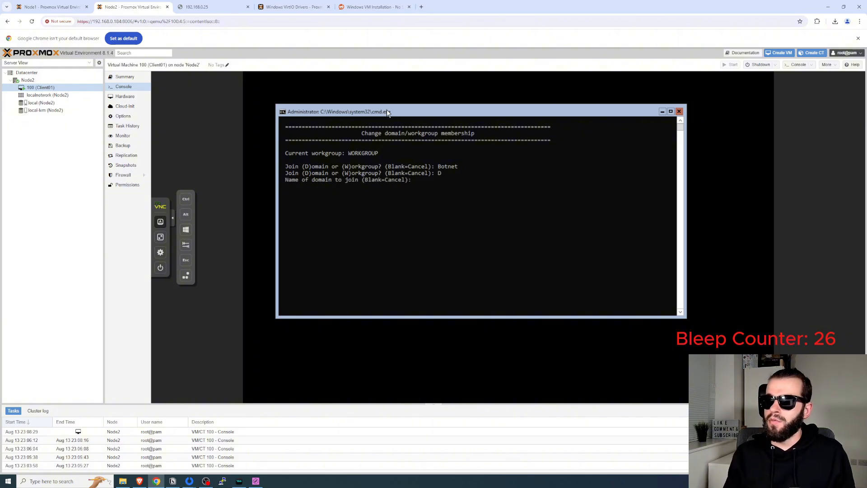
text(B)
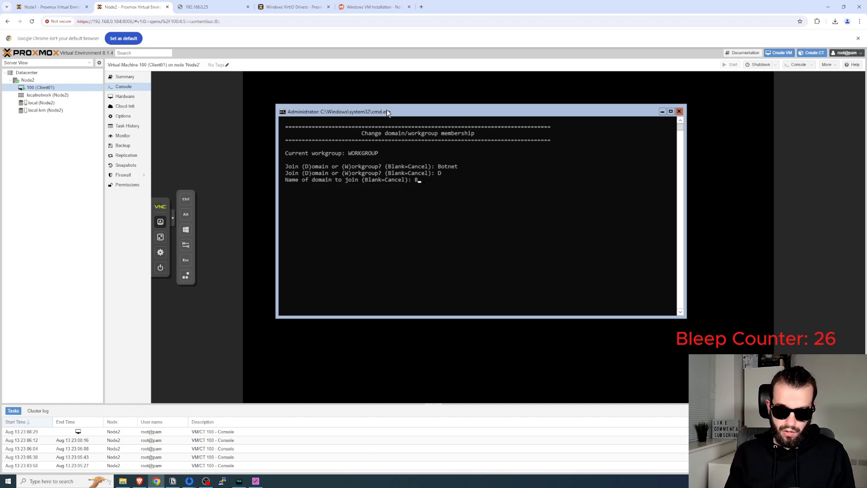
text(otnet)
key(Return)
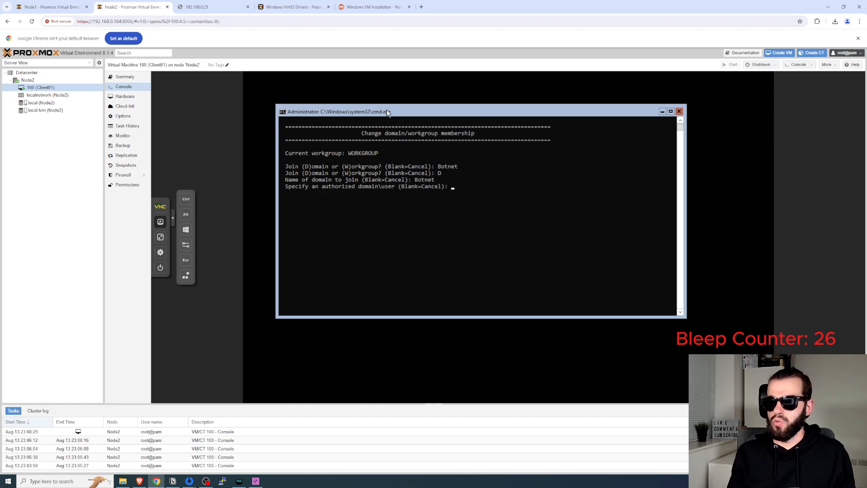
Enter the botnet\administrator account and password, then dismiss the join failure.
text(botnet)
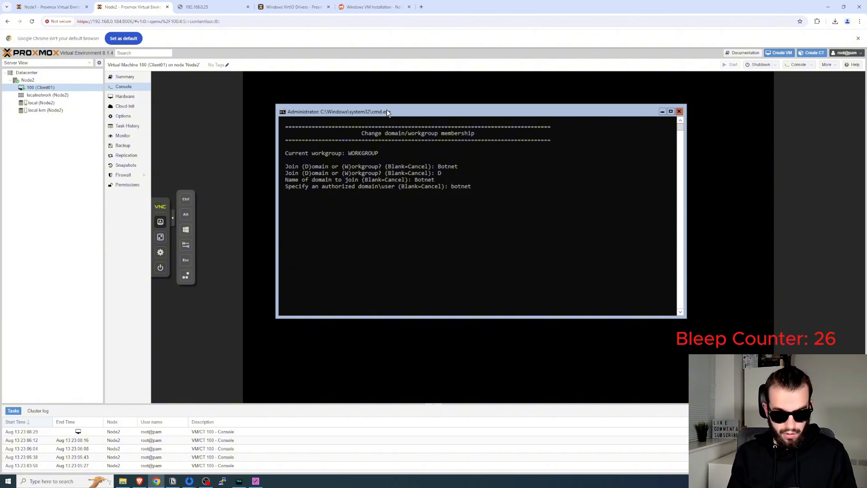
text(\administ)
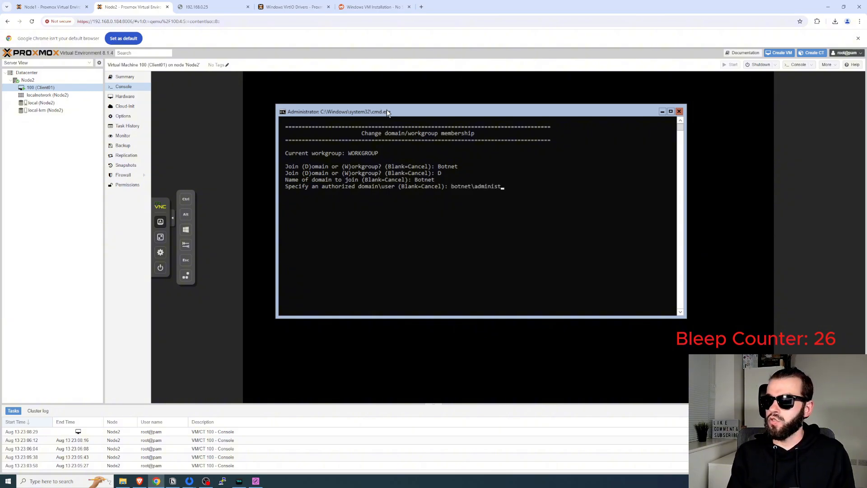
text(rator)
key(Return)
text(**********)
key(Return)
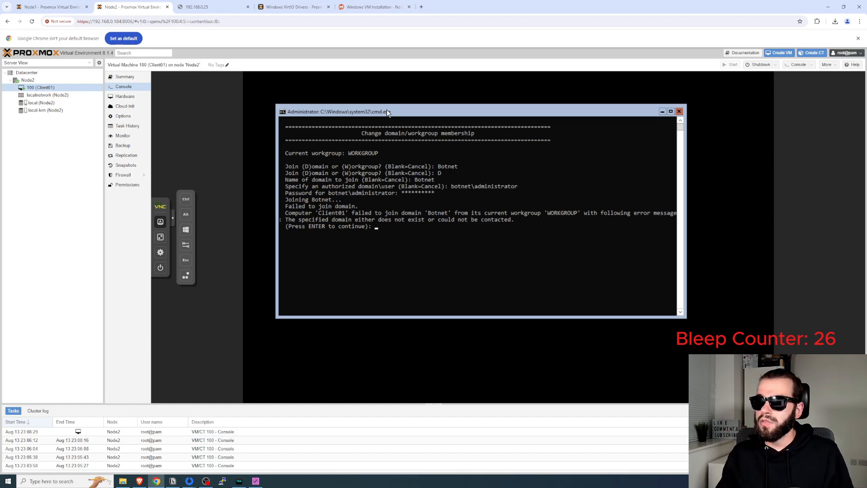
key(Return)
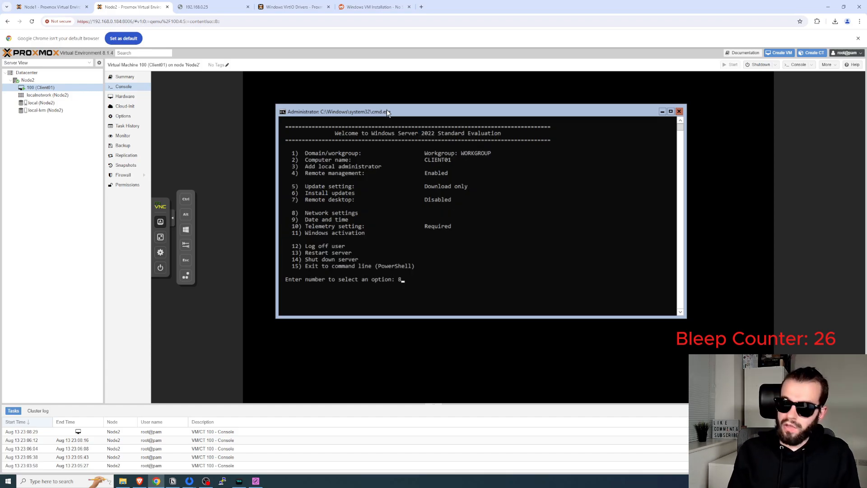
Open SConfig option 8, then read the forum thread on a missing Windows Server network adapter.
text(8)
key(Return)
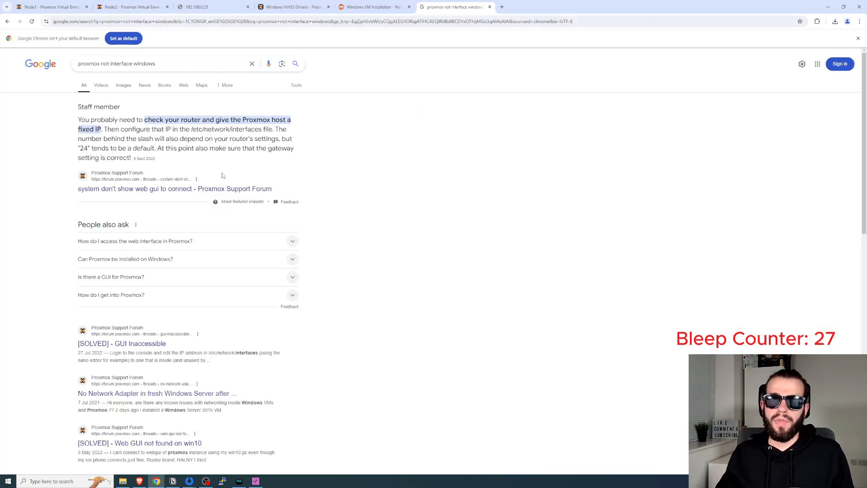
scroll(208, 235, down, 3)
click(206, 238)
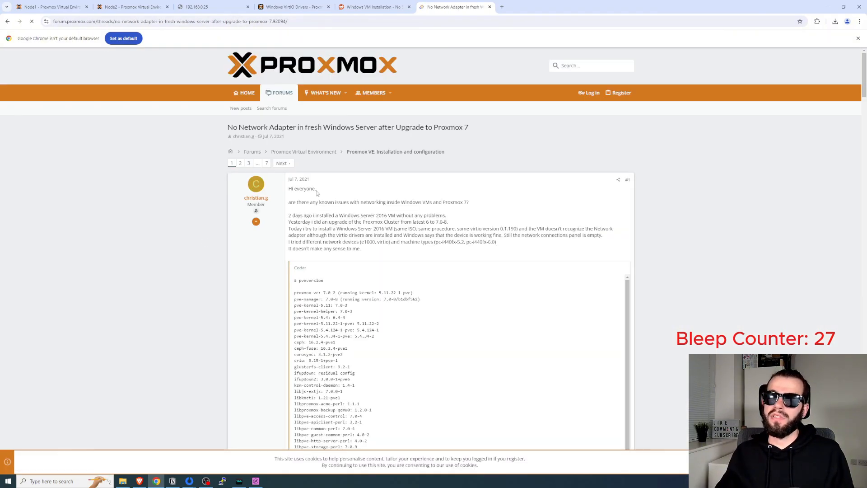
scroll(316, 190, down, 15)
drag(330, 186, 401, 186)
click(443, 184)
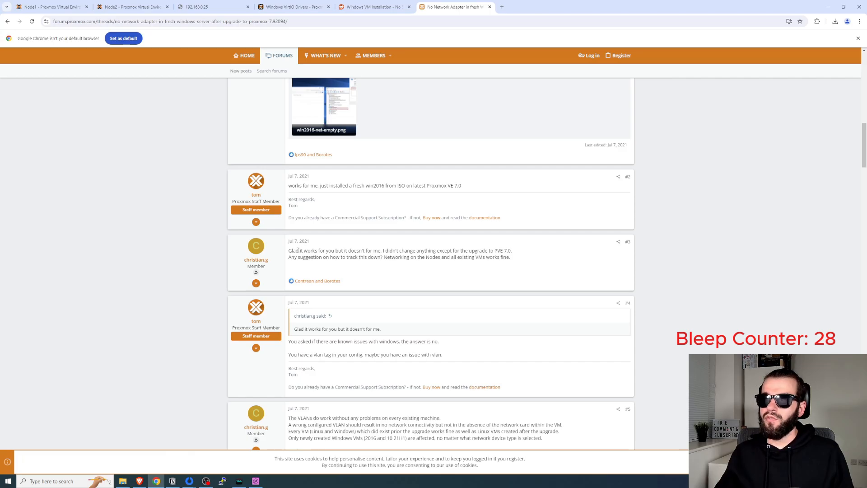
drag(298, 250, 345, 251)
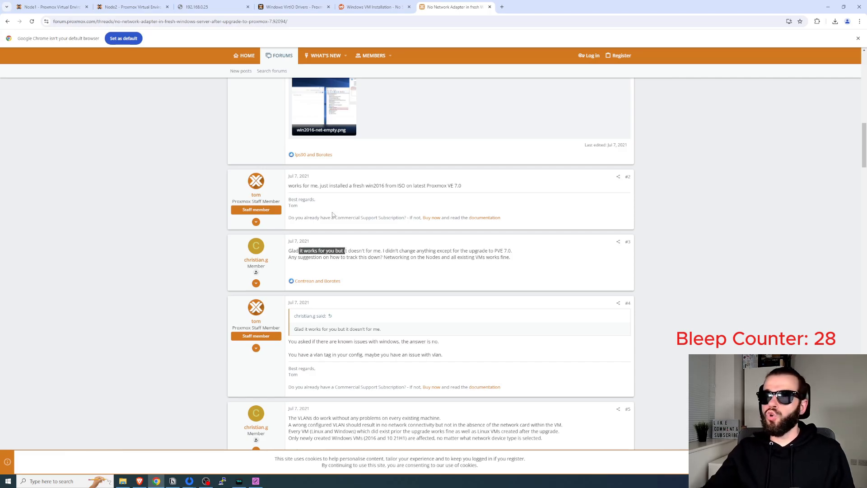
click(342, 184)
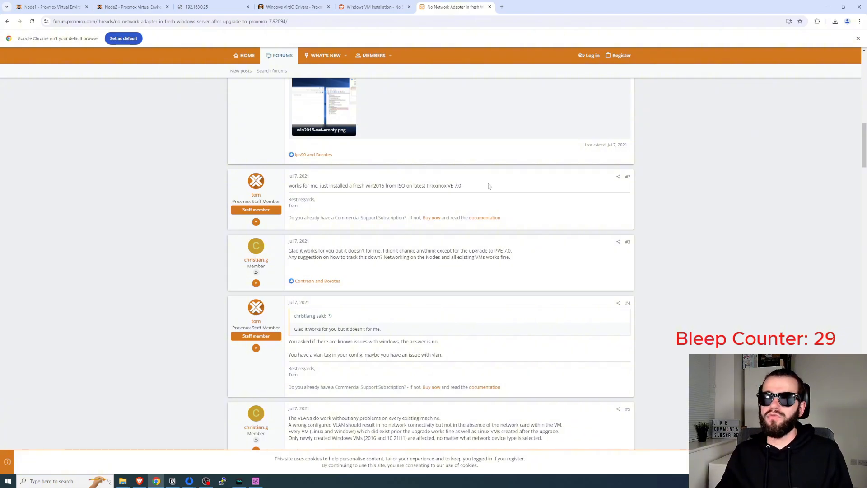
scroll(477, 186, down, 20)
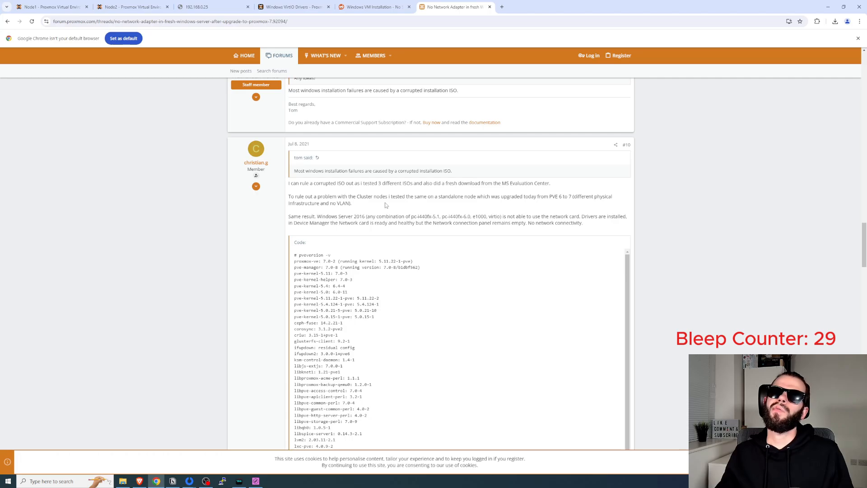
scroll(385, 202, down, 5)
Return to the search results and read the 'Windows 10, no network card (machine q35)' thread.
key(alt+Left)
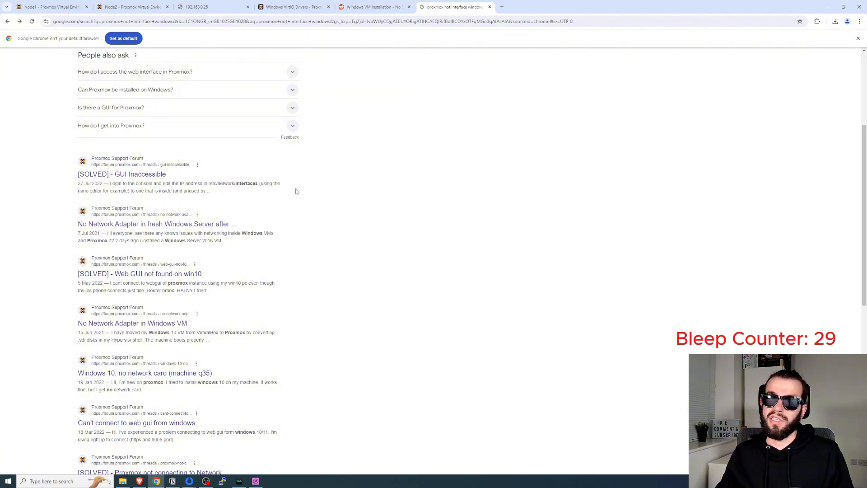
scroll(296, 191, down, 3)
click(195, 264)
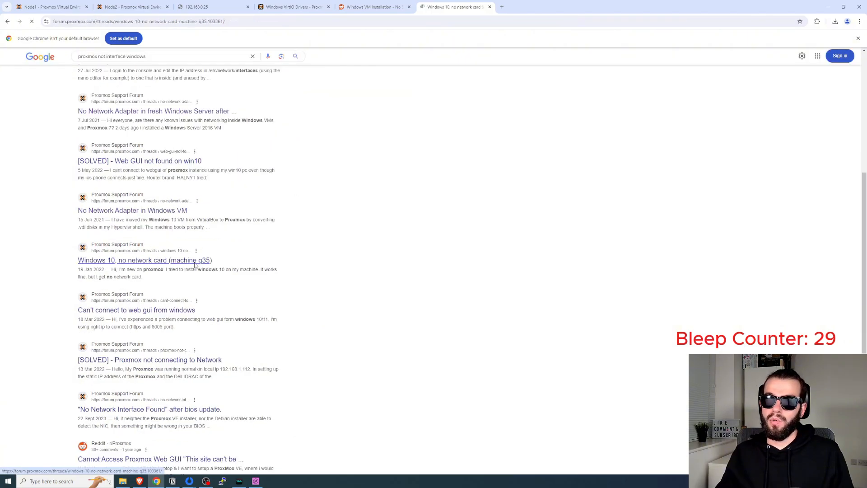
scroll(348, 230, down, 1)
scroll(348, 230, down, 1)
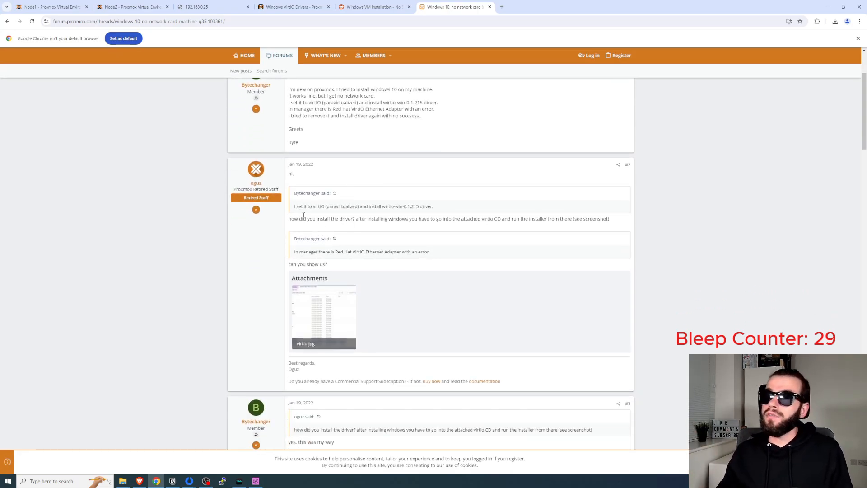
Try network adapter index 3, reopen sconfig, then quit it to PowerShell with Ctrl+C.
click(149, 7)
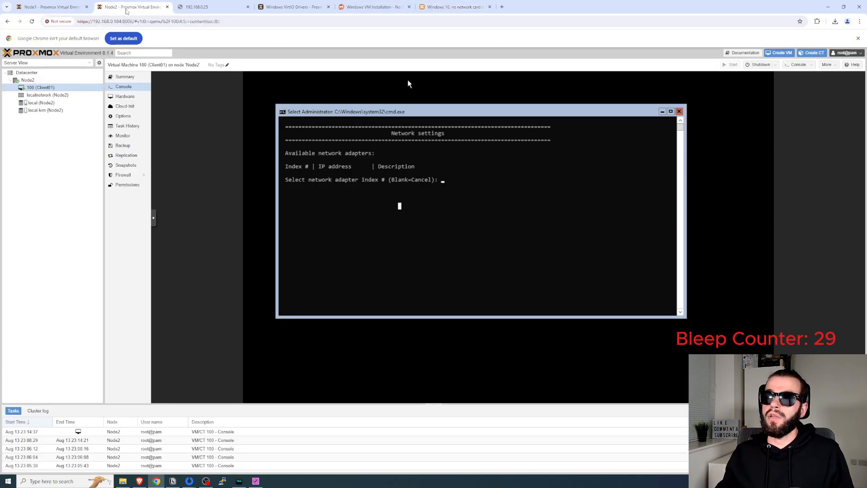
text(3)
key(Return)
key(Return)
key(Return)
key(Return)
key(Return)
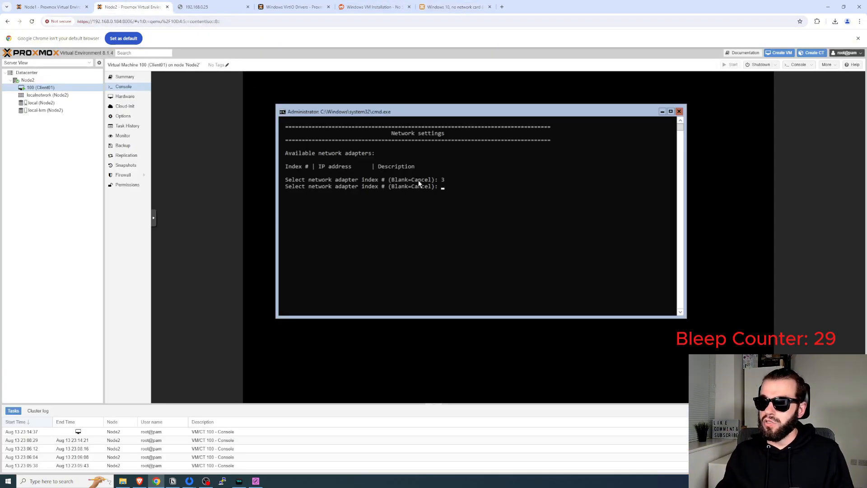
text(sconfig)
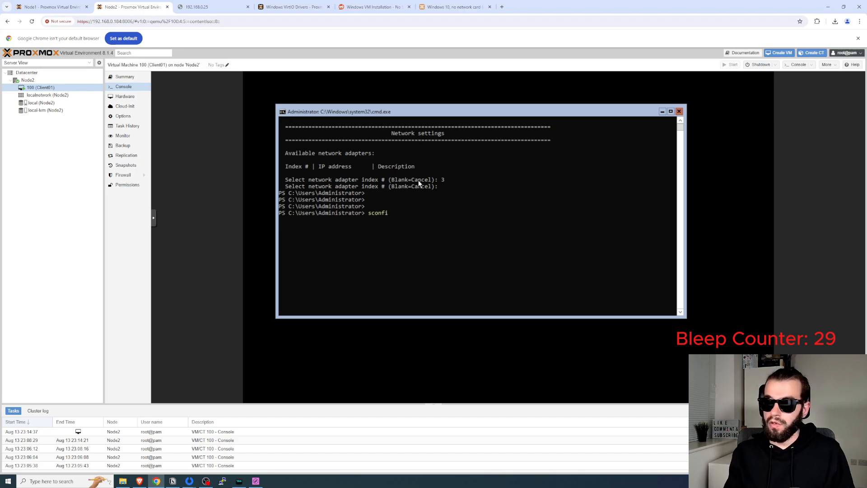
key(Return)
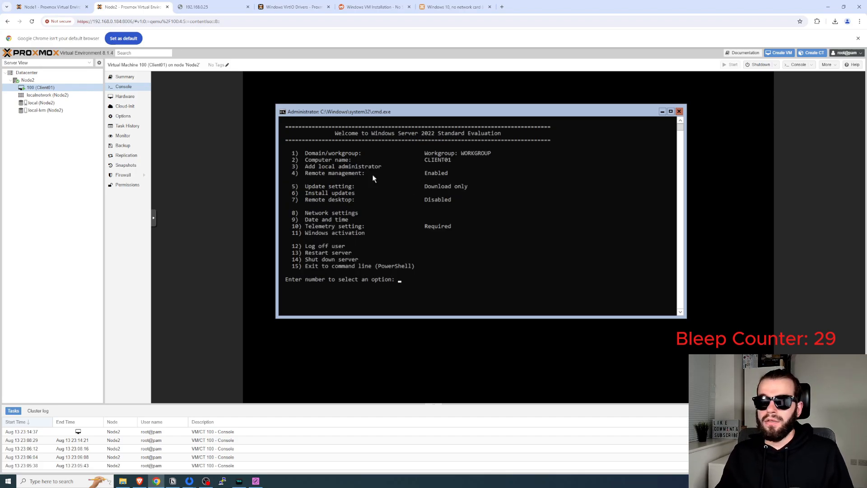
drag(308, 173, 360, 174)
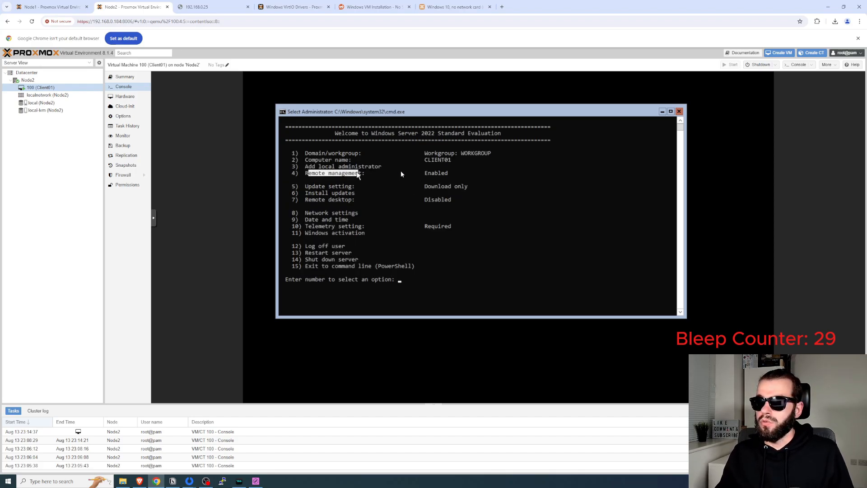
key(ctrl+c)
key(ctrl+c)
key(ctrl+c)
key(ctrl+c)
List the home folder, move up to C:\Users, and list its Administrator and Public folders.
text(dir)
key(Return)
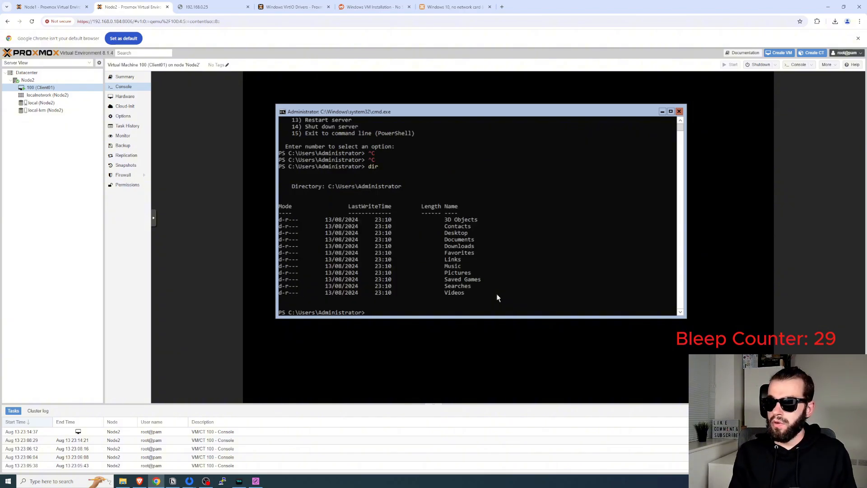
text(cd ..)
key(Return)
text(cd ...)
key(Return)
text(dir)
key(Return)
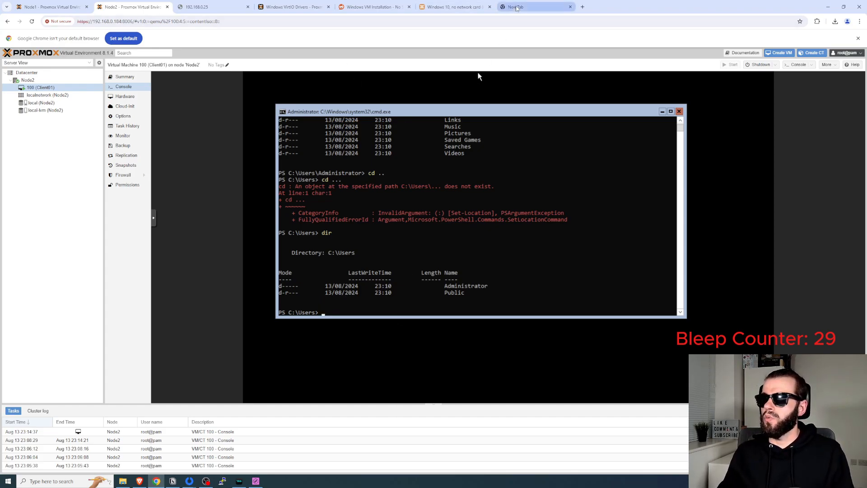
Search Google for browsing to an ISO on Windows Core and read the mikefrobbins.com Mount-DiskImage example.
click(511, 7)
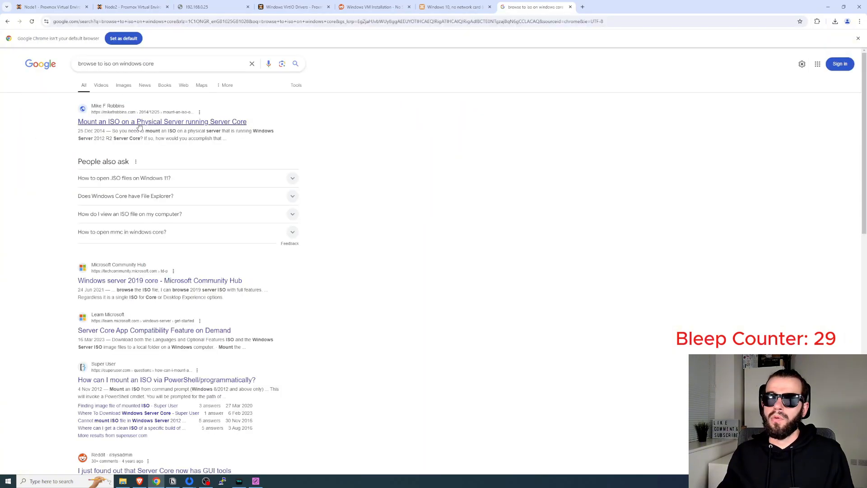
click(139, 123)
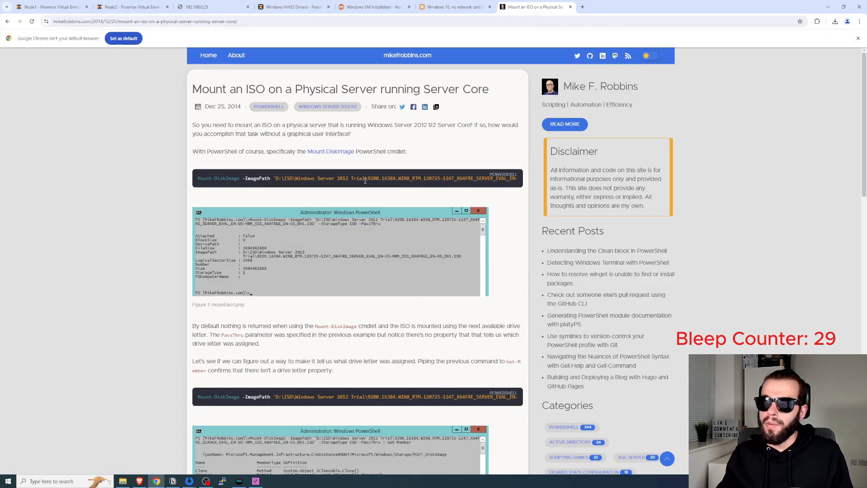
mouse_move(308, 179)
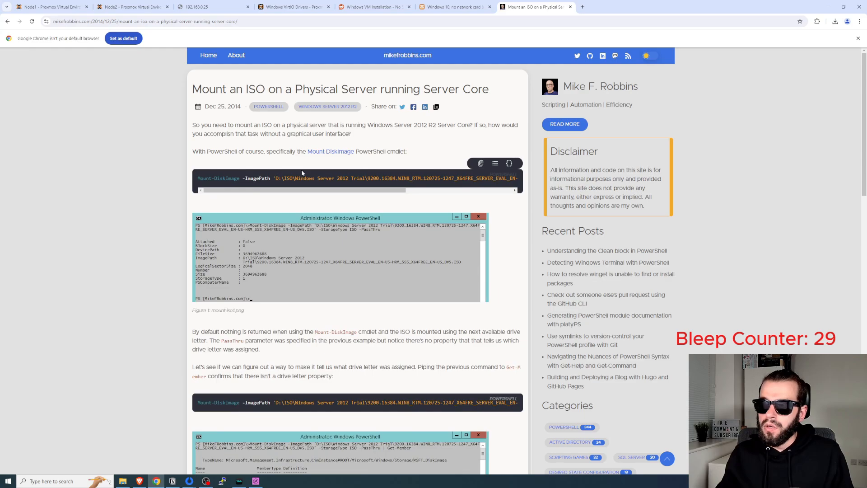
drag(391, 190, 443, 191)
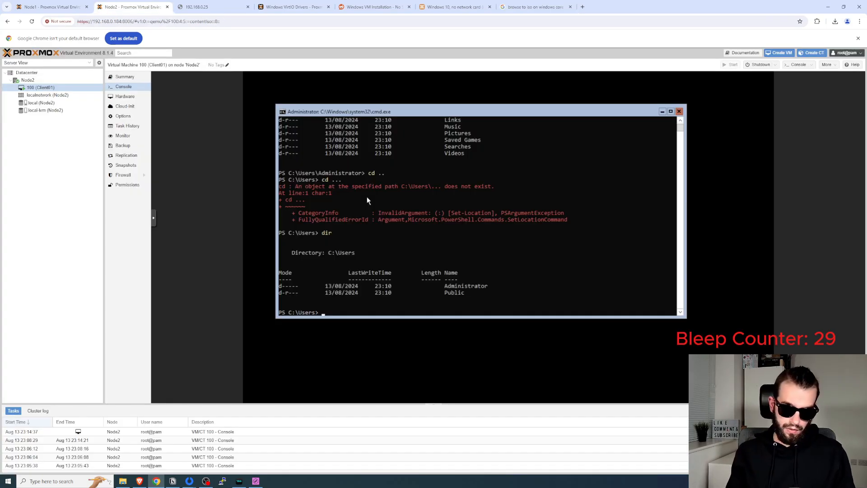
Launch sconfig, quit it, and display the VM's IP configuration with ipconfig.
text(scon)
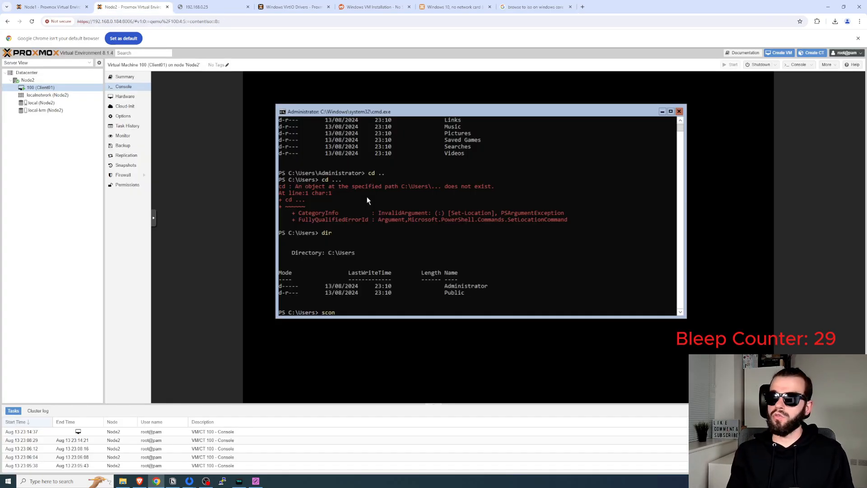
text(fig)
key(Return)
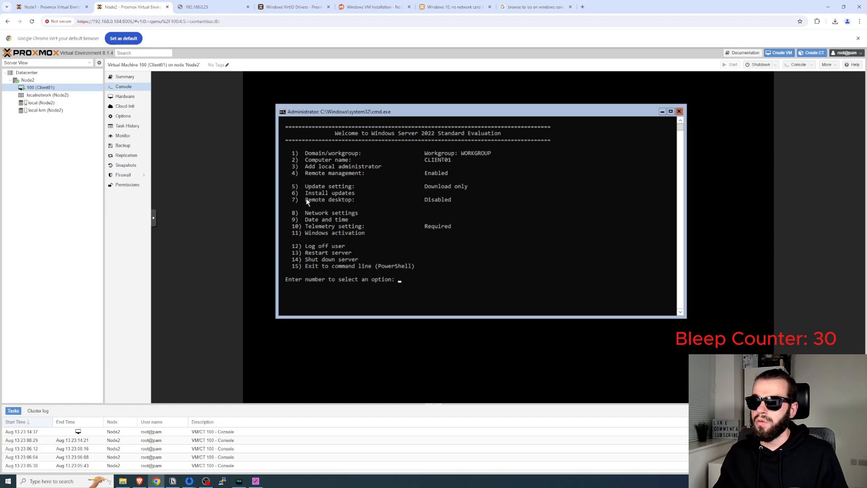
key(ctrl+c)
key(ctrl+c)
text(ifconfig)
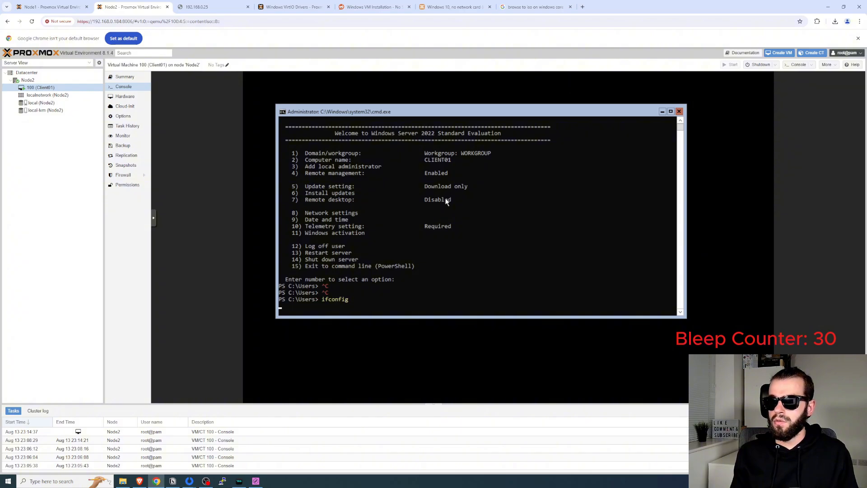
text(ipconfig)
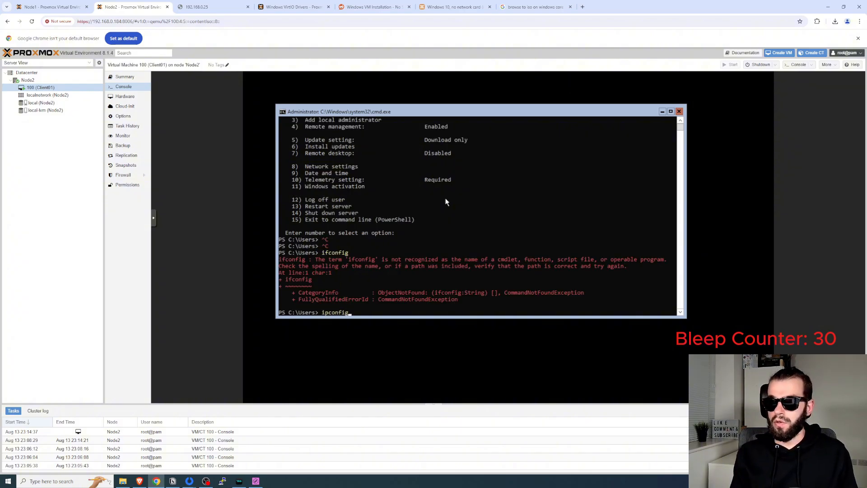
key(Return)
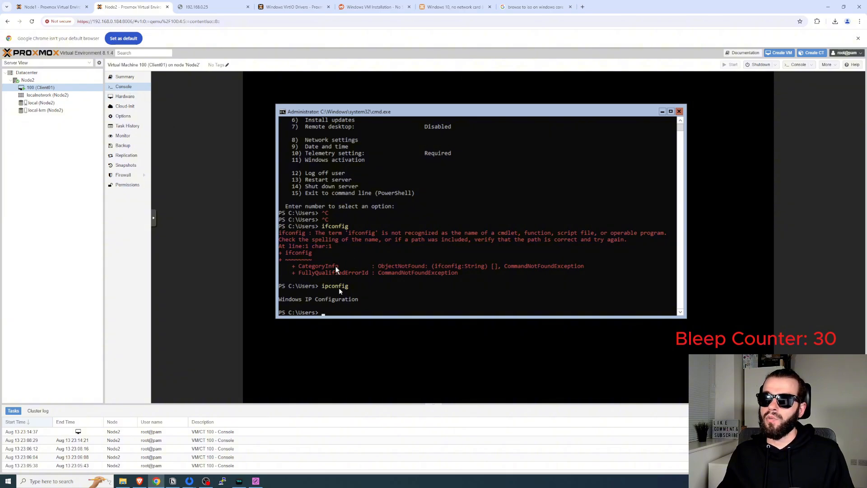
Go to D:\amd64 on the driver disc and list its folders.
text(cd )
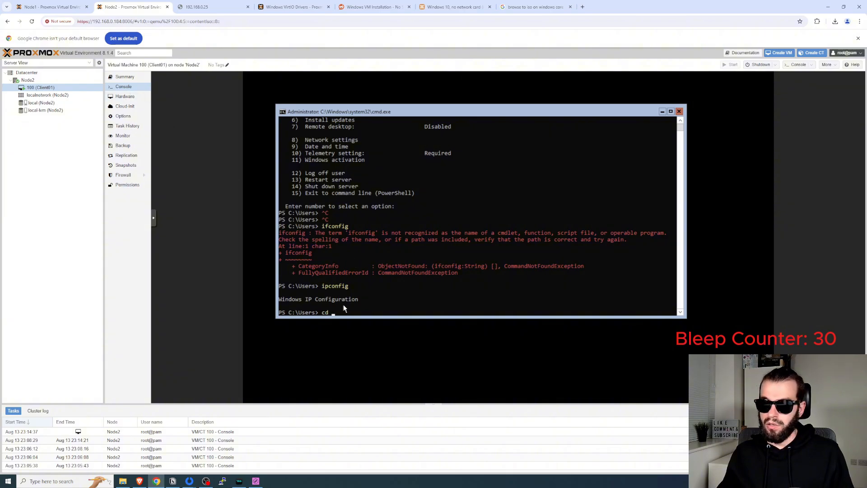
text(D:\amd64\)
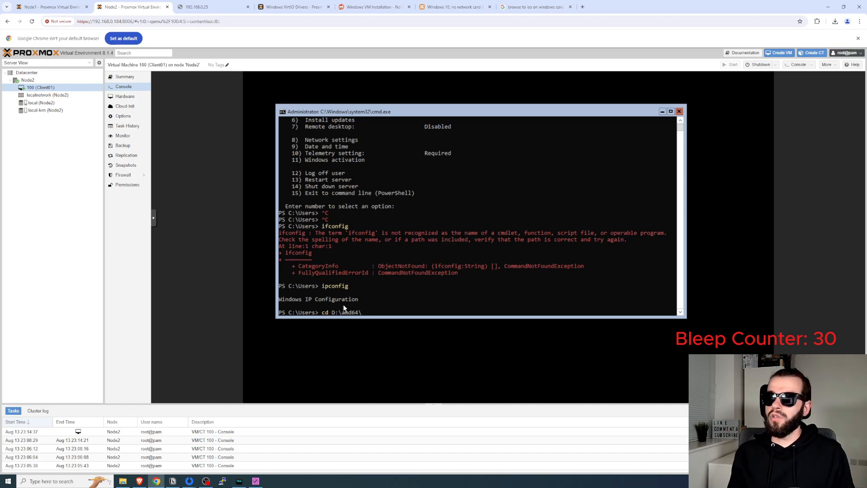
key(Return)
text(dir)
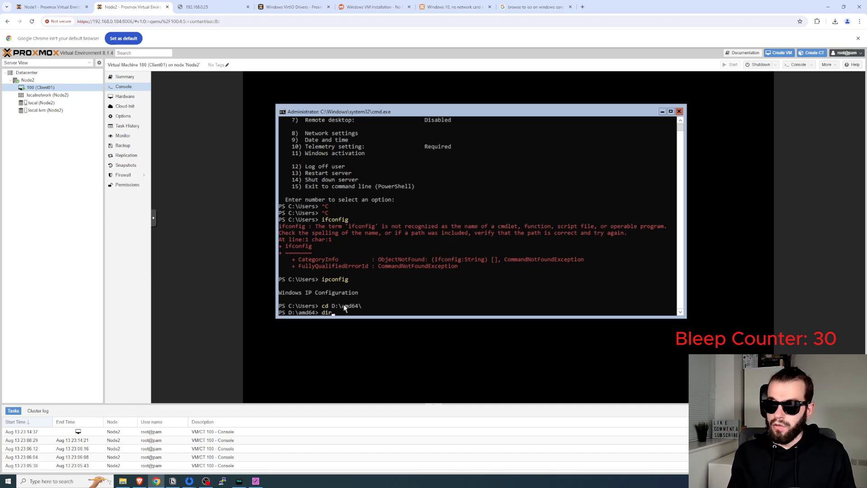
key(Return)
text(ll)
key(Return)
text(ls)
key(Return)
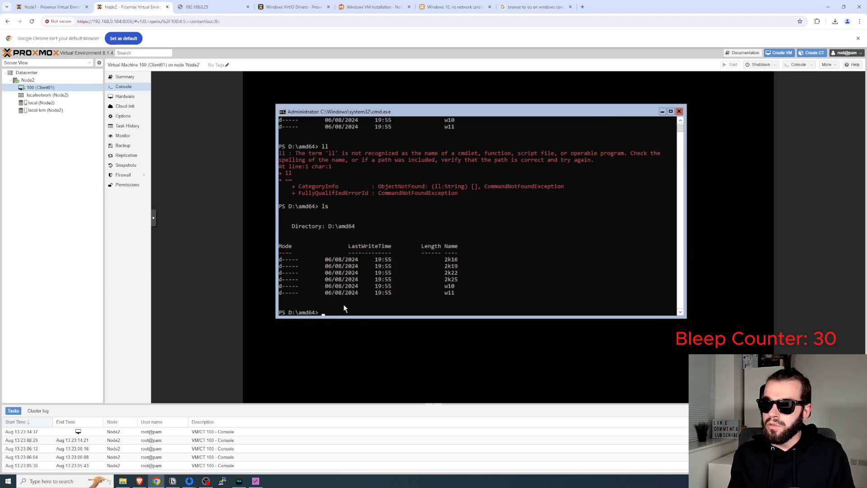
Enter the 2k22 folder and list its vioscsi and viostor driver files, marking vioscsi.cat.
text(cd .\2k22\)
key(Return)
text(dir)
key(Return)
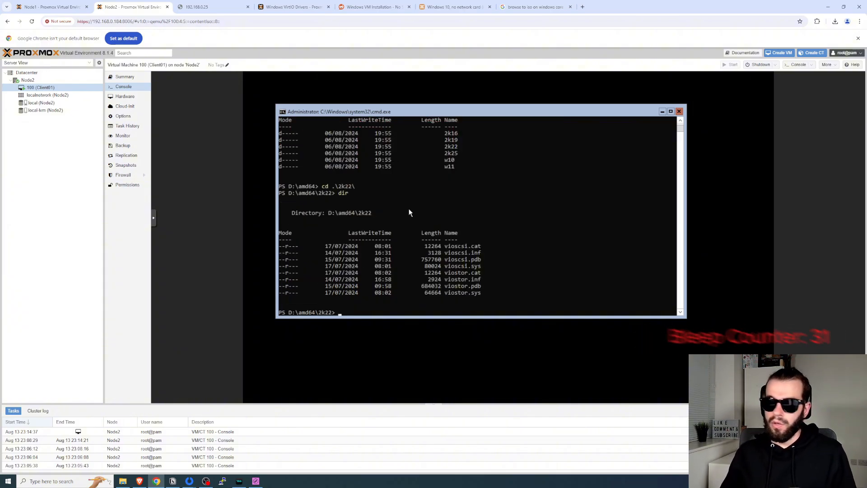
drag(481, 246, 431, 246)
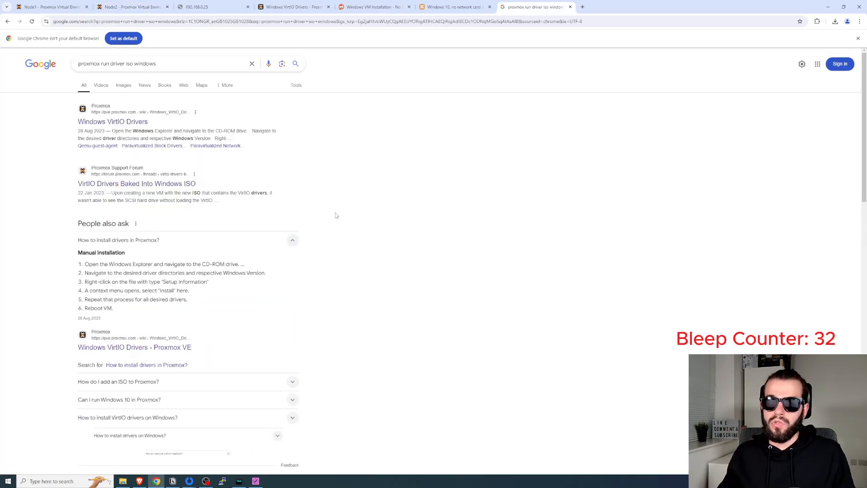
Read the forum answer's driver install steps, including the Setup Information file step.
scroll(385, 205, down, 2)
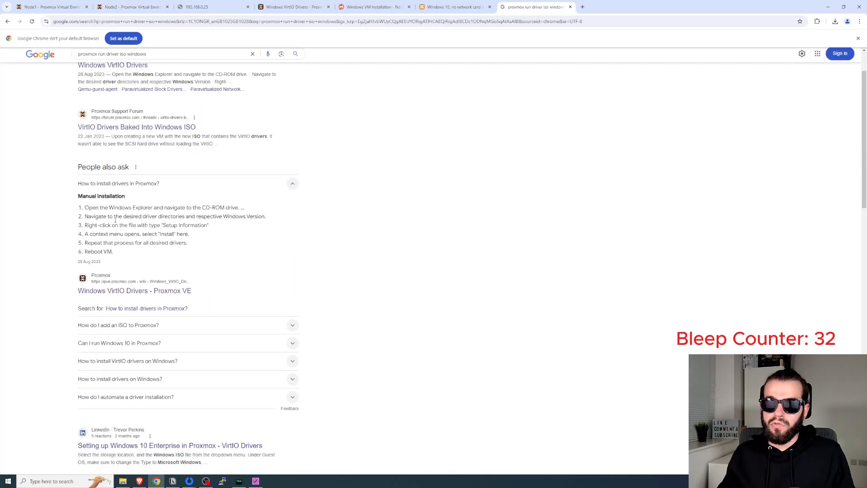
drag(116, 220, 199, 226)
drag(85, 225, 185, 226)
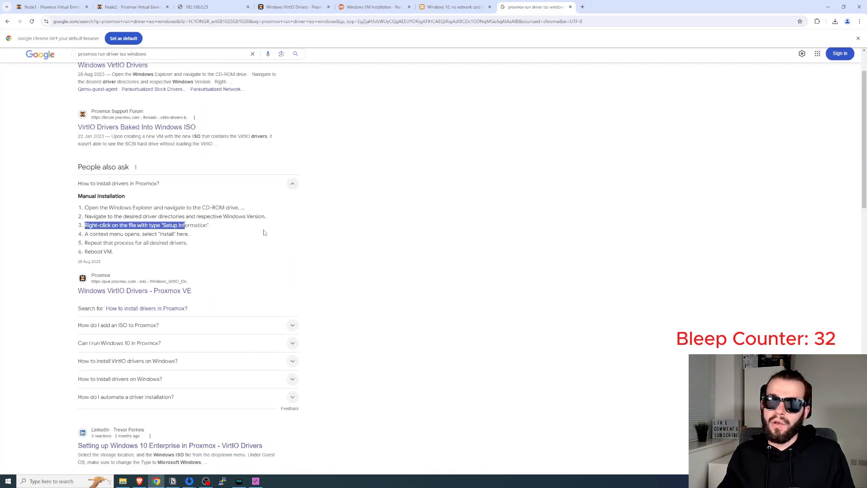
scroll(337, 221, down, 5)
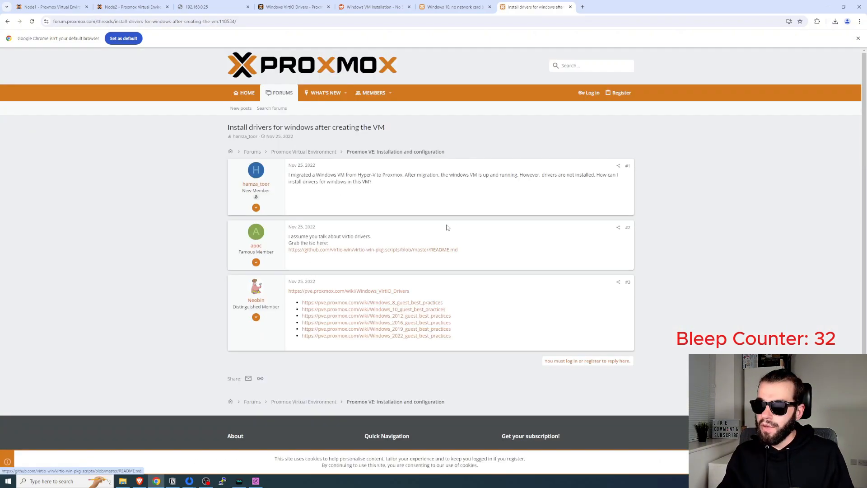
scroll(456, 223, down, 1)
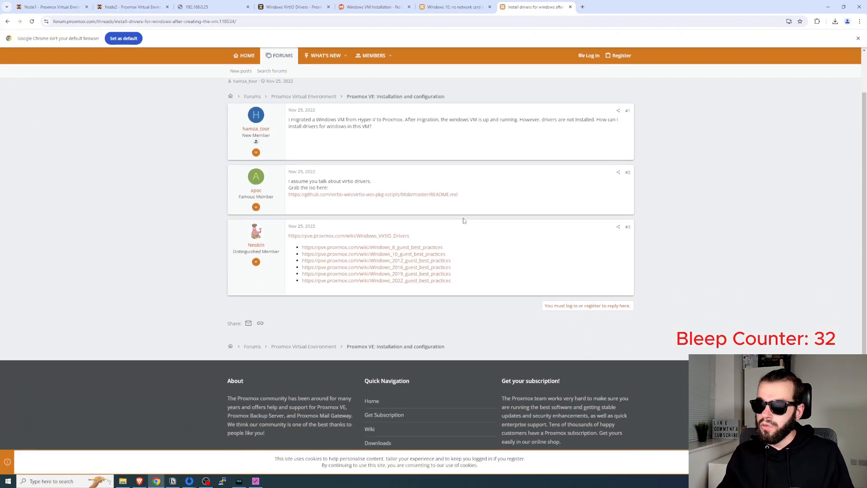
Open and read the Proxmox Windows_2022_guest_best_practices wiki page.
click(401, 279)
scroll(299, 140, down, 1)
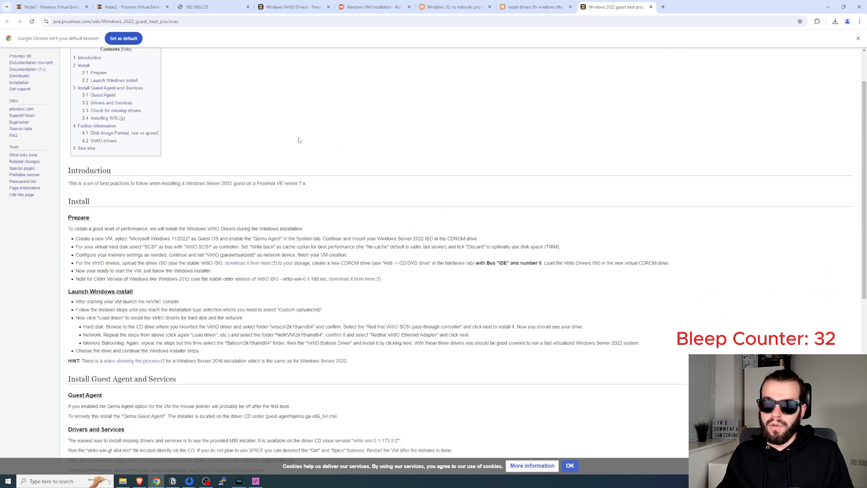
scroll(291, 133, down, 1)
scroll(290, 133, down, 5)
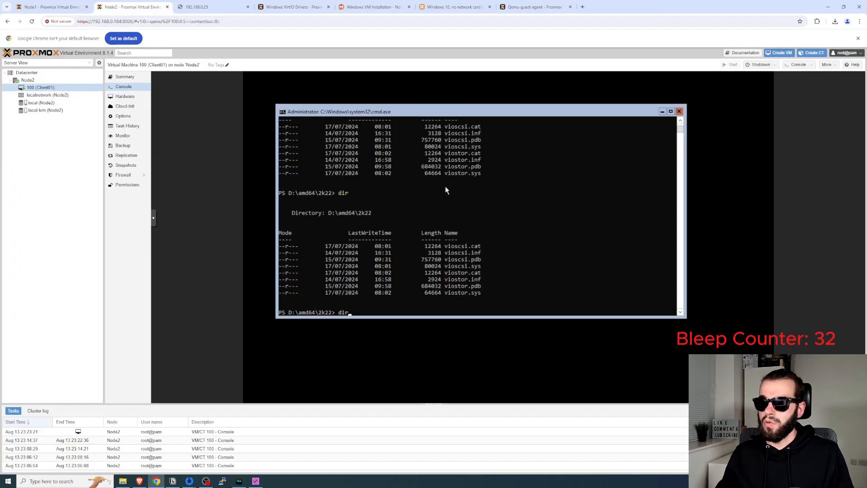
Try running .\vioscsi.cat, which fails with a Class not registered error.
text(.\v)
key(Tab)
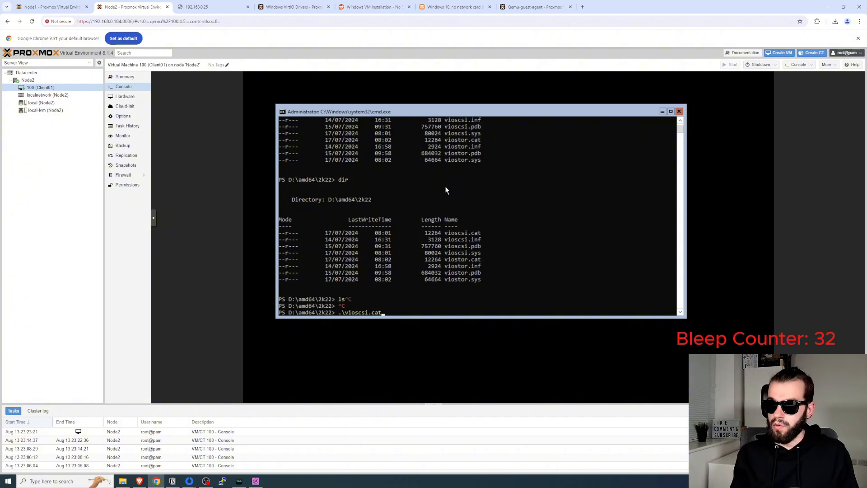
key(Return)
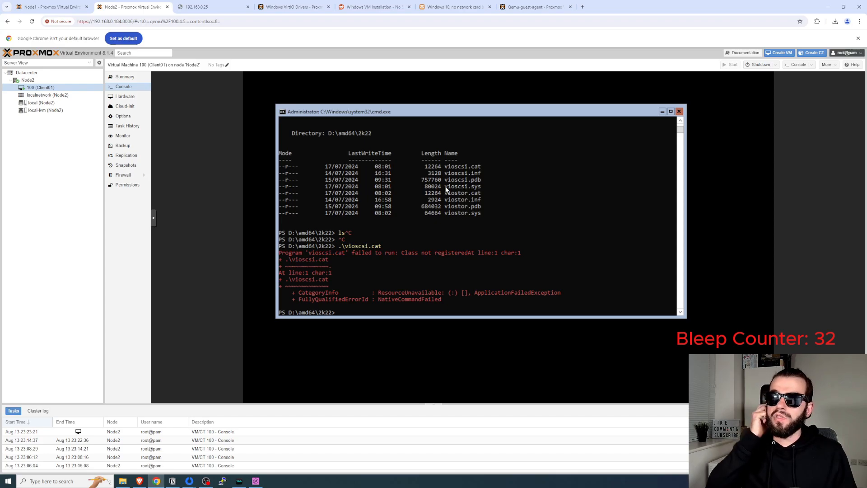
List the amd64 folders and the 2k16 driver files, then note the guide's Get-PSDrive step.
text(cd ..)
key(Return)
text(dir)
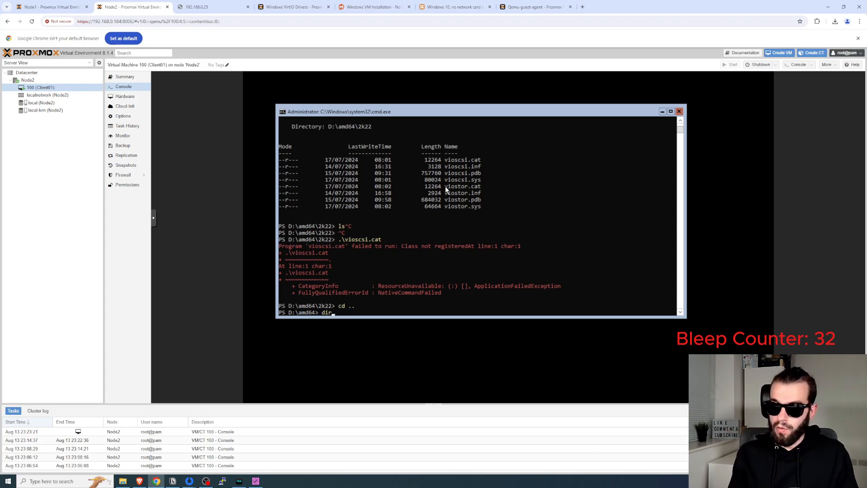
key(Return)
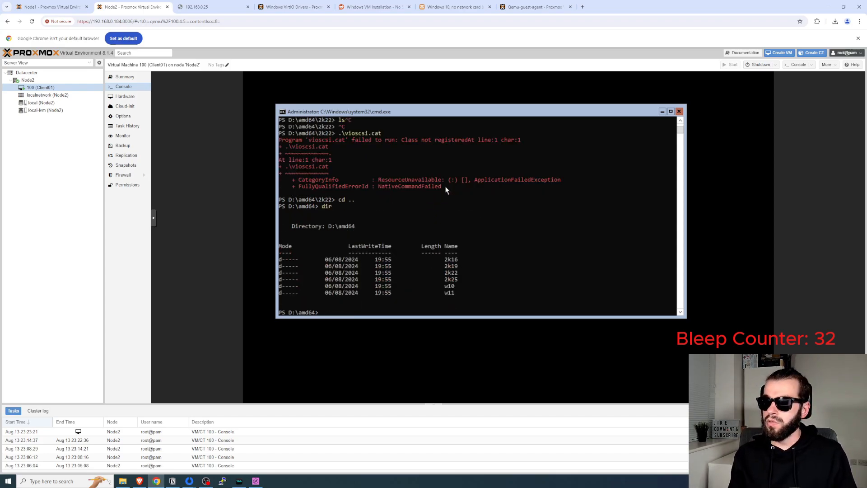
text(cd 2k1)
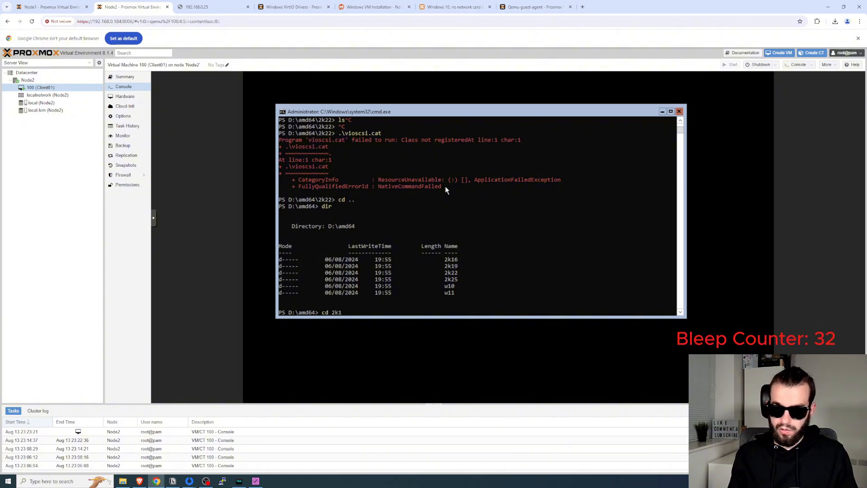
key(Tab)
key(Return)
text(dir)
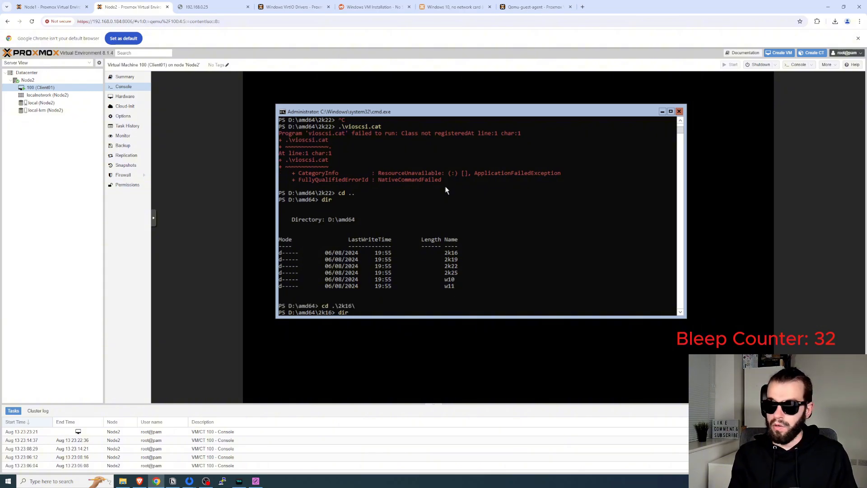
key(Return)
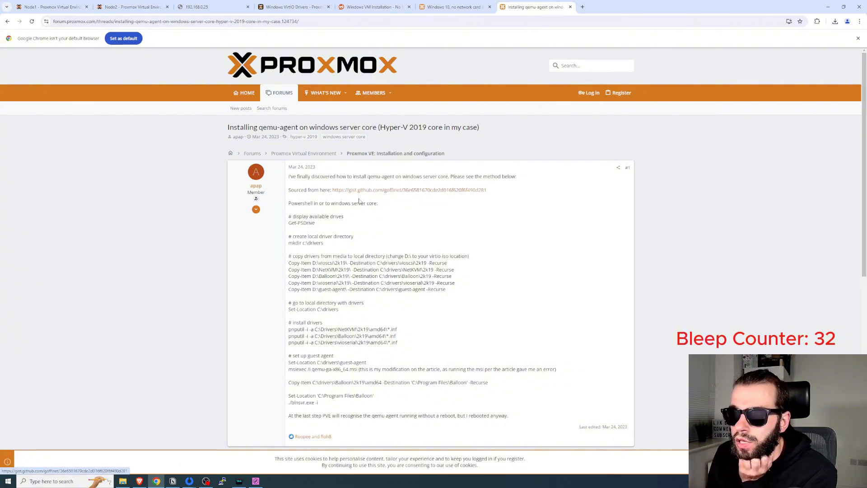
drag(289, 223, 321, 223)
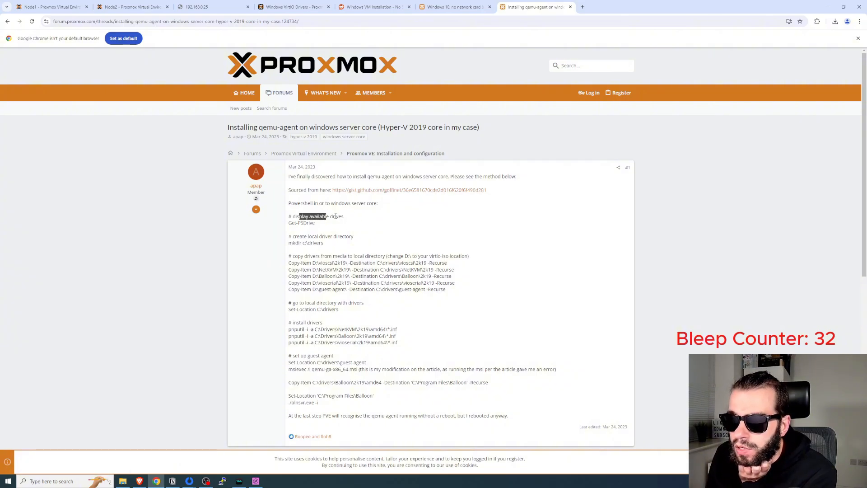
click(318, 224)
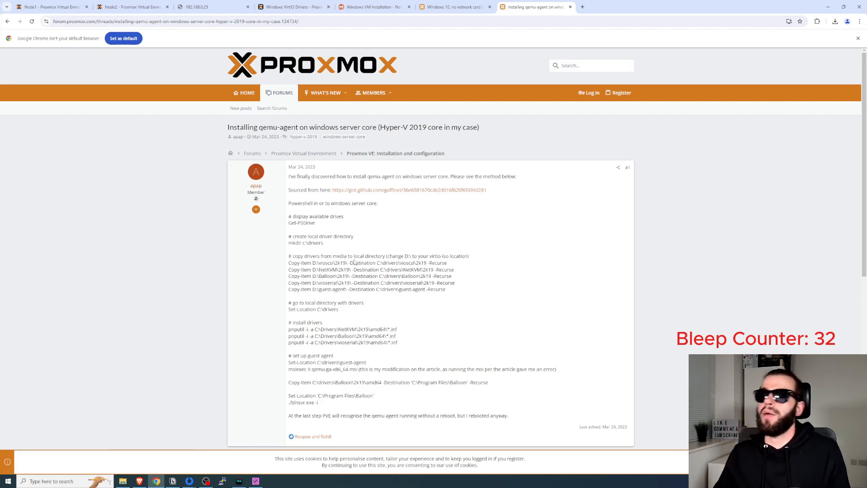
List the VM's drives with Get-PSDrive and the contents of the D:\ driver disc.
key(ctrl+2)
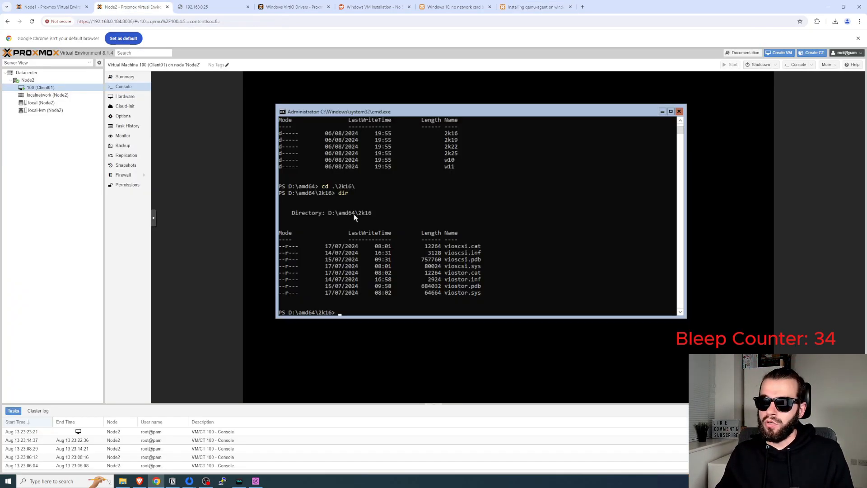
text(Get-PSDrive)
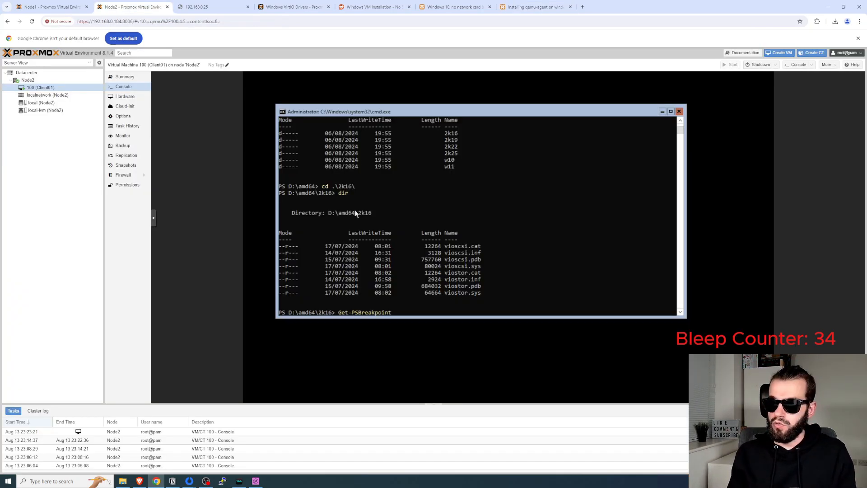
key(Return)
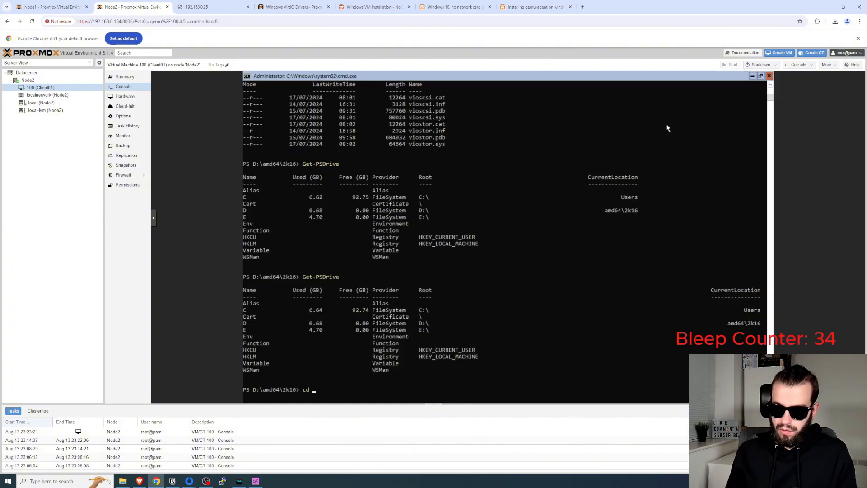
text(D:\)
key(Return)
text(dir)
key(Return)
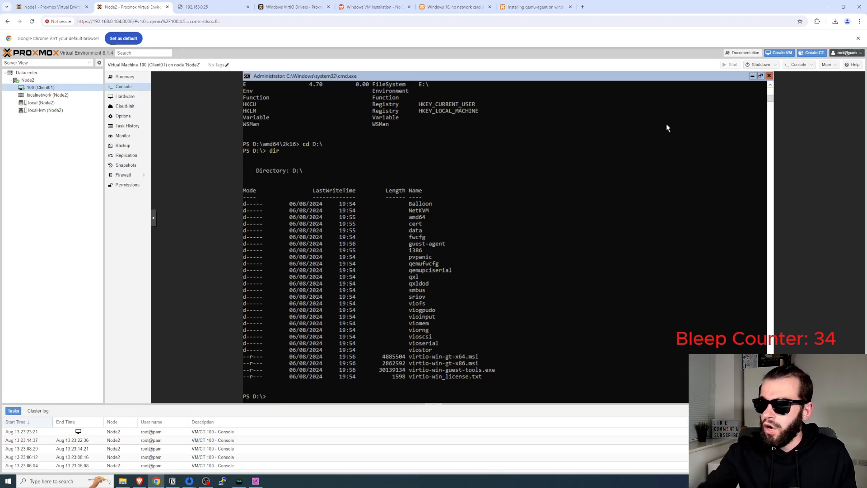
Leave .\virtio-win-gt-x64.msi waiting at the prompt and bring up the qemu-agent forum guide.
text(vir)
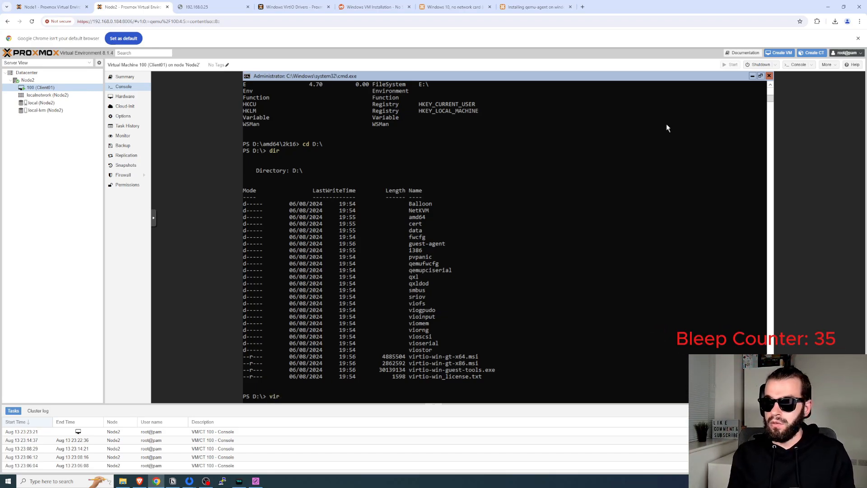
text(tio-)
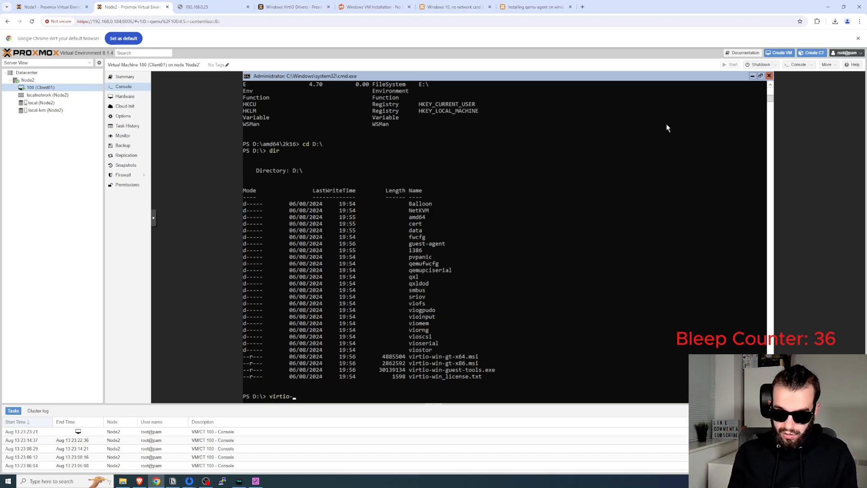
text(win-)
key(Tab)
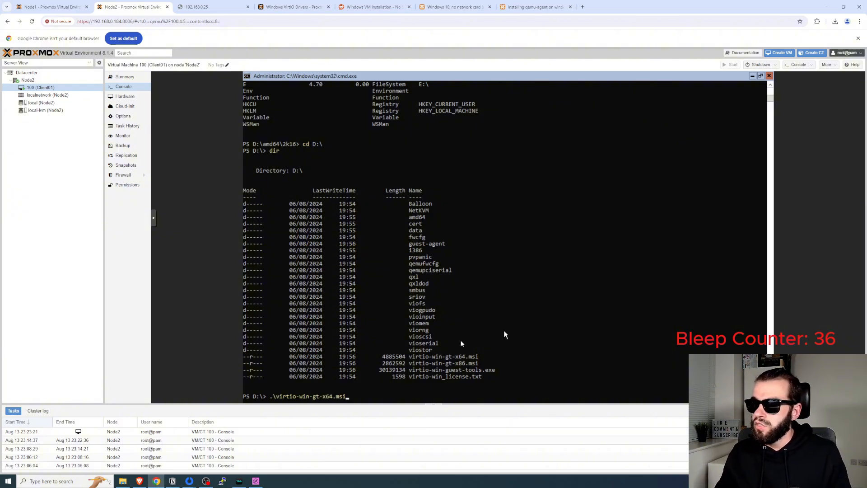
click(535, 7)
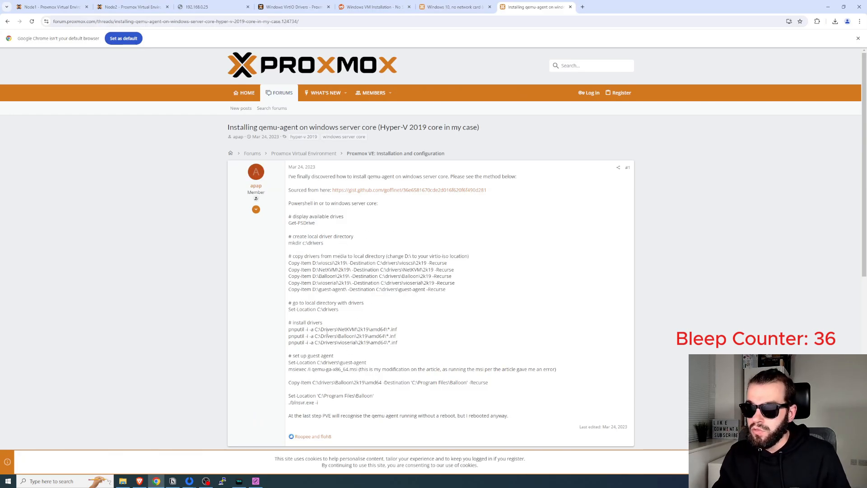
Read the guide's Set-Location C:\drivers step and reply #2, then return to the Node2 console.
drag(289, 309, 326, 315)
click(381, 313)
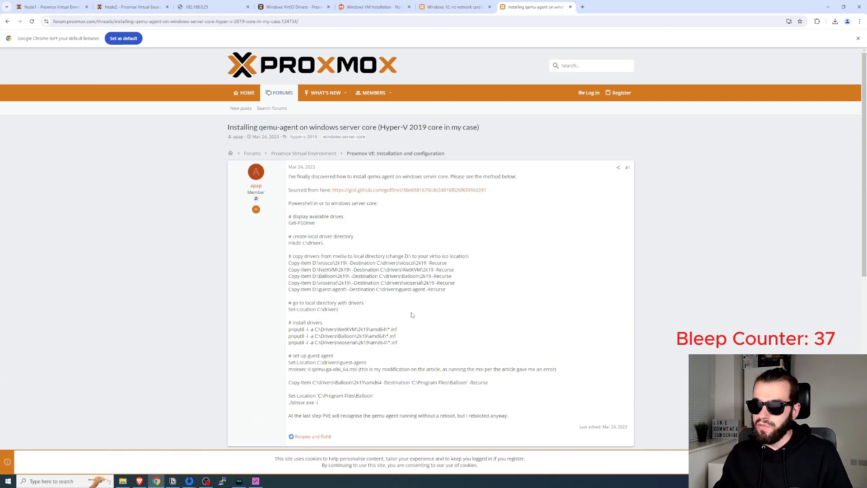
scroll(411, 314, down, 3)
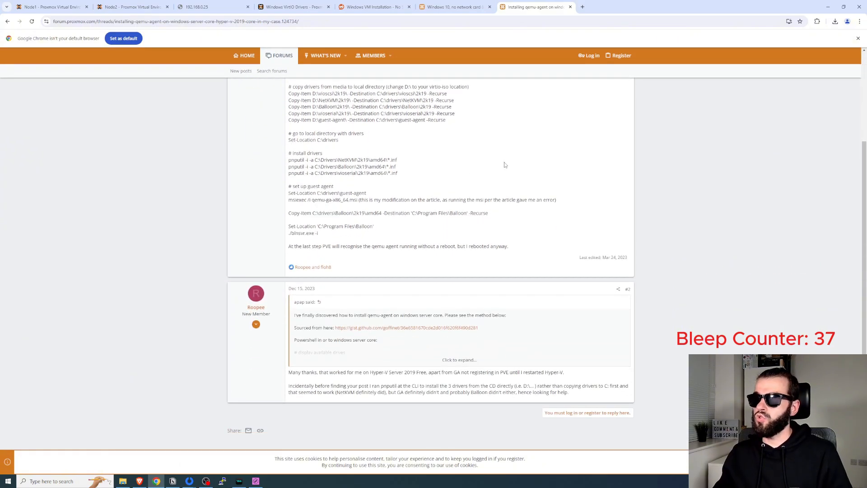
click(131, 7)
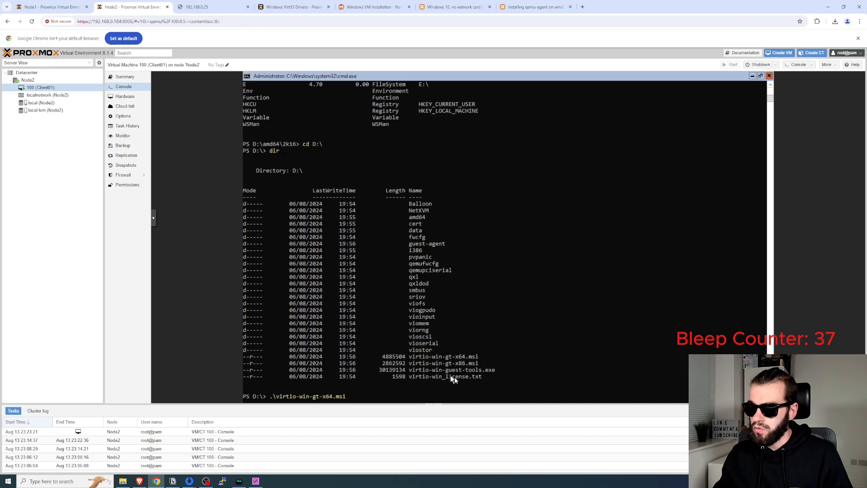
Run virtio-win-guest-tools.exe, accept the license, and complete the guest tools and VirtIO driver installers.
drag(409, 369, 494, 370)
key(Tab)
key(Tab)
key(Return)
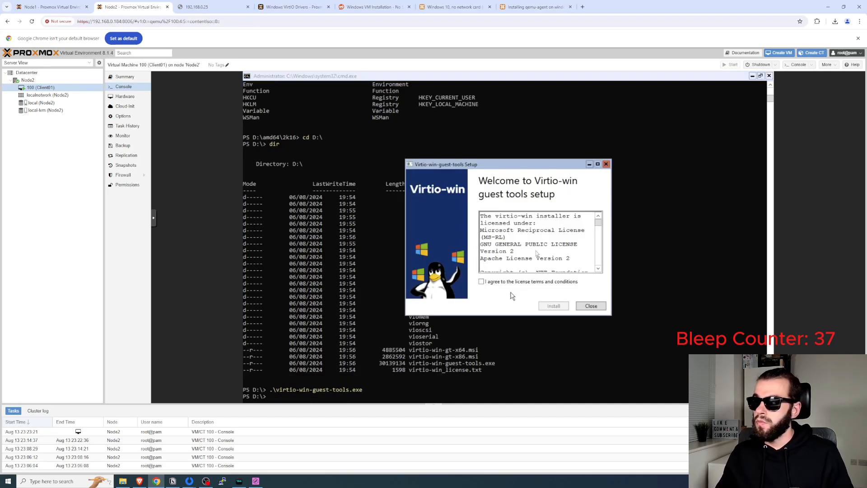
click(491, 281)
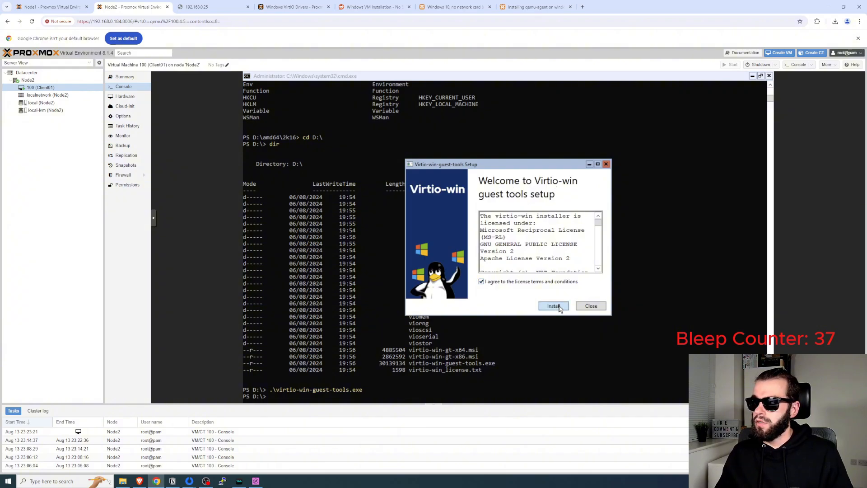
click(554, 306)
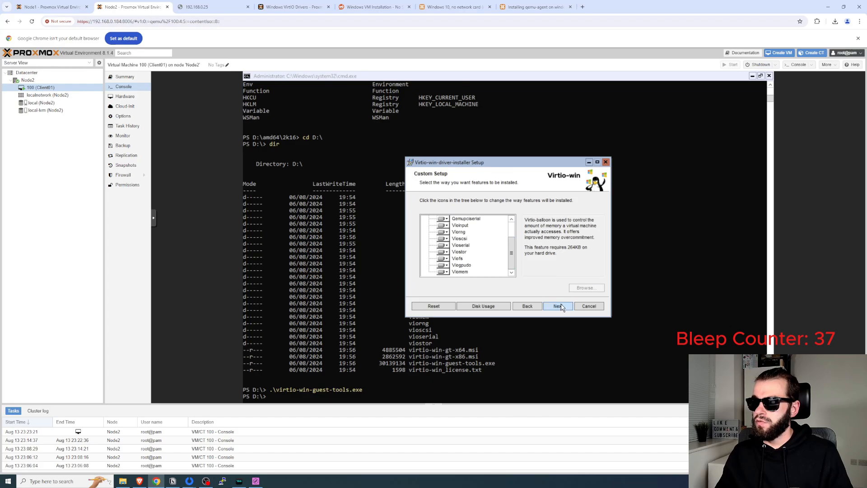
click(559, 306)
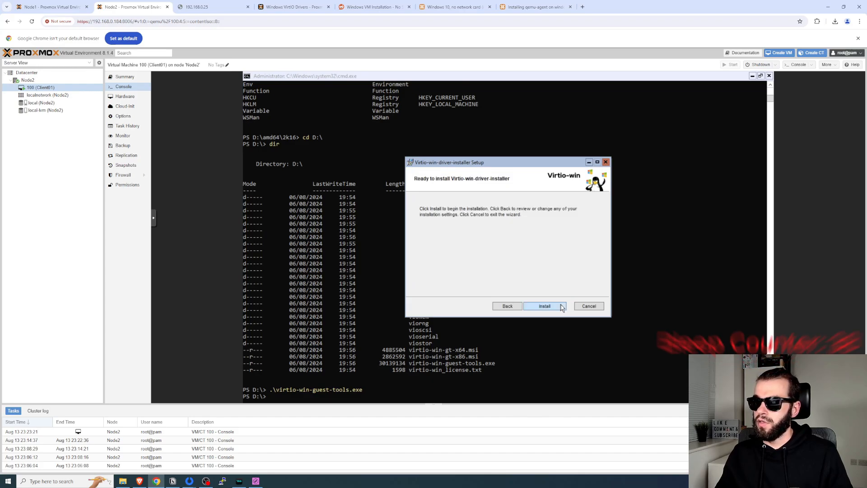
click(561, 307)
click(551, 306)
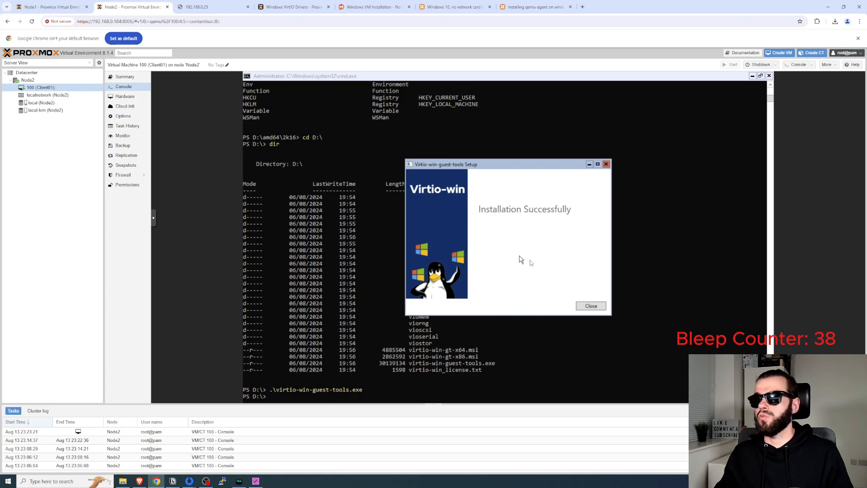
click(589, 305)
text(r)
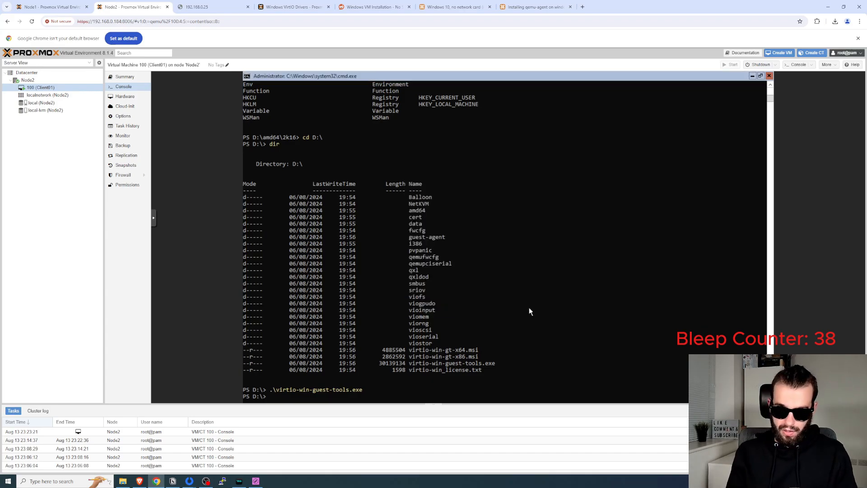
text(ipconfig)
Confirm IP 192.168.0.172 with ipconfig, ping homelabad01 successfully, and launch sconfig.
key(Return)
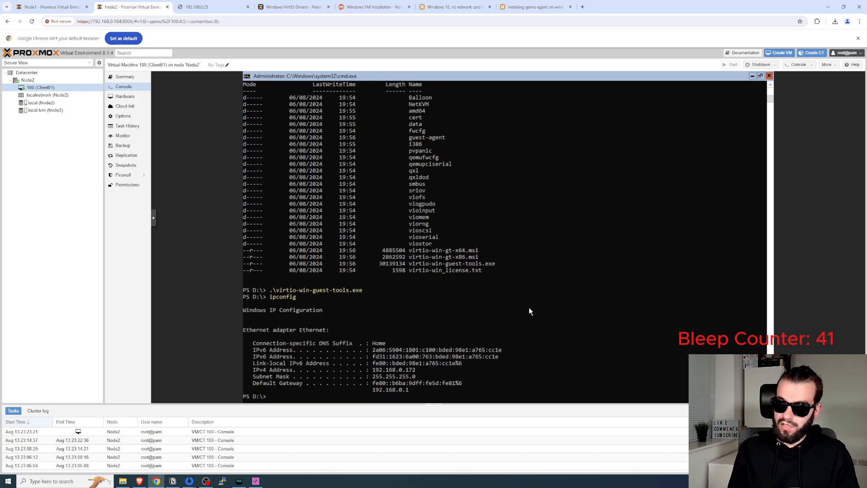
text(sconfi)
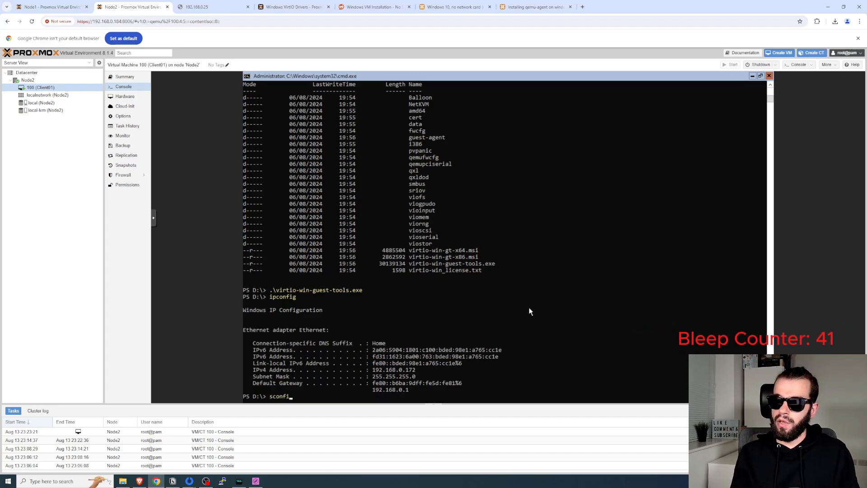
key(Escape)
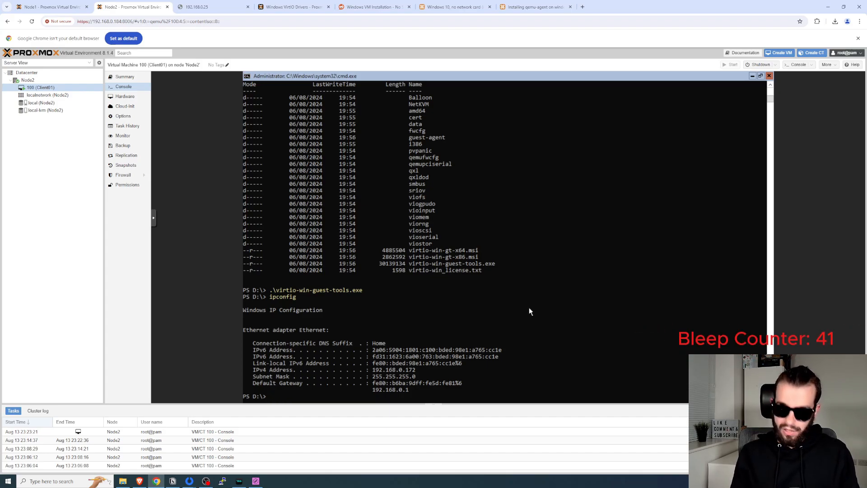
text(ping )
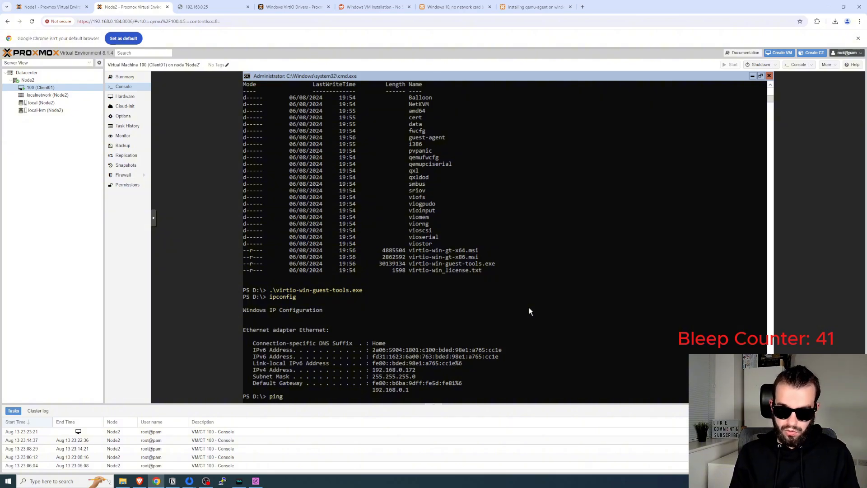
text(homelabad01)
key(Return)
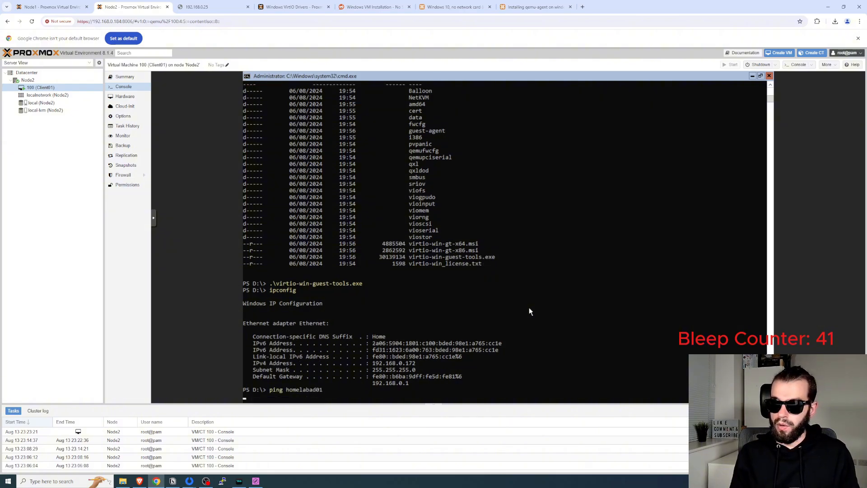
key(ctrl+c)
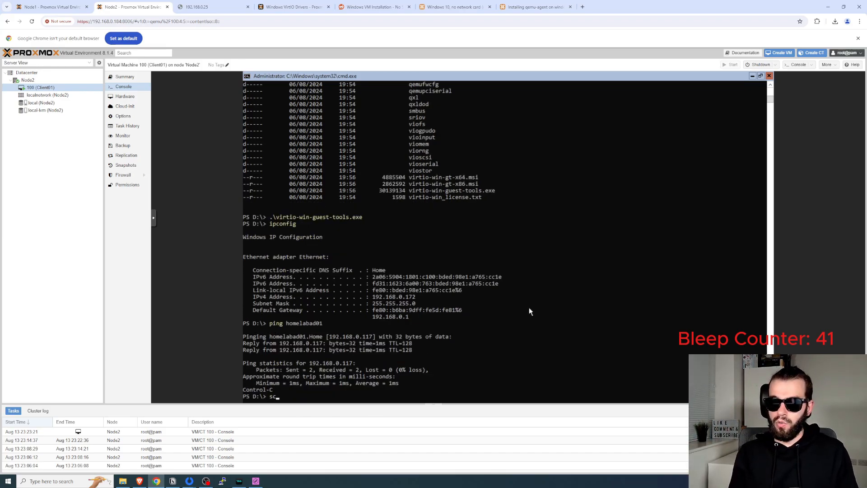
text(sconfig)
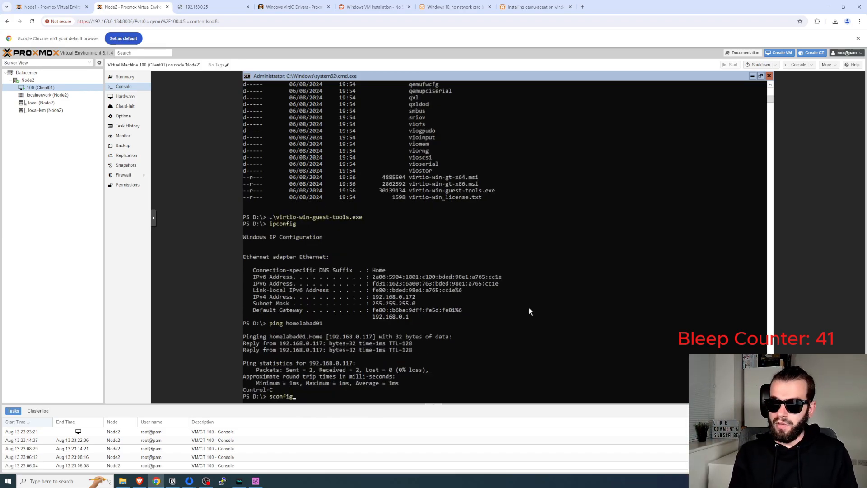
key(Return)
Via sconfig option 1, join domain Botnet with the botnet\administrator account and its password.
text(1)
key(Return)
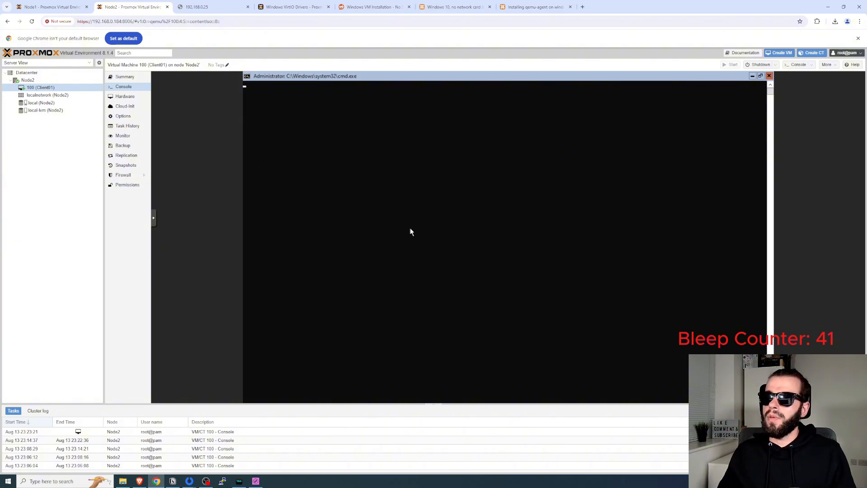
text(D)
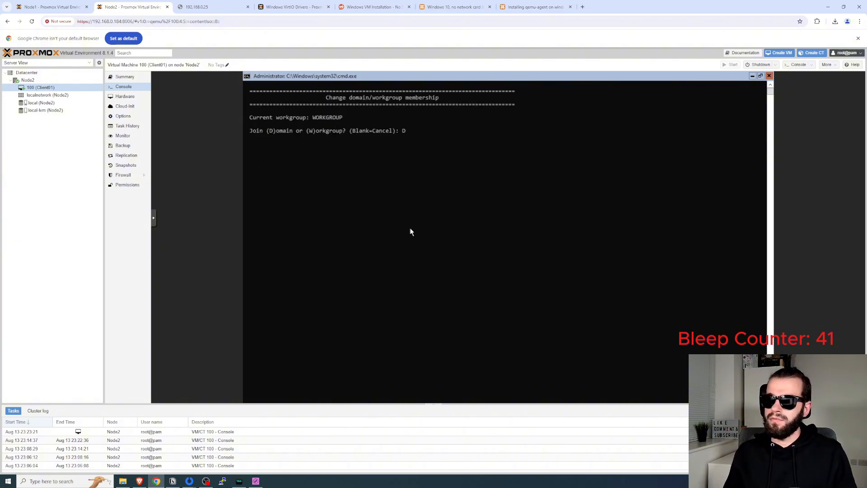
key(Return)
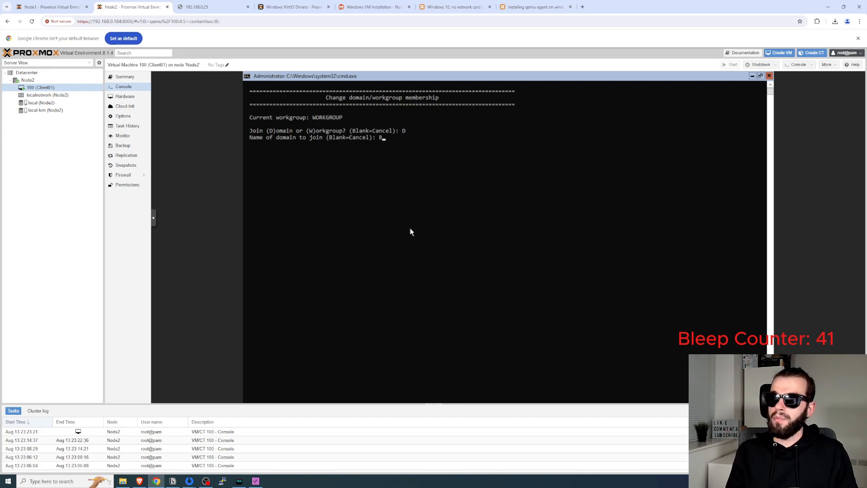
text(Botnet)
key(Return)
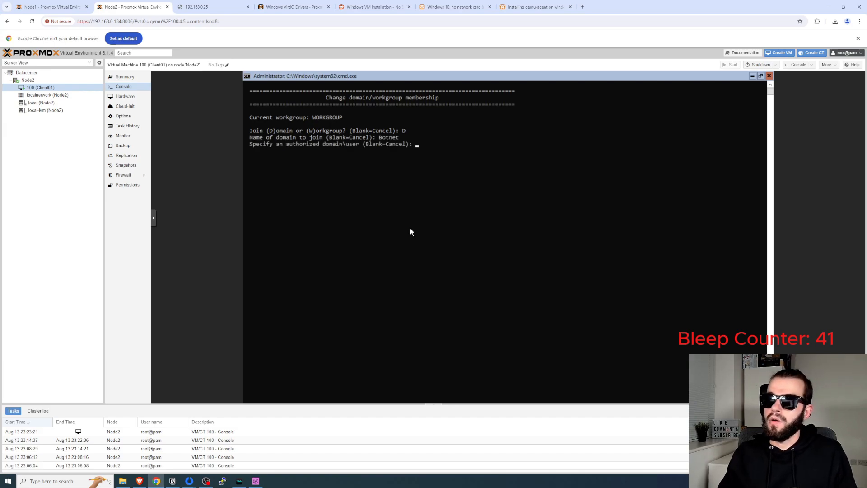
text(botnet\administrator)
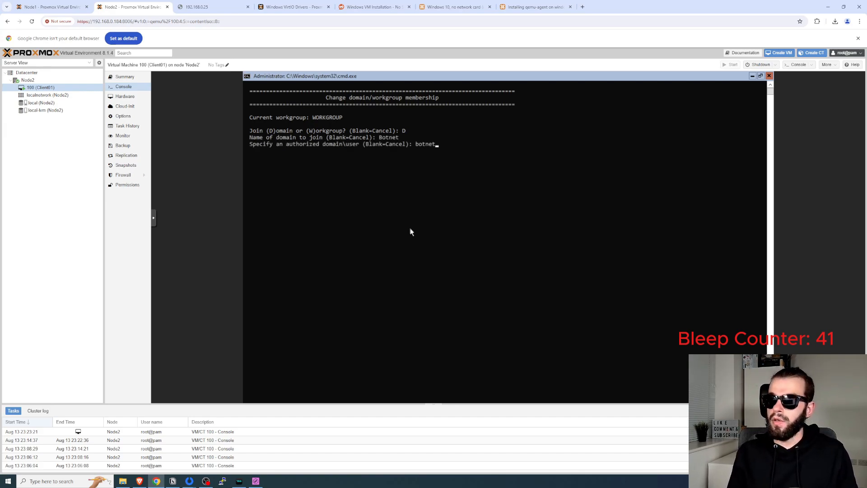
key(Return)
text(**********)
key(Return)
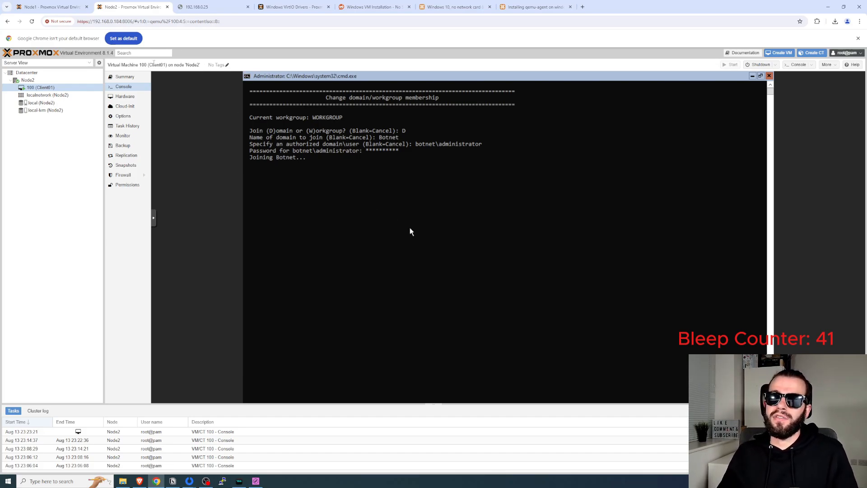
On the domain controller, open AD Users and Computers and confirm Botnet's Computers container is empty.
click(49, 8)
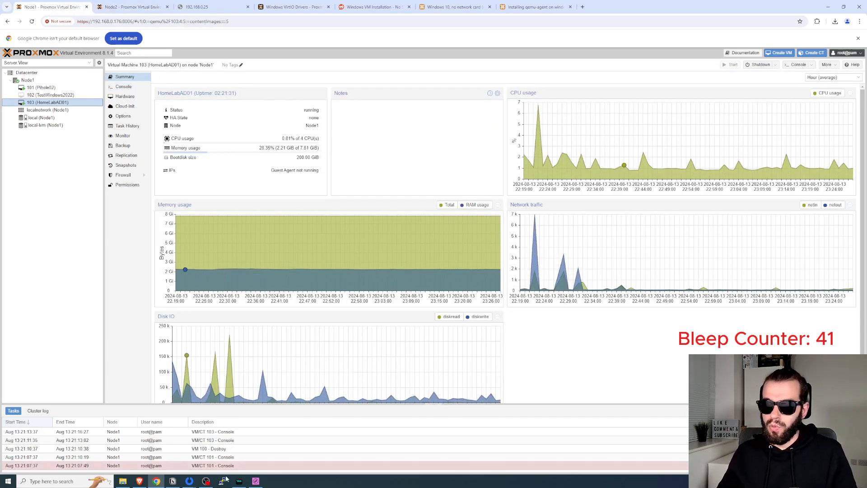
click(223, 481)
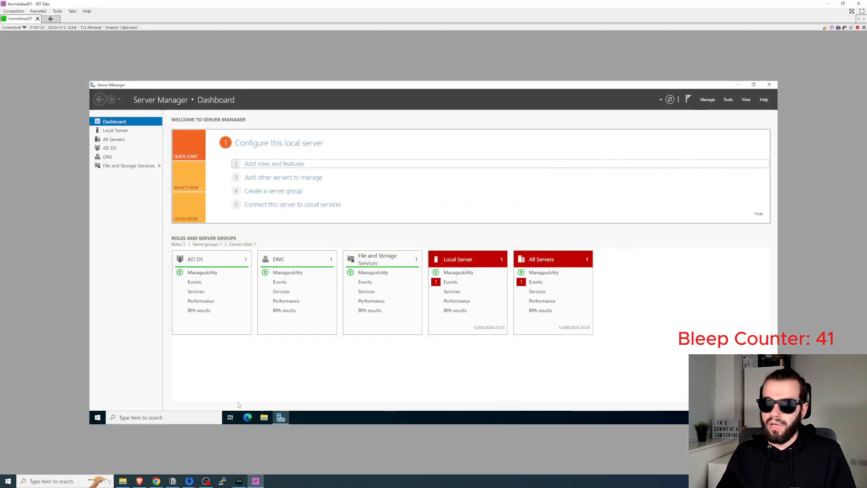
click(99, 417)
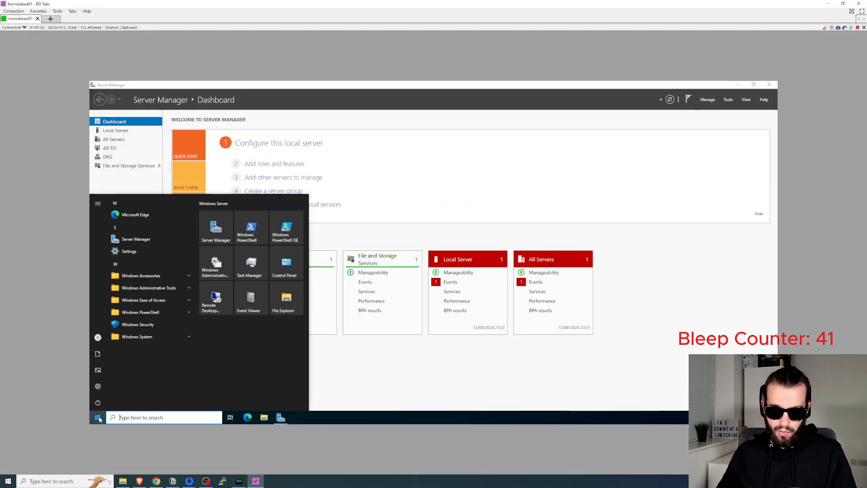
text(users)
key(Return)
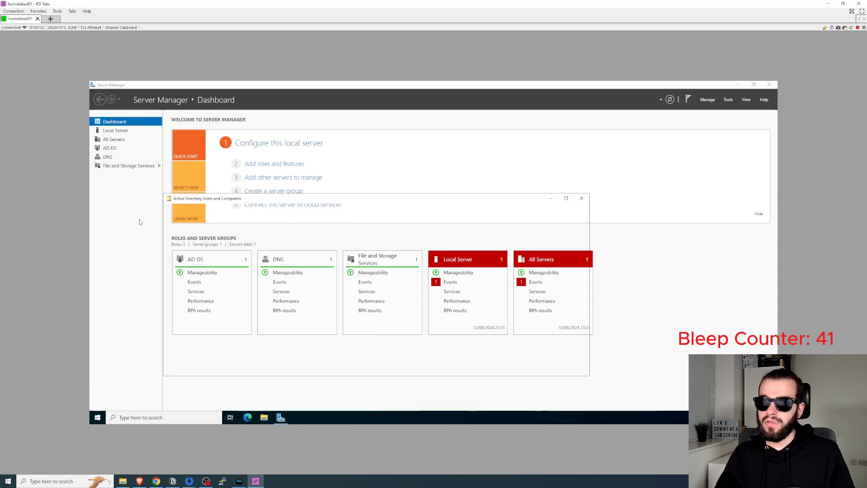
drag(304, 200, 336, 141)
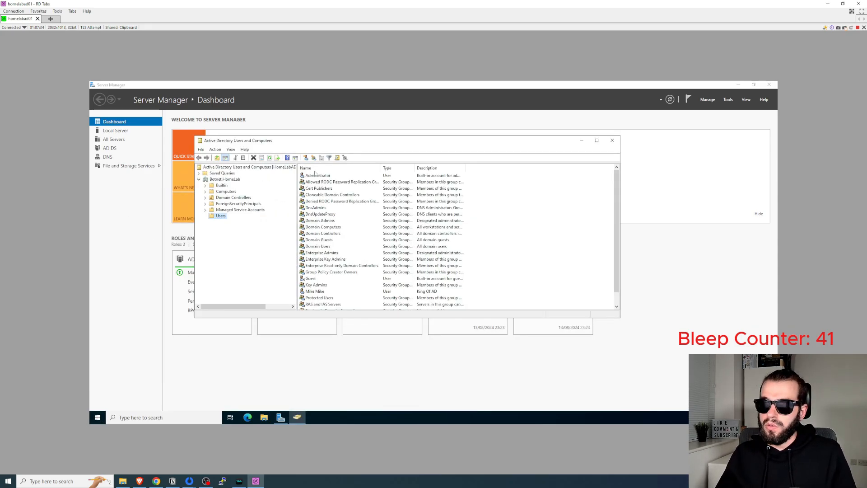
click(224, 192)
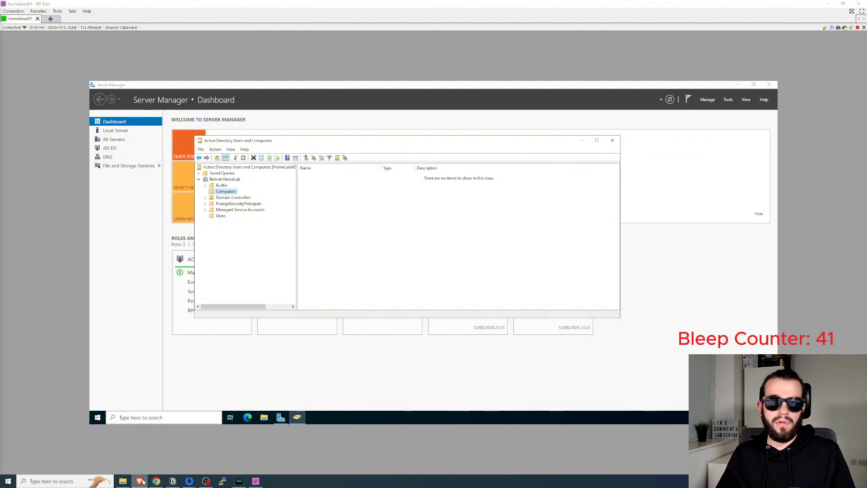
click(156, 480)
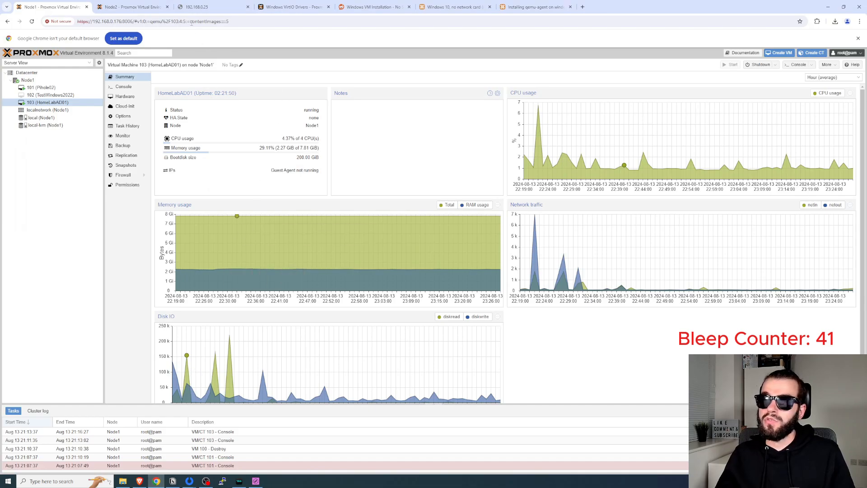
Return to Client01's console on Node2 and dismiss the failed Botnet domain-join error.
click(133, 7)
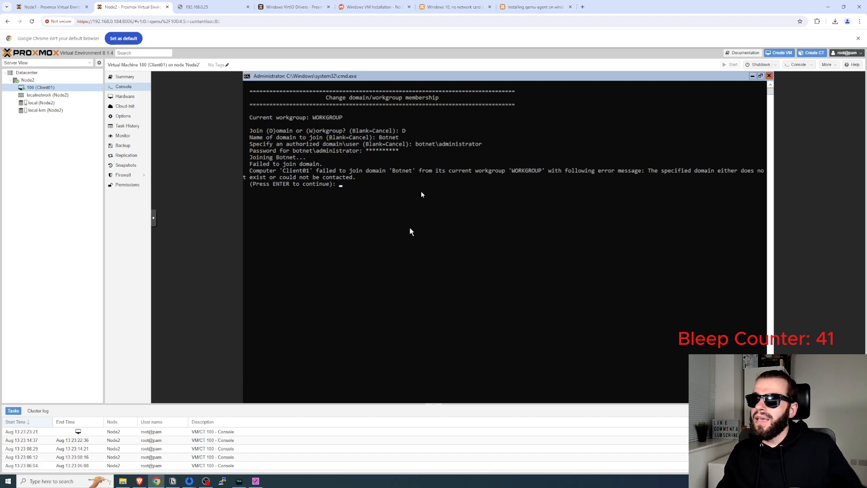
key(Return)
Enable remote desktop on Client01, allowing any client version.
text(7)
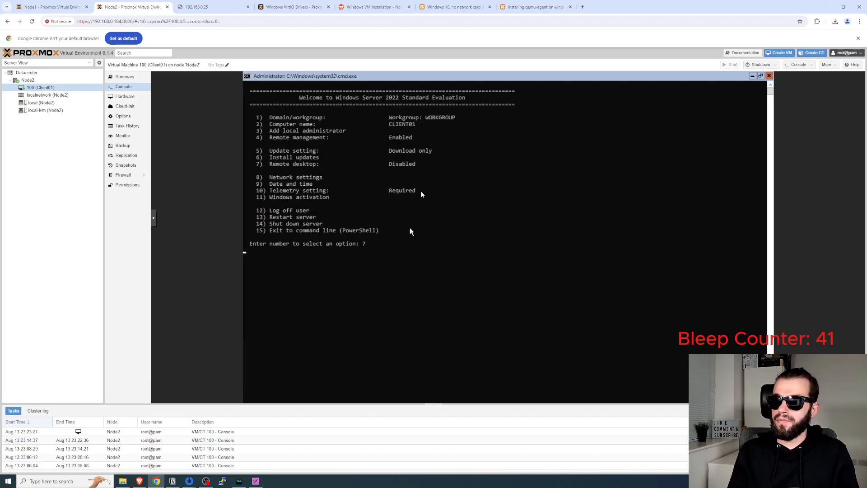
key(Return)
text(E)
key(Return)
text(2)
key(Return)
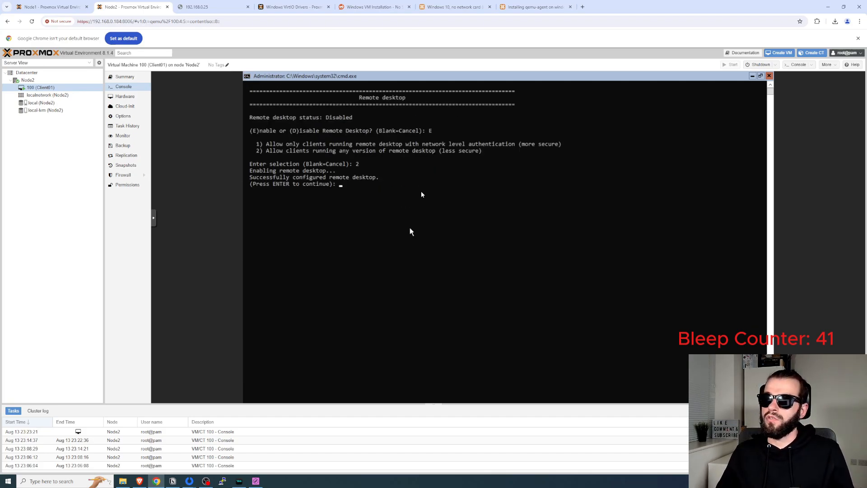
key(Return)
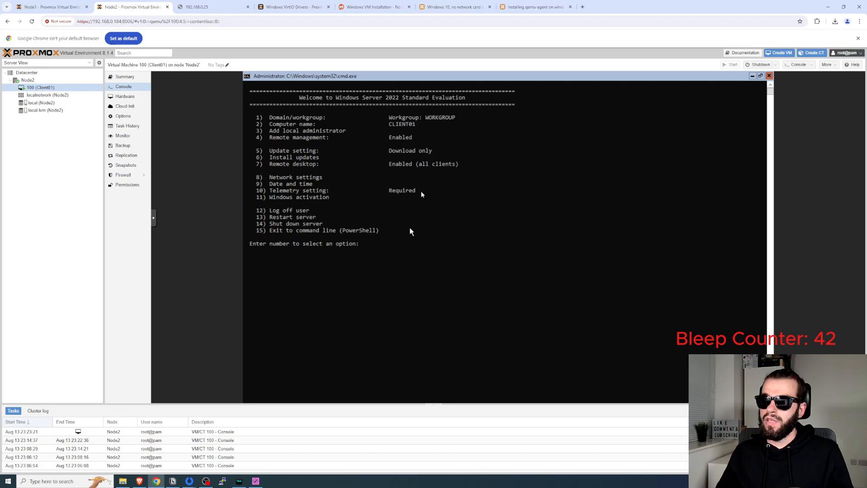
Open the telemetry setting (option 10) and decline to change it.
text(10)
key(Return)
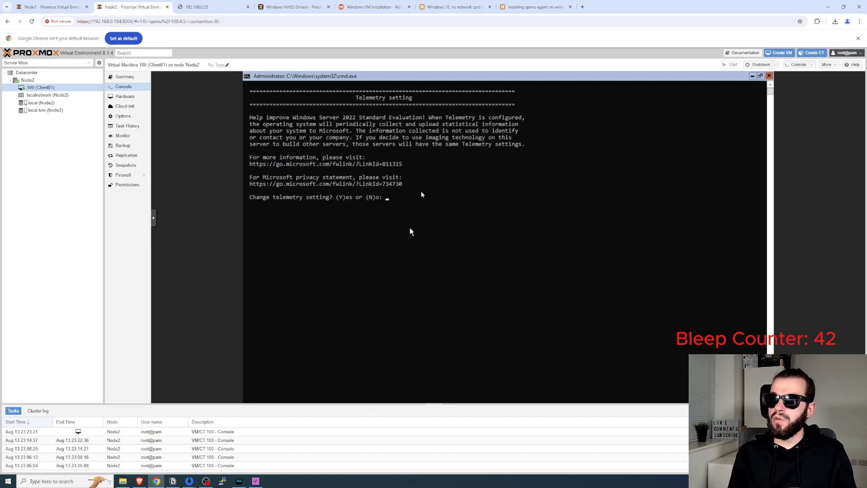
text(no)
key(Return)
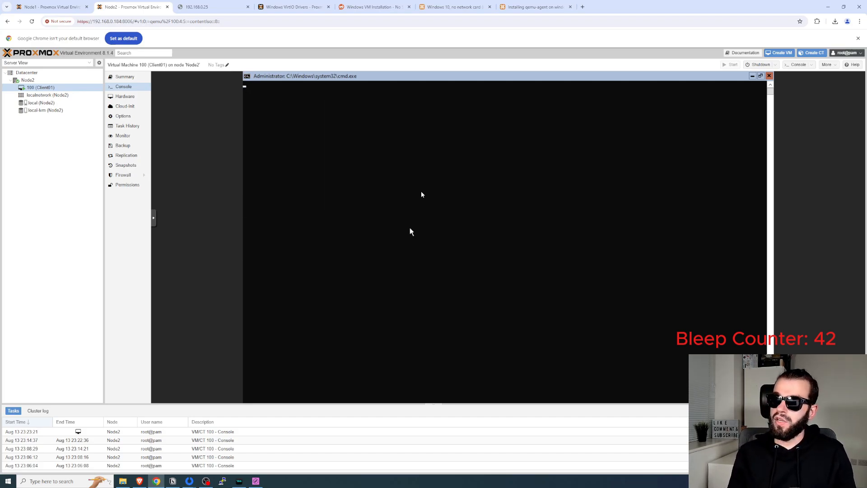
Restart Client01 immediately from PowerShell with shutdown -r -t 0.
text(reboot)
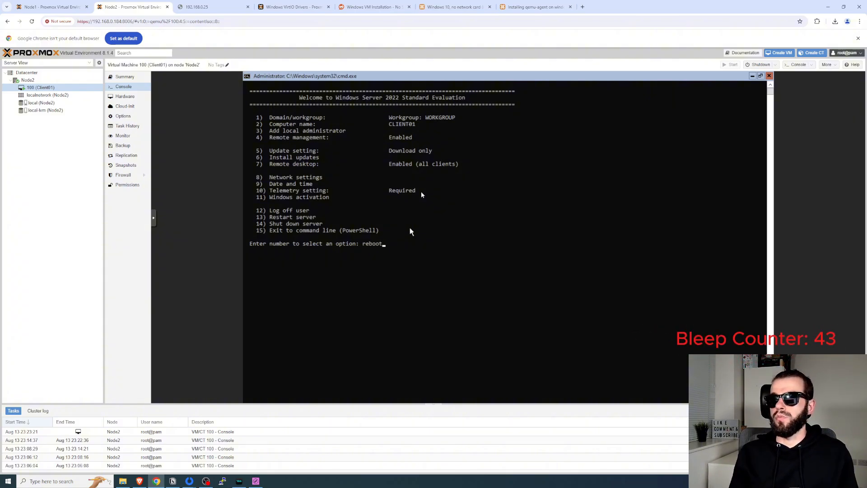
key(Return)
key(ctrl+c)
text(reboot)
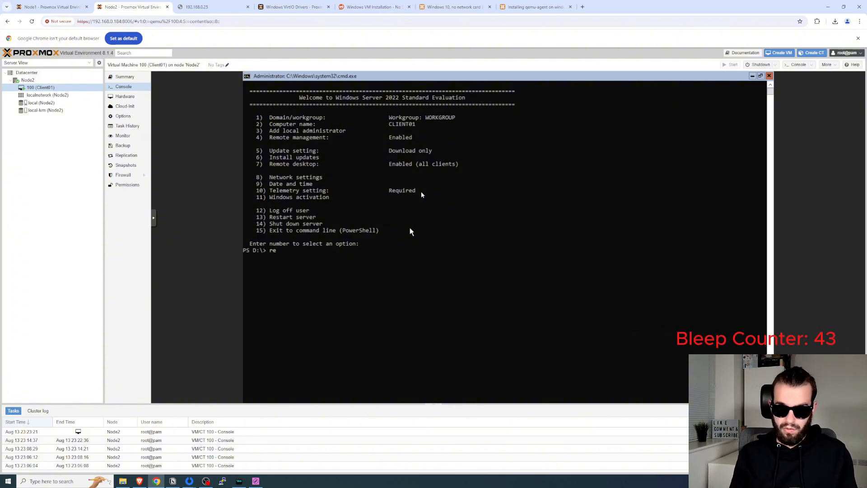
key(Return)
text(shutdown -r)
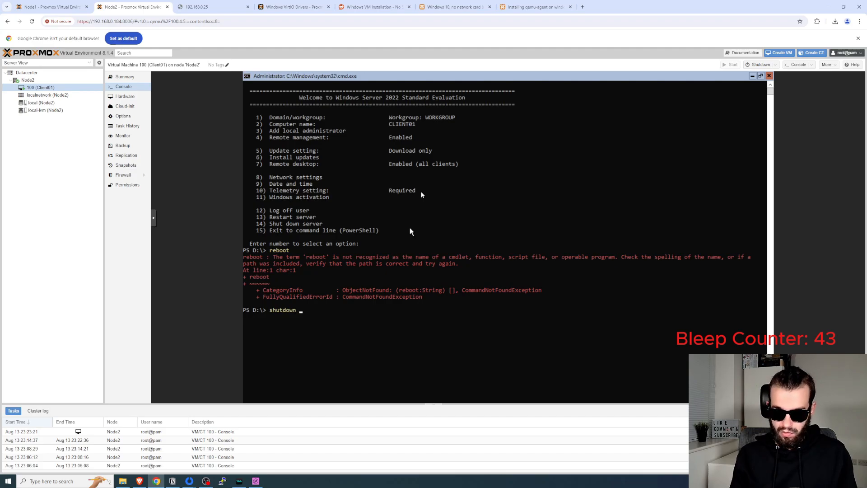
key(Return)
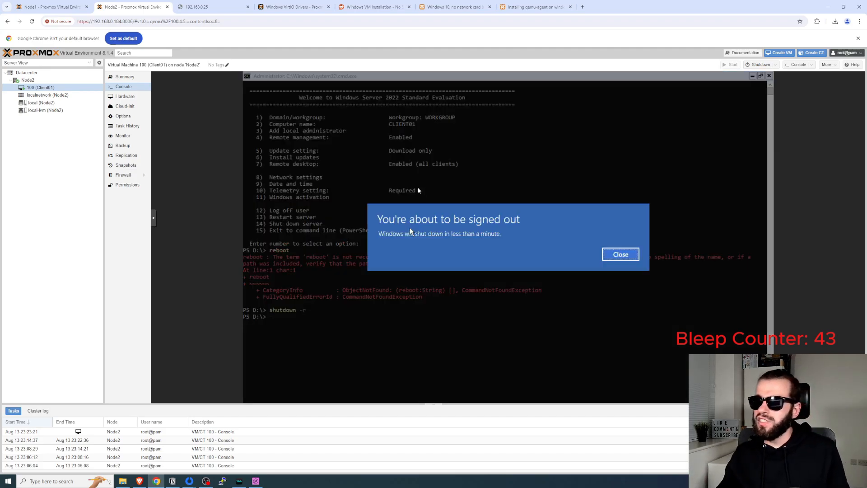
click(620, 254)
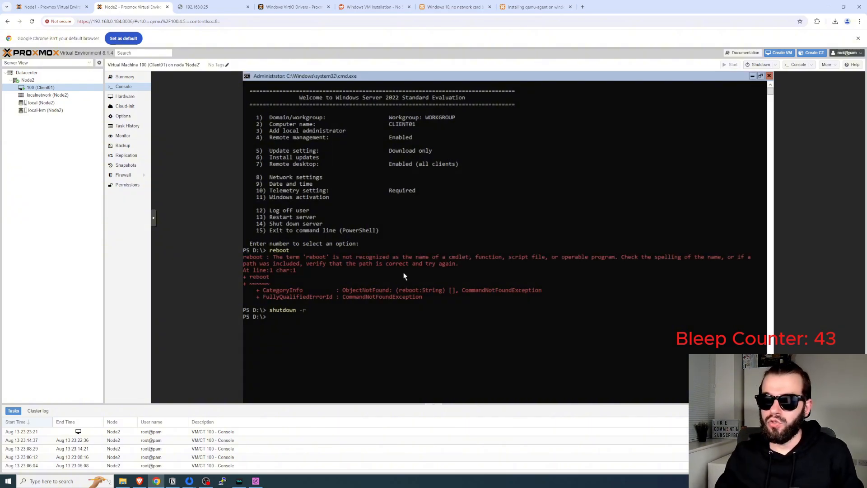
key(Up)
text(-t 0)
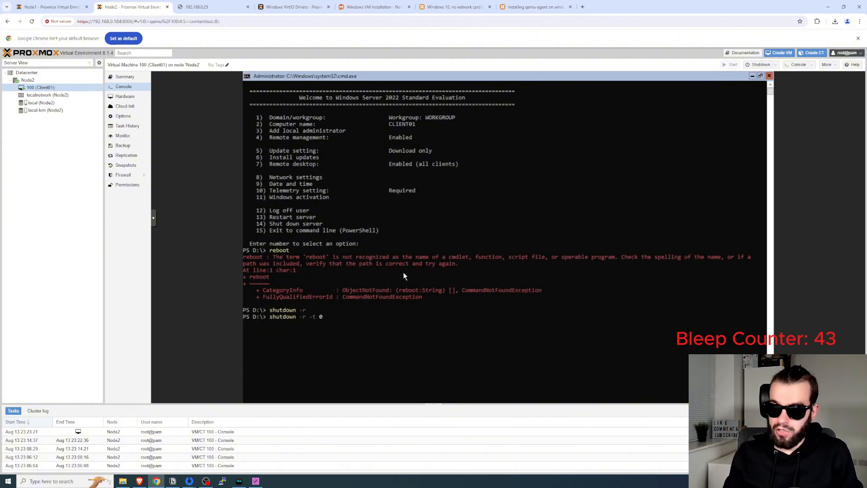
key(Return)
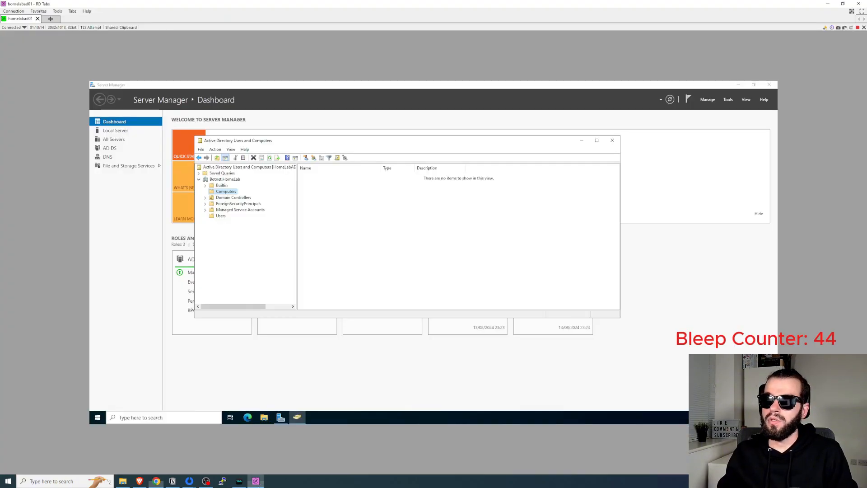
Open a new RD Tabs connection to client01 and accept its certificate warning.
click(50, 19)
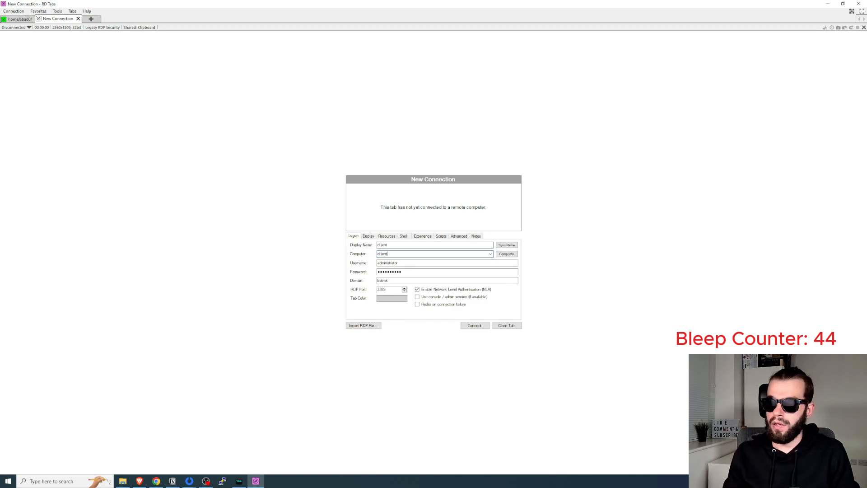
text(01)
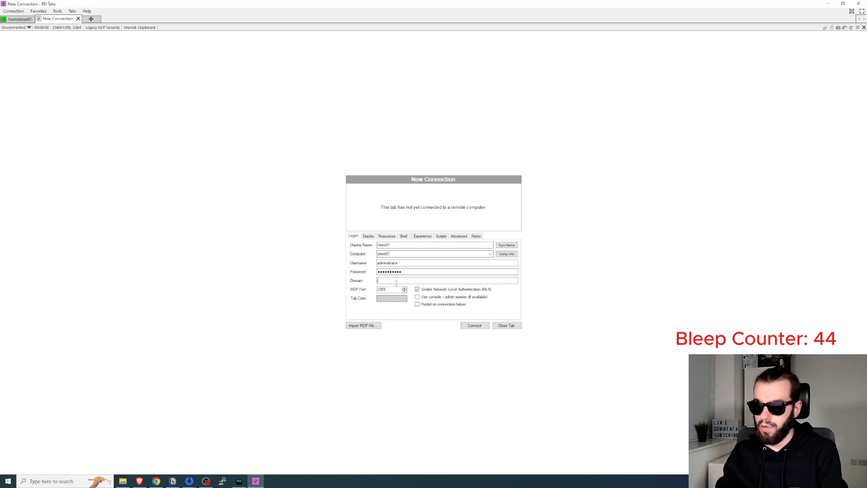
key(Return)
click(455, 305)
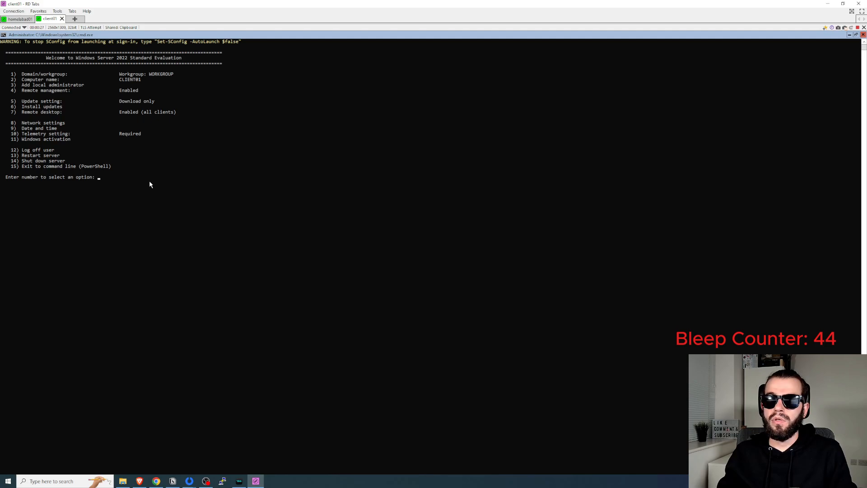
Join Client01 to botnet with domain admin credentials, then copy the resulting contact error.
key(Return)
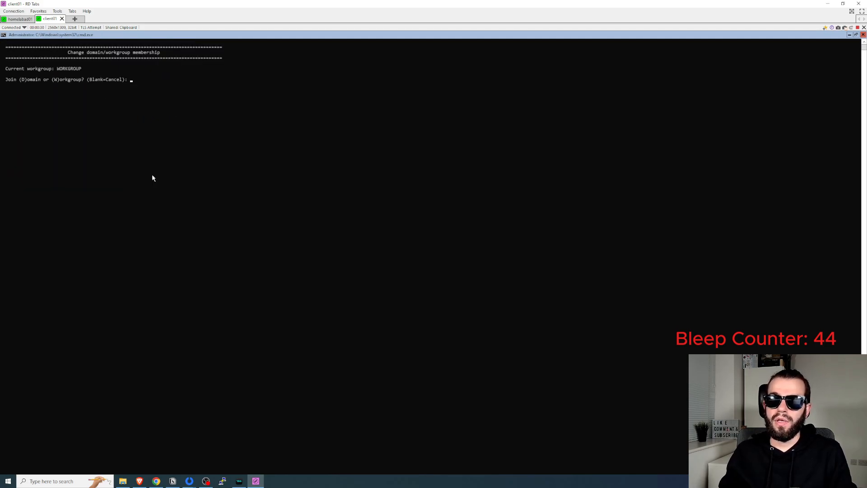
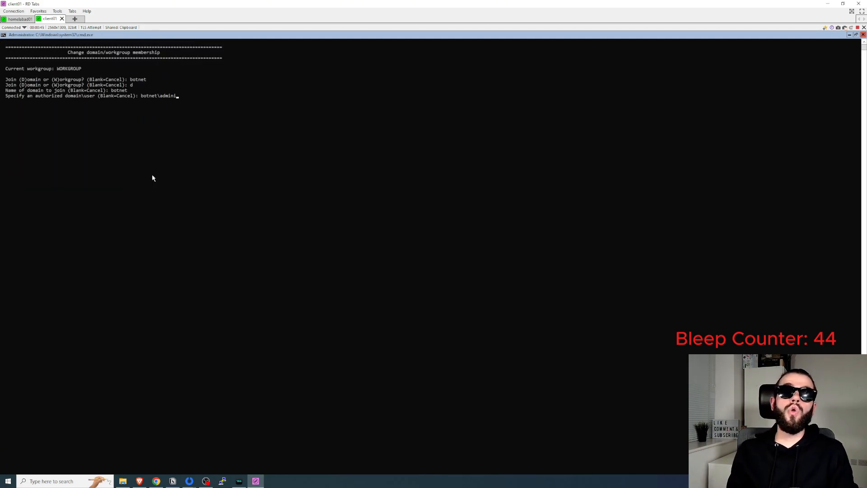
key(BackSpace)
key(BackSpace)
key(BackSpace)
key(BackSpace)
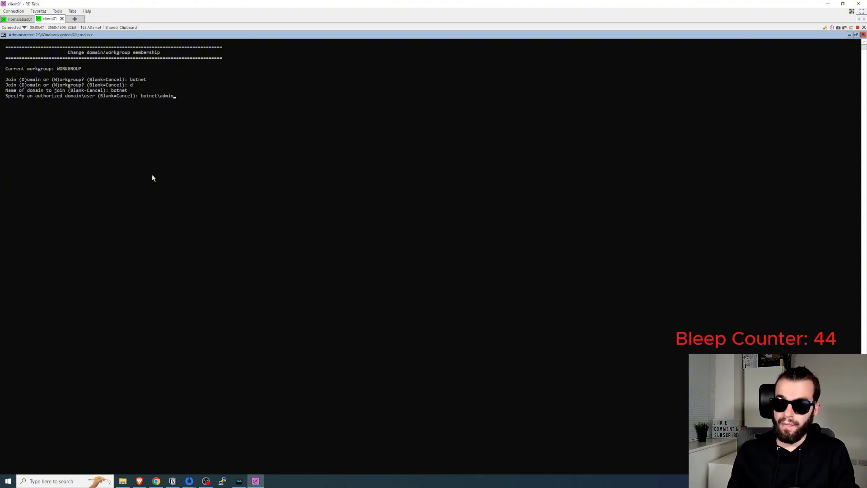
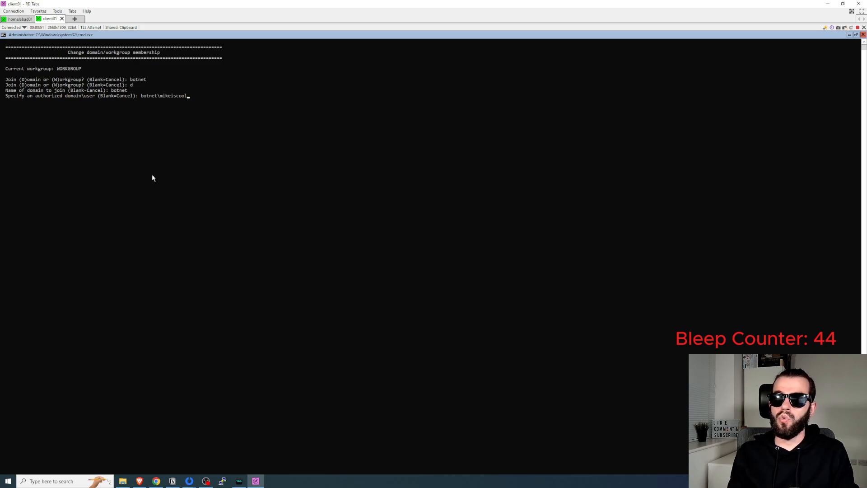
key(Return)
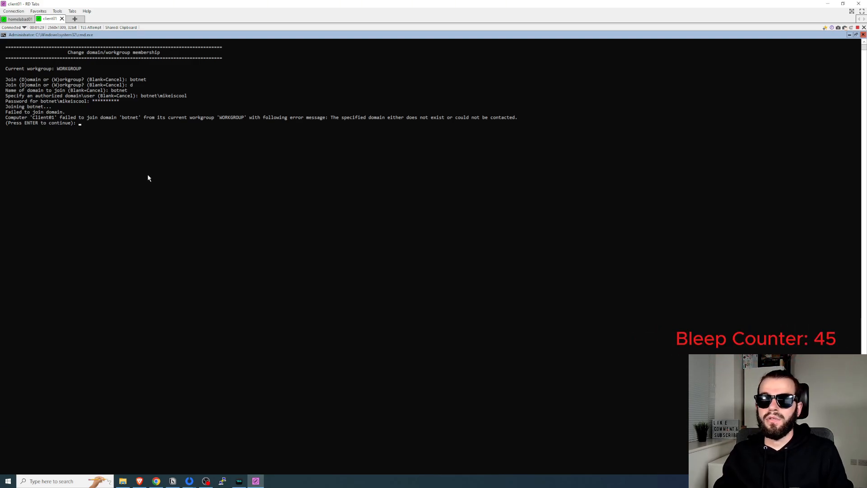
drag(1, 119, 557, 129)
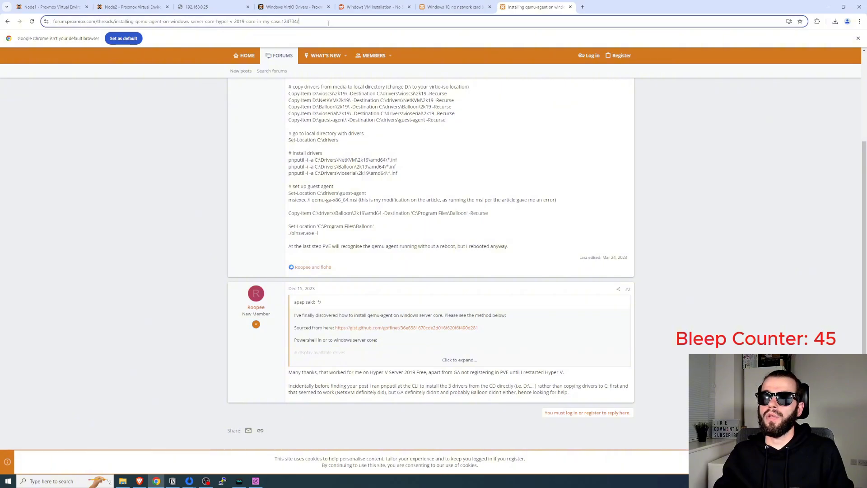
click(329, 23)
Google the pasted join error with 'Client01' removed, then return to the client01 session.
key(ctrl+v)
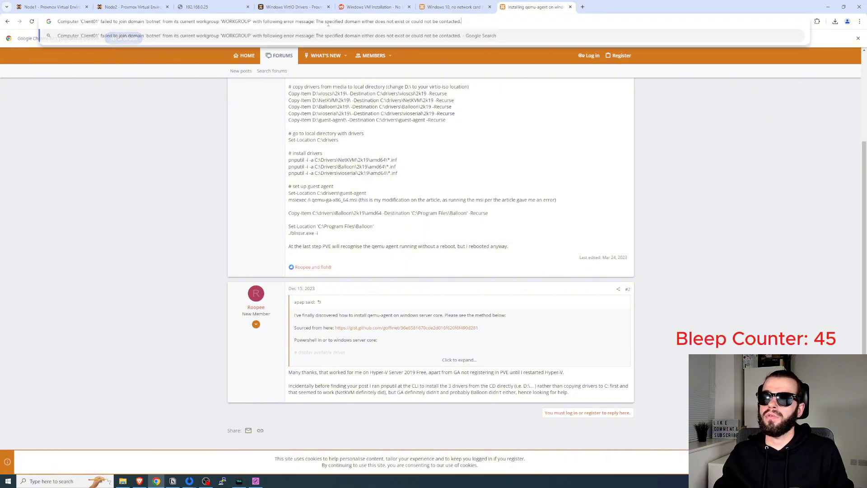
double_click(87, 22)
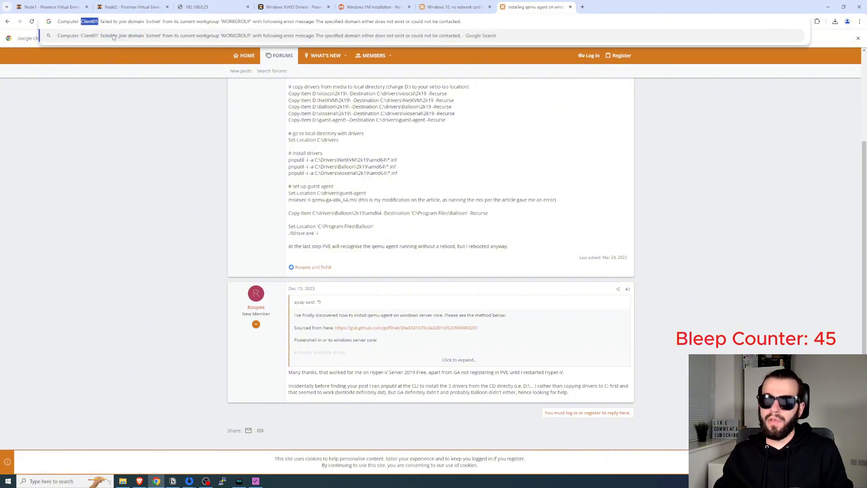
key(BackSpace)
key(Return)
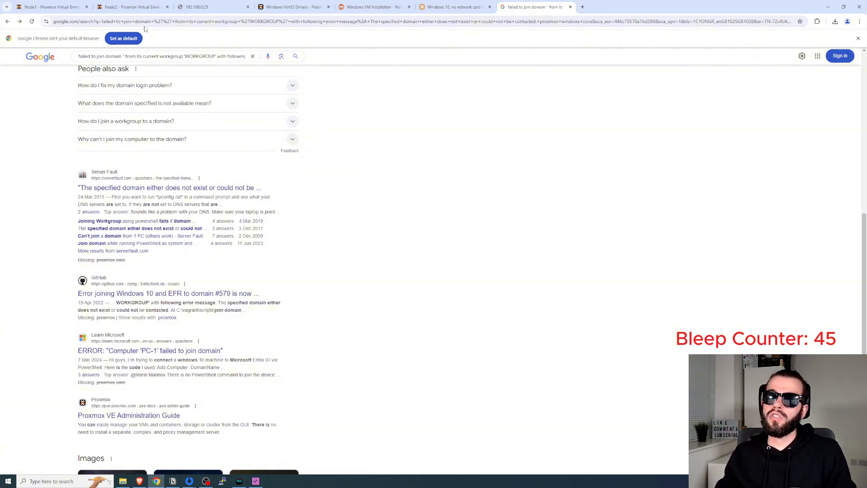
click(131, 7)
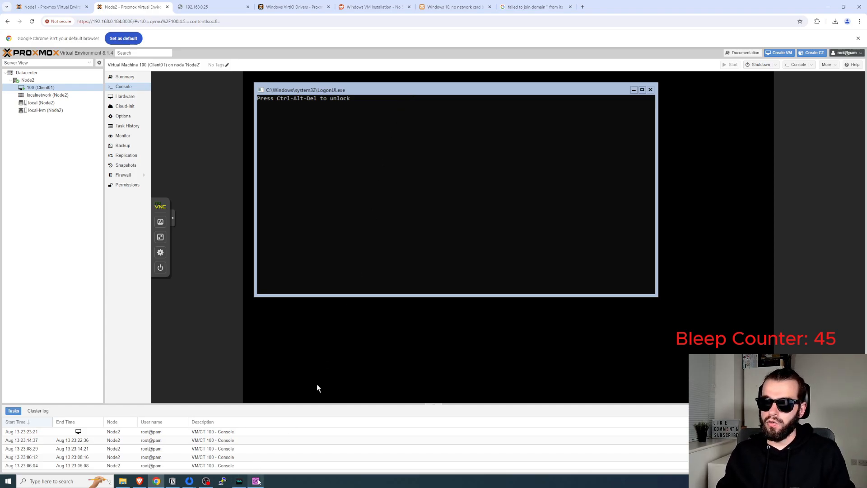
click(255, 481)
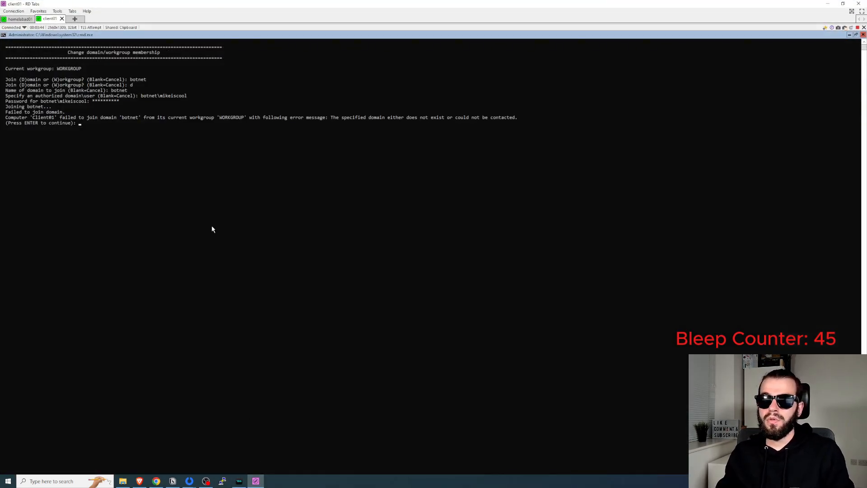
Relaunch sconfig on Client01 and open its network settings (option 8).
key(ctrl+c)
key(ctrl+c)
key(ctrl+c)
key(ctrl+c)
text(sconf)
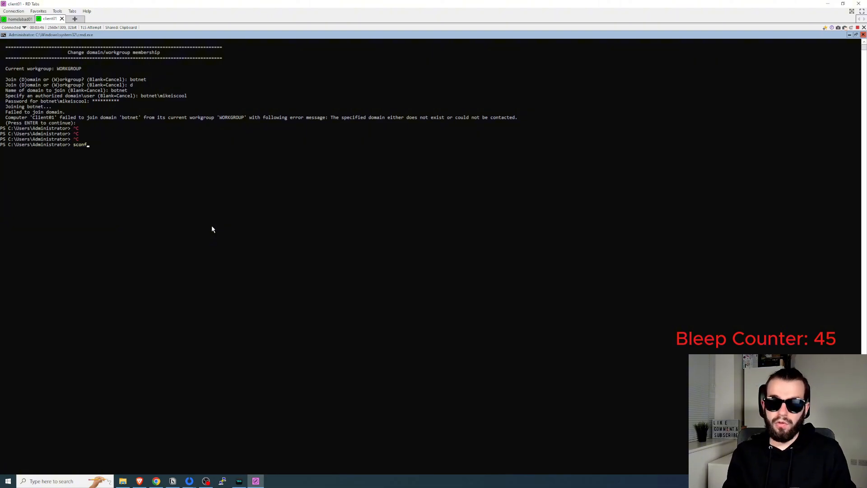
text(ig)
key(Return)
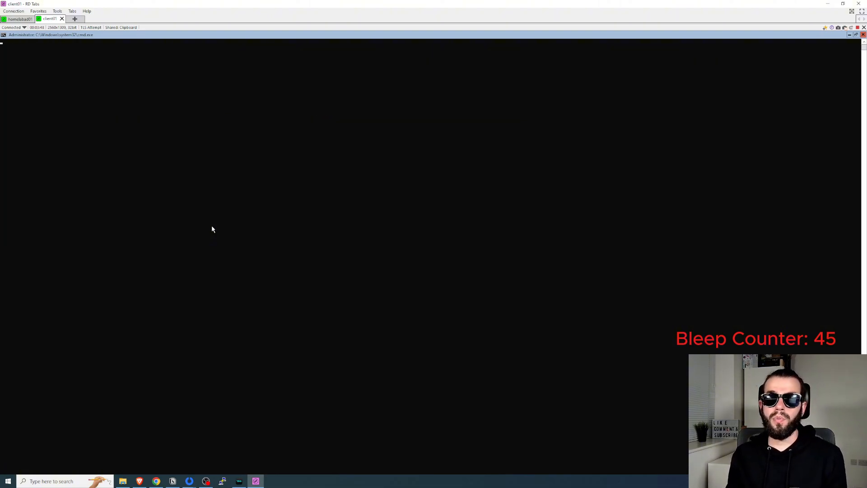
text(8)
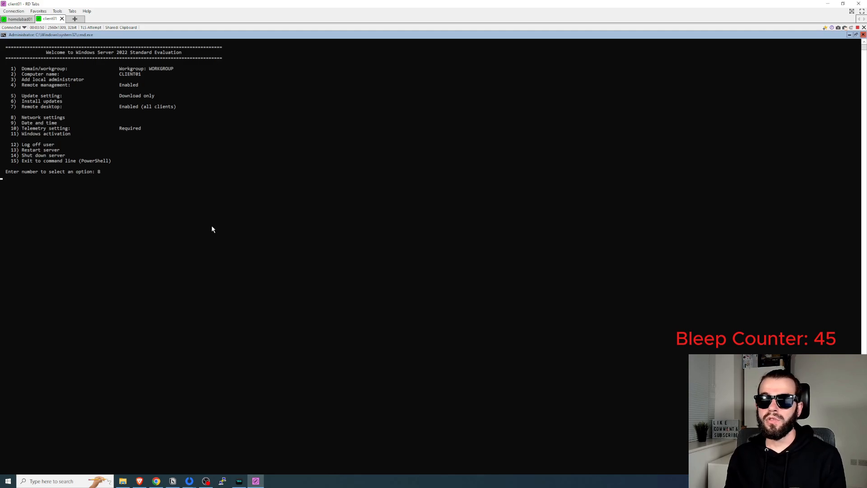
key(Return)
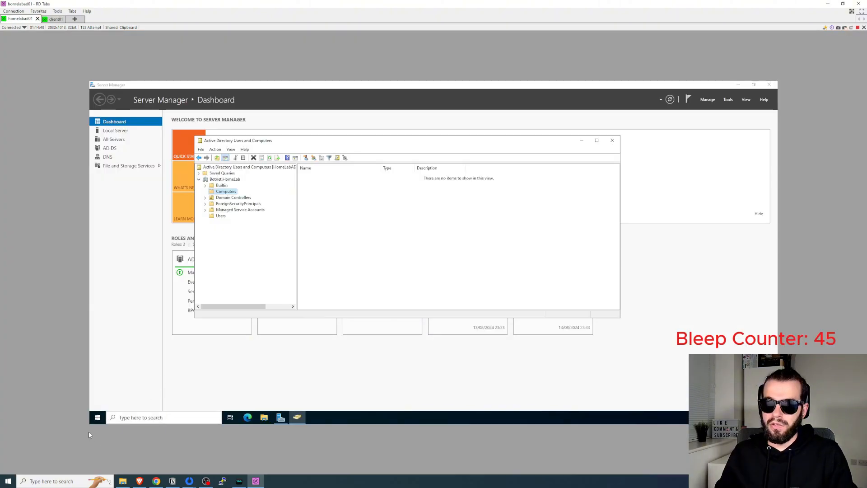
Check the domain controller's IP configuration from a command prompt.
click(97, 417)
text(cmd)
key(Return)
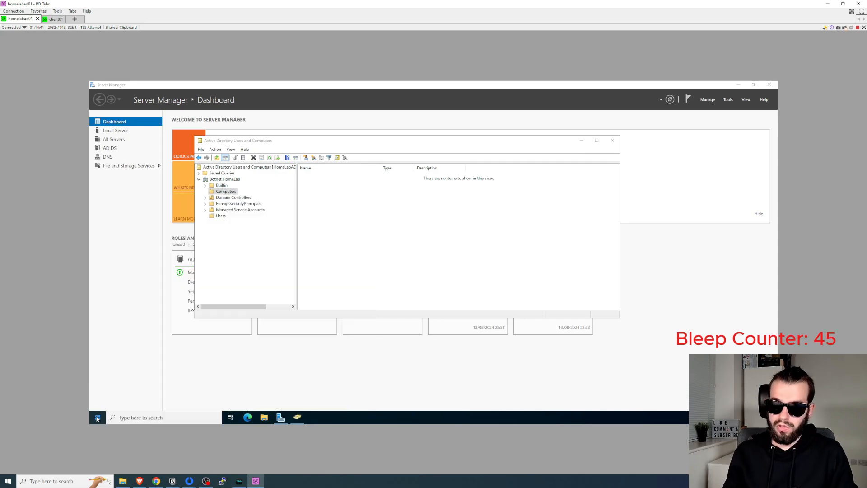
text(h)
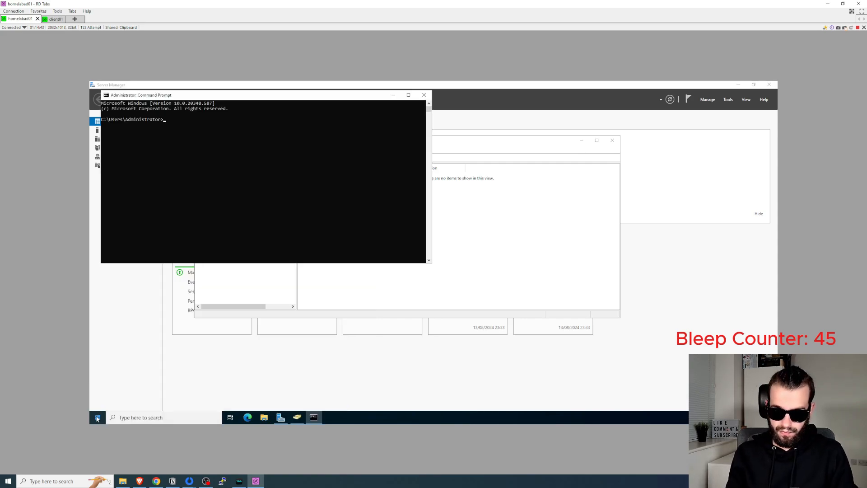
text(pconfig)
key(Return)
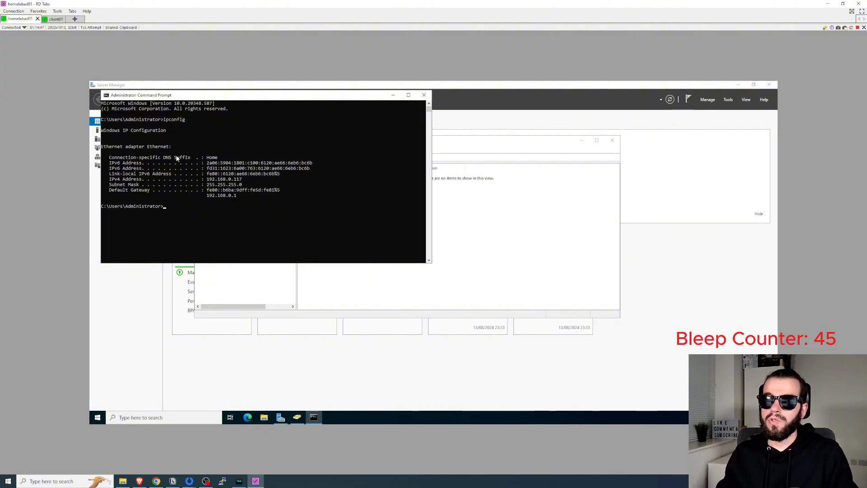
Set Client01's preferred DNS to 192.168.0.117 and retry the Botnet domain join.
click(55, 18)
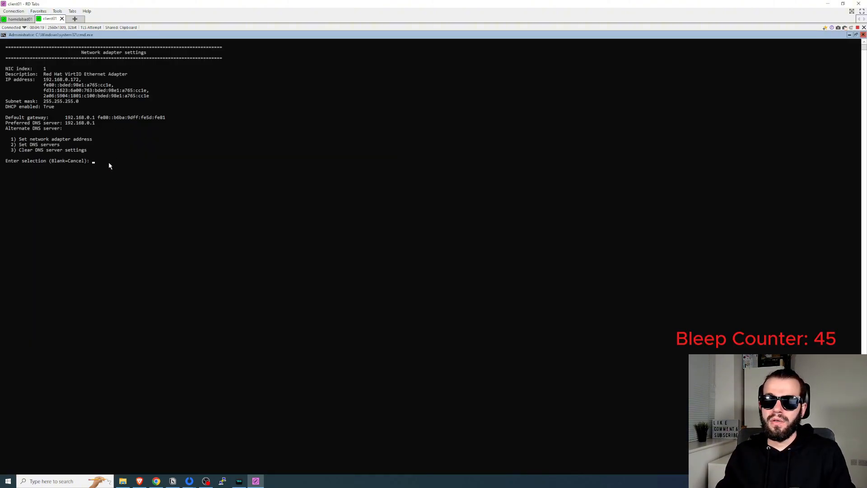
text(2)
key(Return)
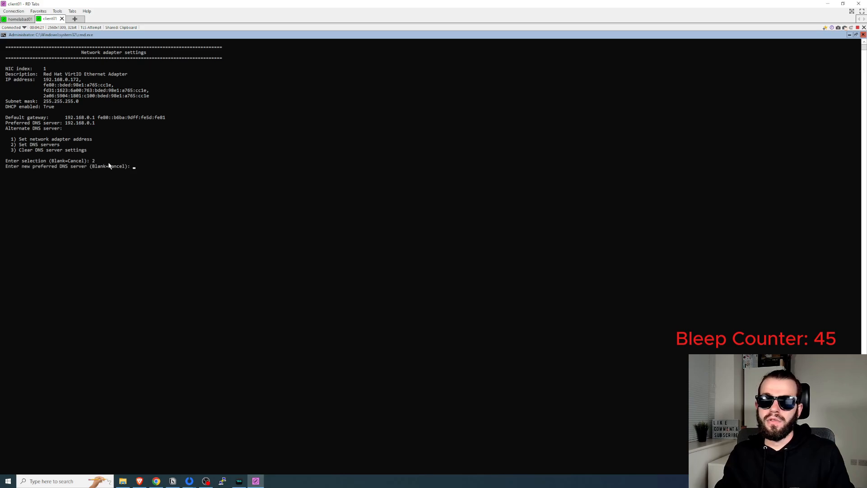
text(192)
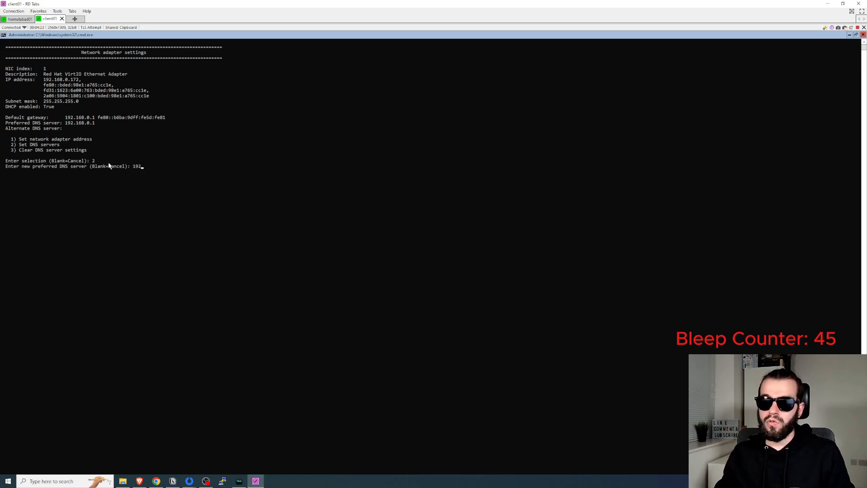
text(.168.0.)
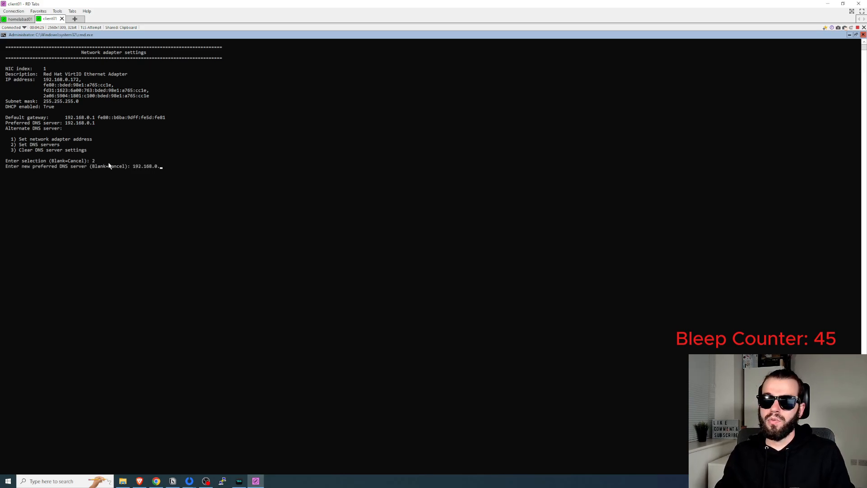
text(117)
key(Return)
key(Return)
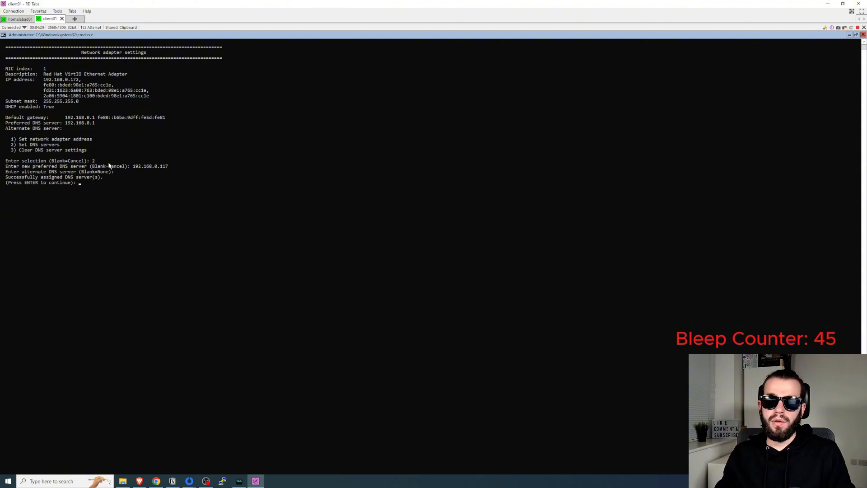
key(Return)
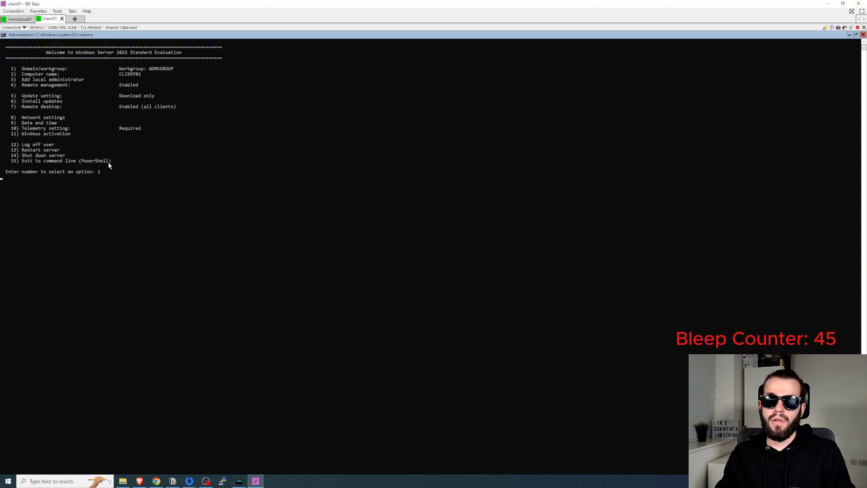
key(Return)
text(D)
key(Return)
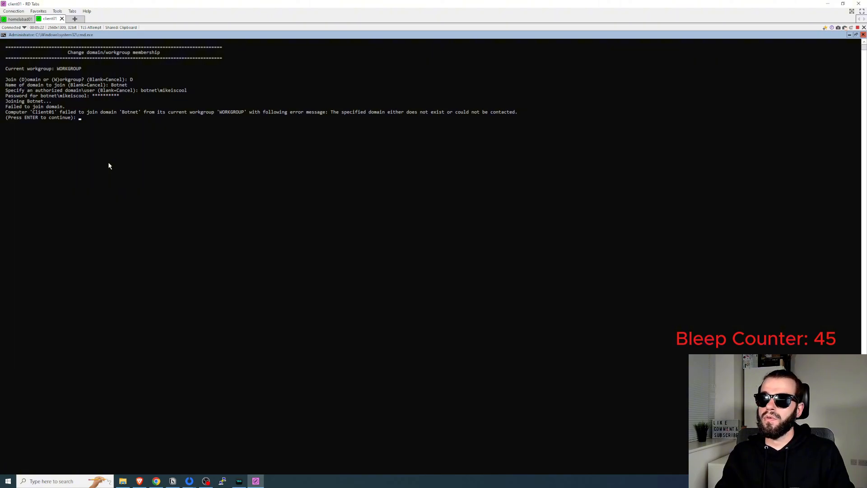
Dismiss the failed join and replace the Chrome query with a search on the join failure.
key(Return)
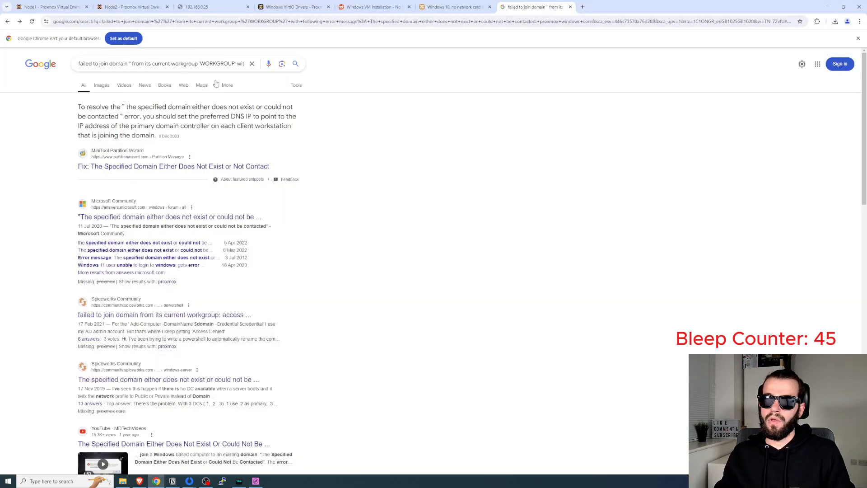
click(195, 64)
key(ctrl+a)
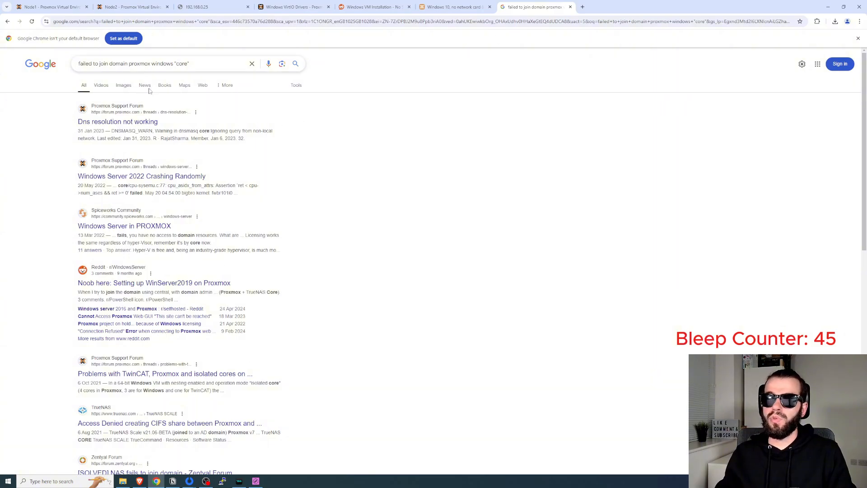
Ping homelabad01 from Client01's PowerShell, then return to the search results.
click(256, 480)
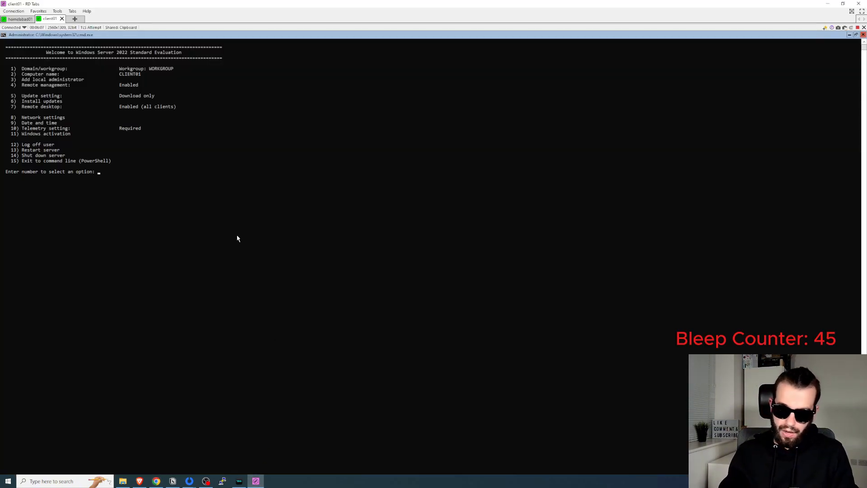
key(ctrl+c)
key(ctrl+c)
text(ping homelabad01)
key(Return)
key(ctrl+c)
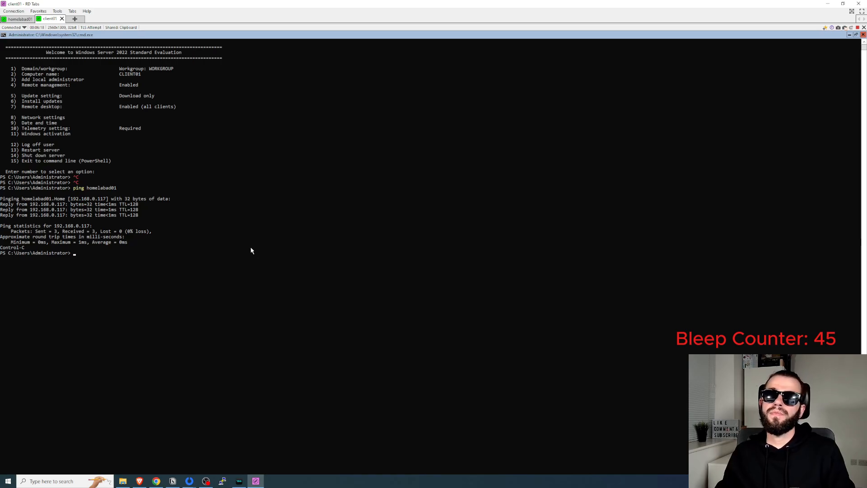
click(157, 480)
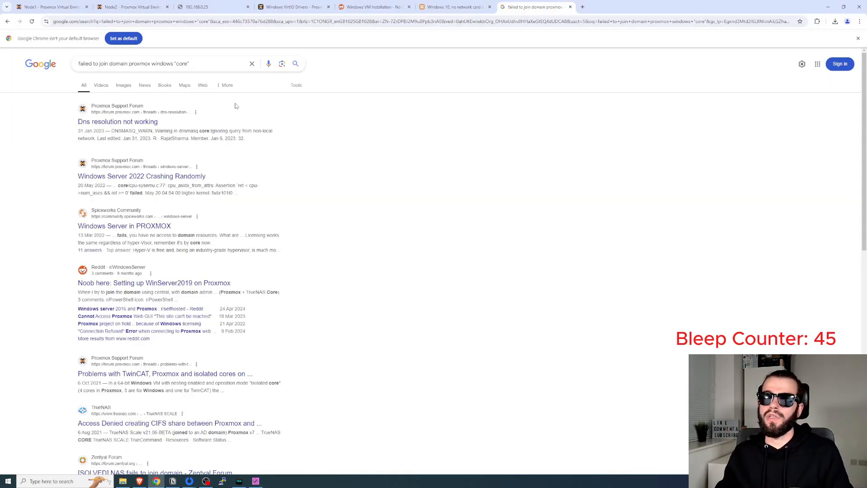
Read the Add-Computer examples on Microsoft Learn, then go back to the results.
click(563, 21)
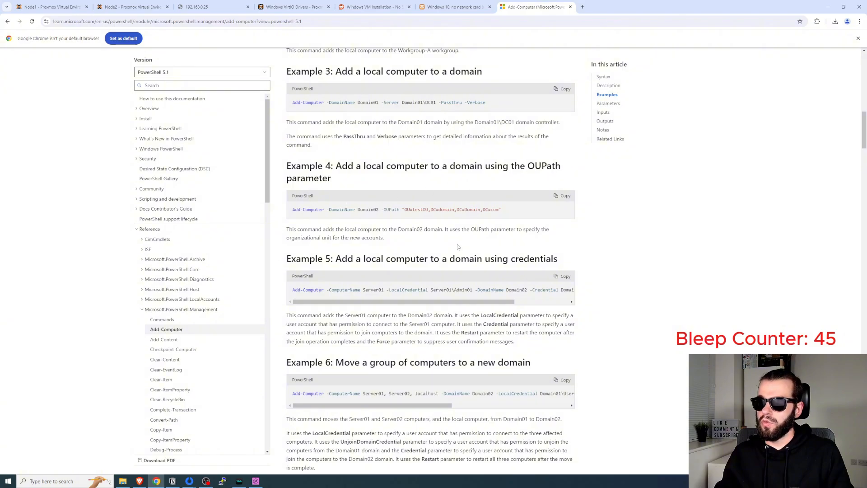
scroll(459, 246, down, 2)
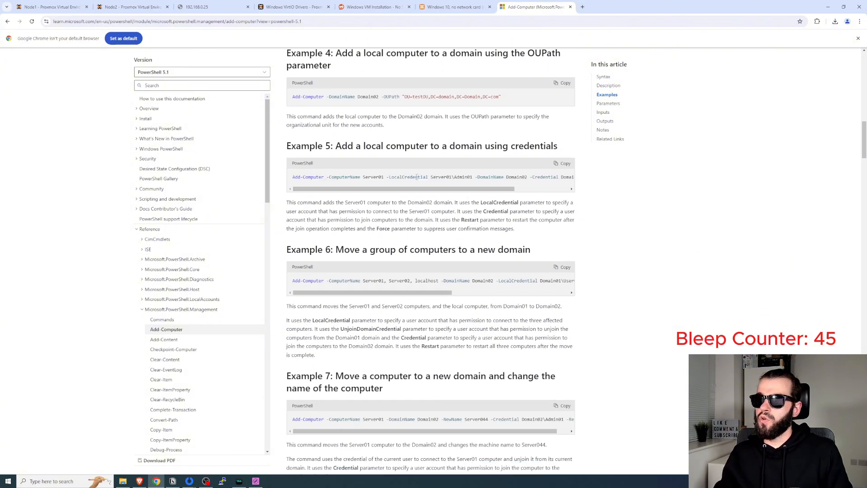
scroll(415, 175, up, 6)
key(alt+Left)
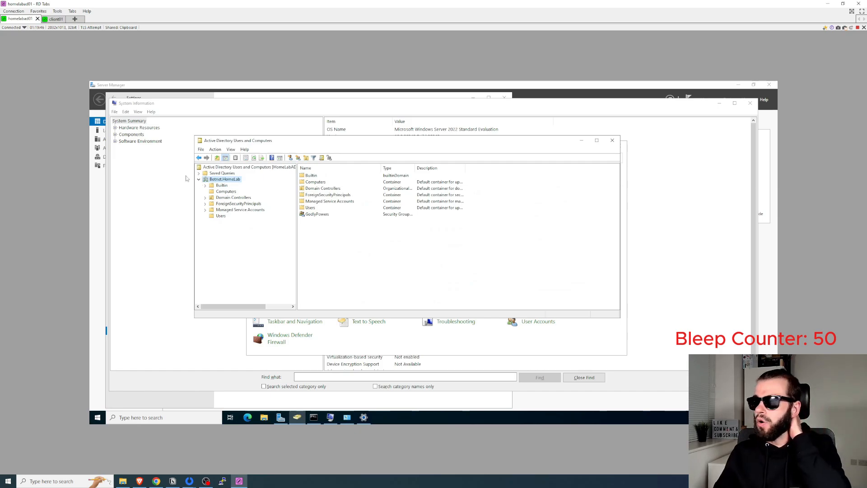
Switch to client01, run sconfig, and open the domain/workgroup membership option.
click(55, 19)
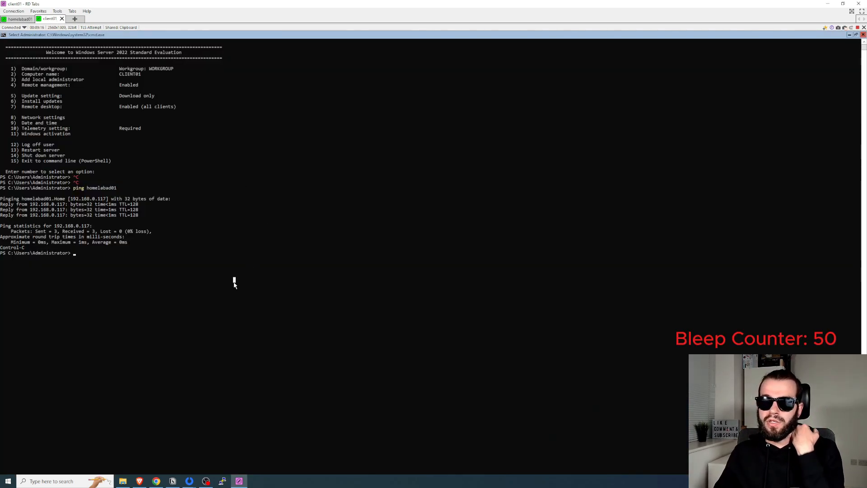
key(Return)
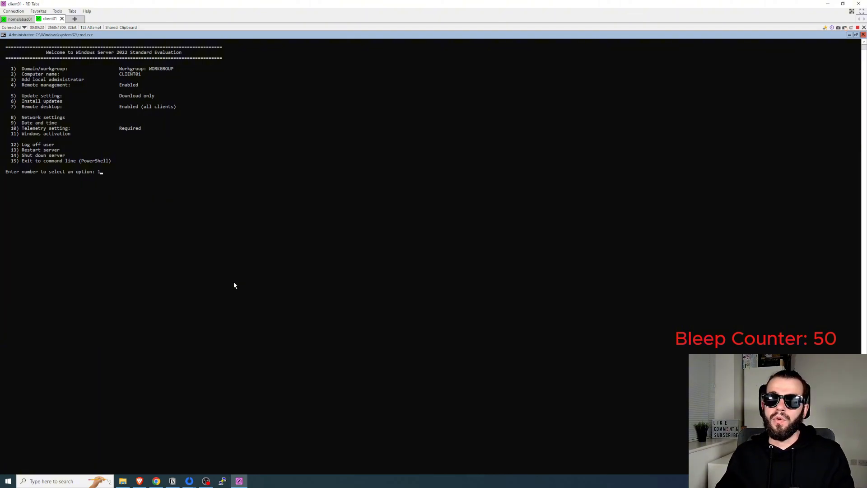
text(1)
key(Return)
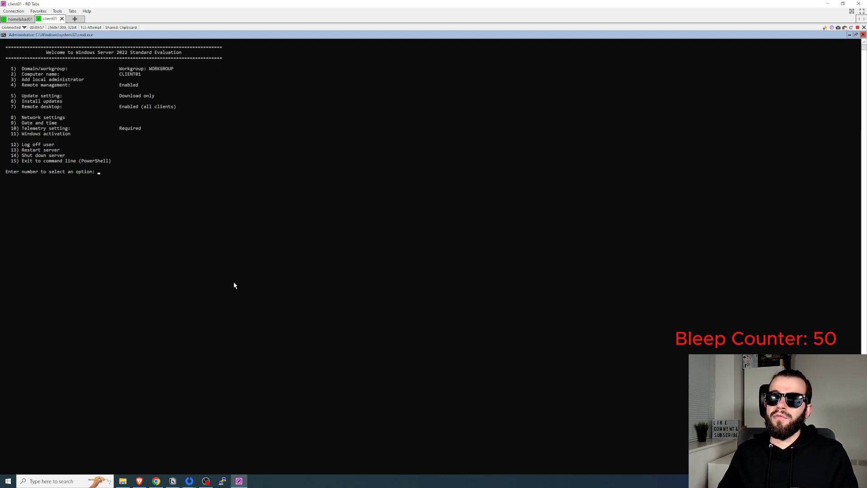
click(151, 177)
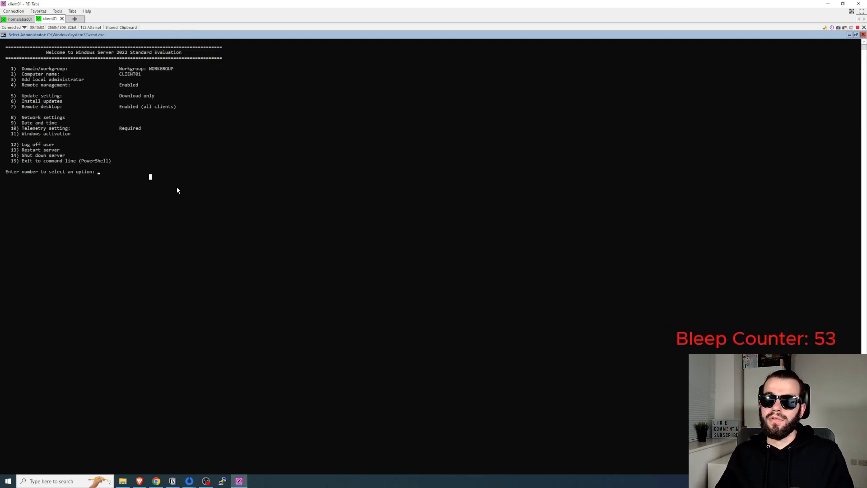
Dismiss the remote connection options and read through the web answer.
click(14, 12)
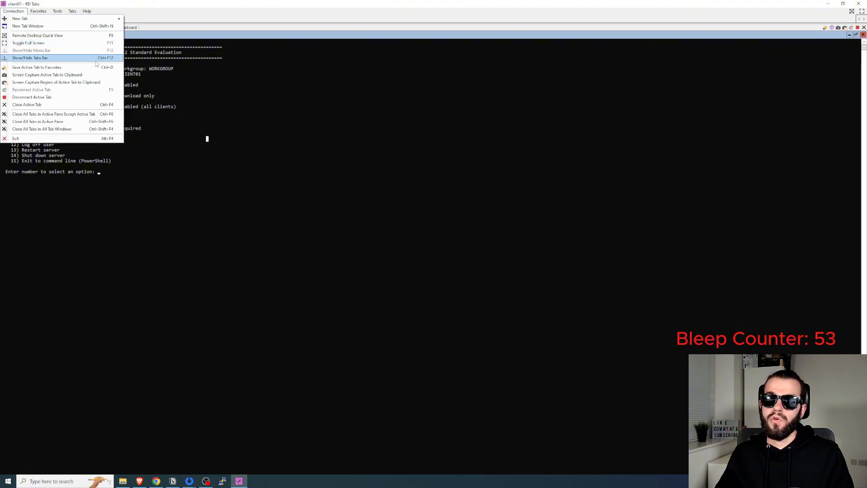
key(Escape)
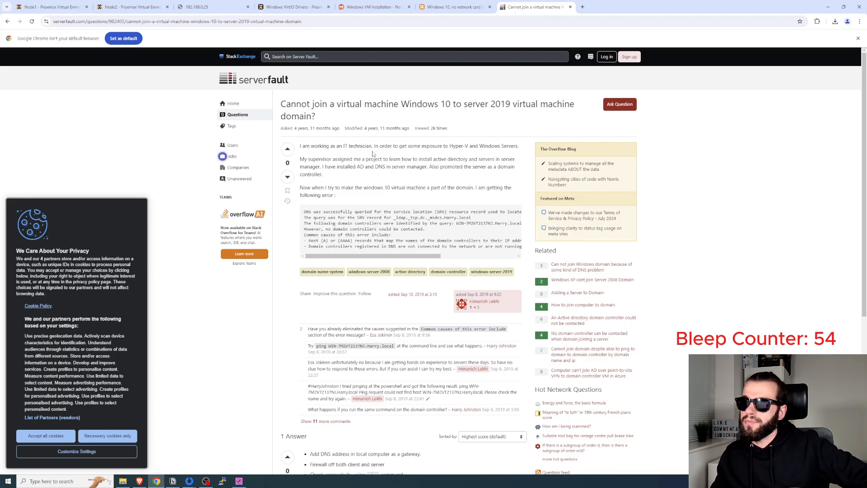
scroll(372, 158, down, 5)
drag(326, 238, 359, 238)
click(368, 239)
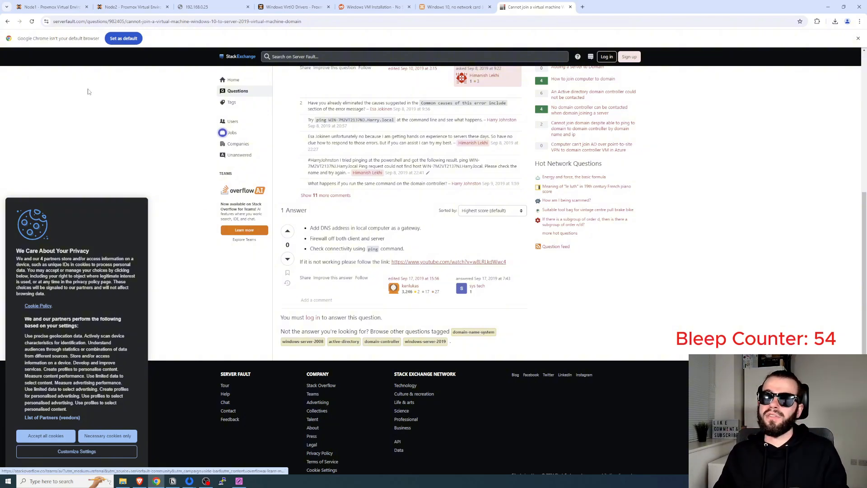
Turn off the Domain and Private network firewalls on homelabad01.
click(238, 478)
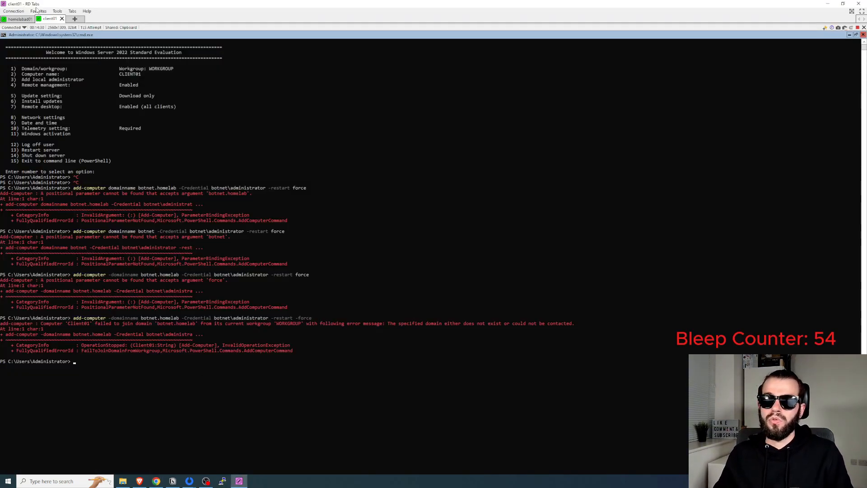
click(21, 19)
click(99, 418)
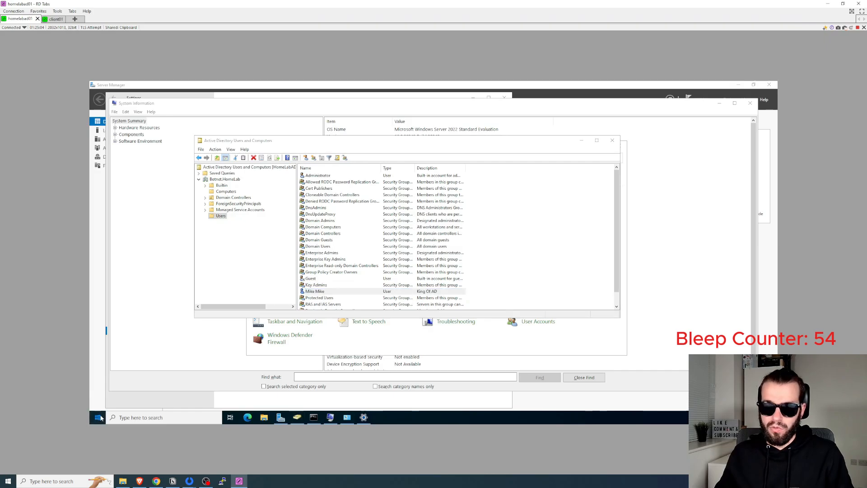
text(firewall)
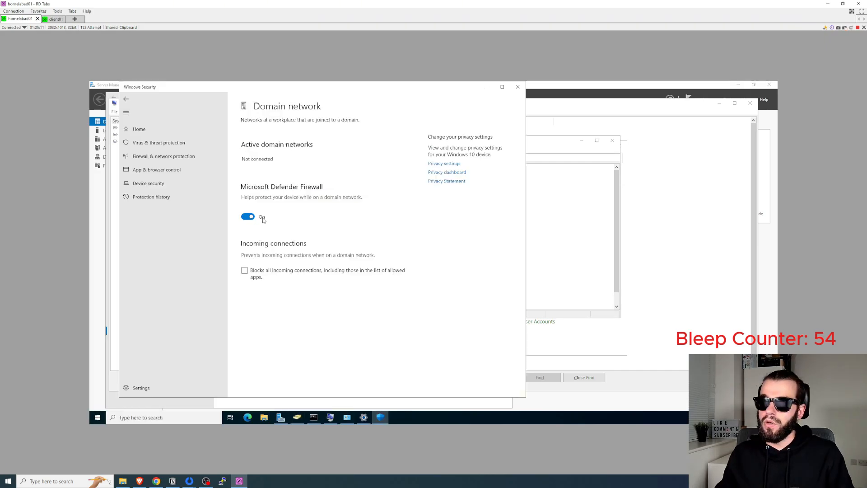
click(262, 219)
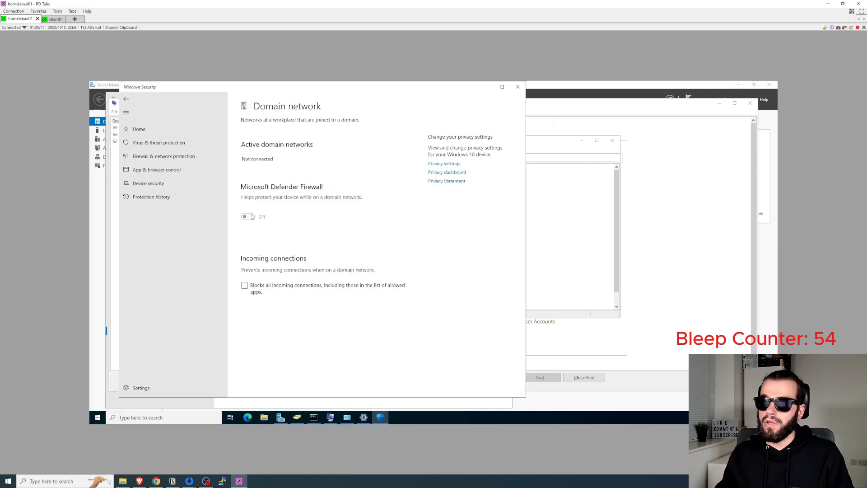
click(127, 99)
click(270, 203)
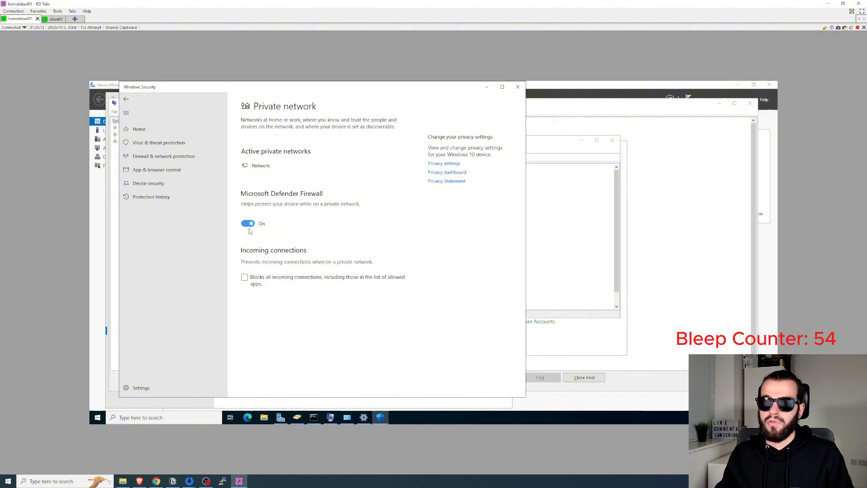
click(247, 223)
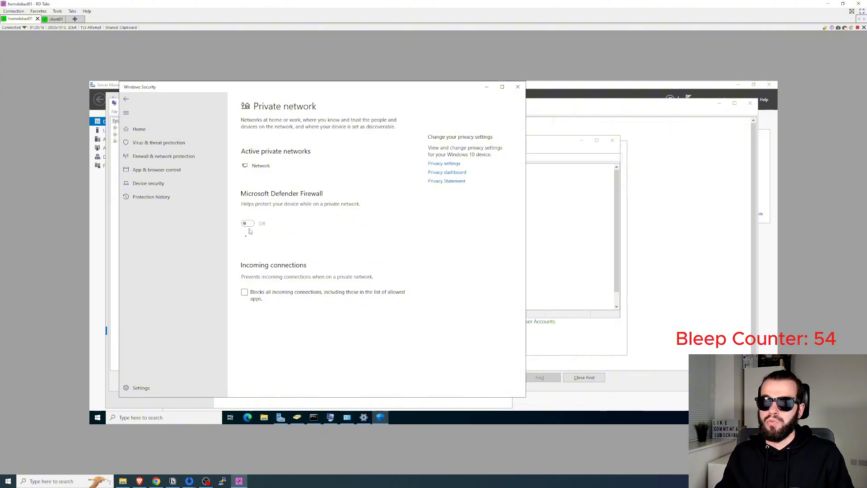
click(126, 99)
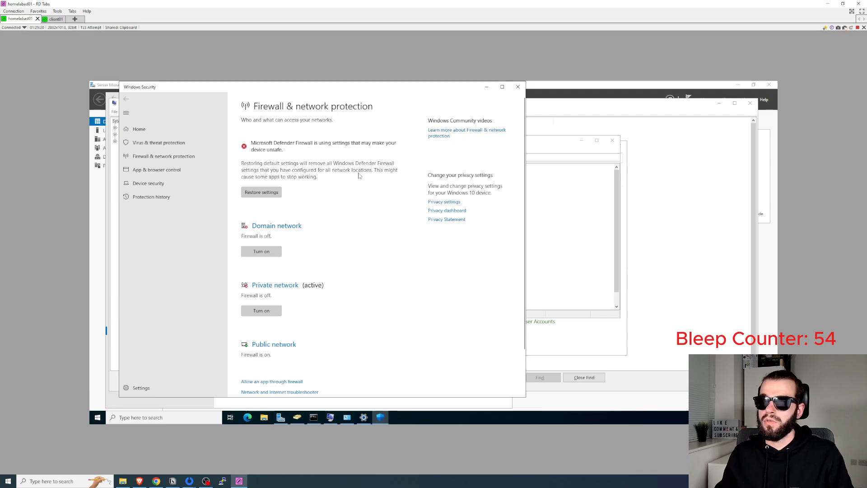
Switch to client01, then accept only necessary cookies and return to the Google results.
click(53, 19)
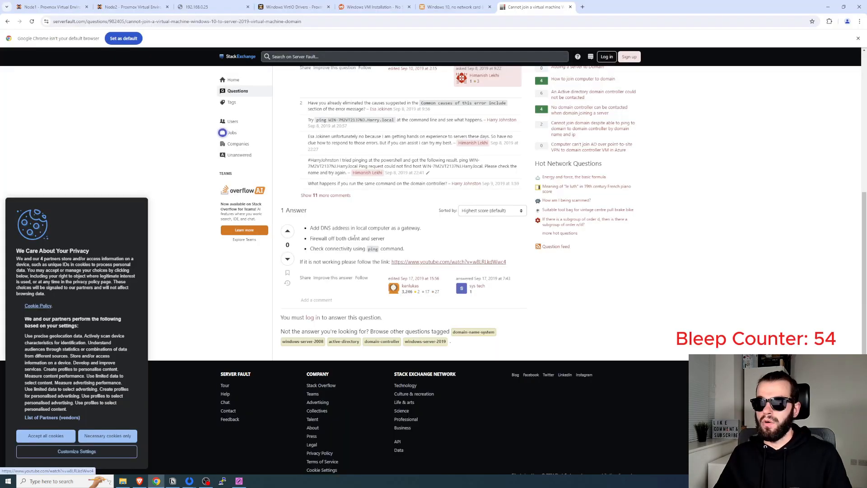
click(108, 436)
click(7, 21)
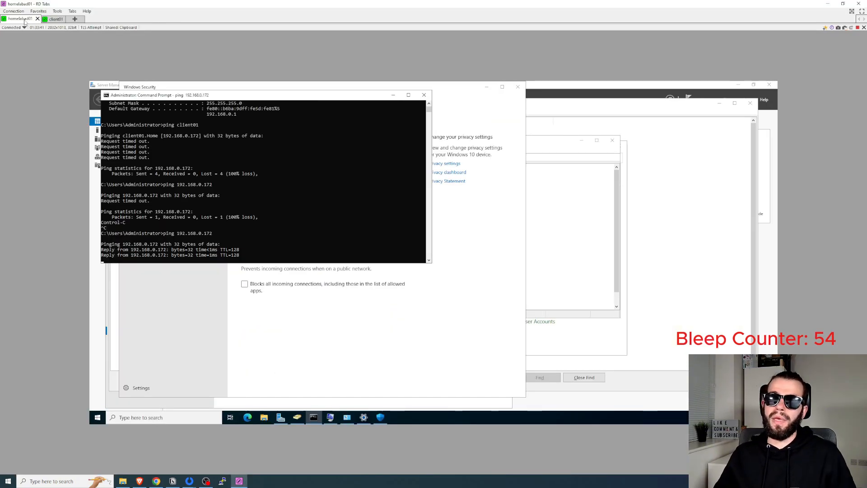
On Client01, run sconfig and choose option 1, then D to join a domain.
click(55, 19)
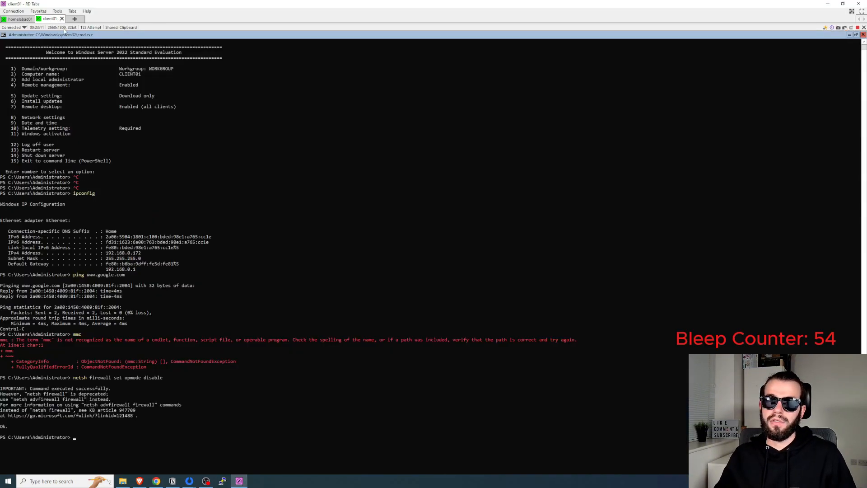
text(scon)
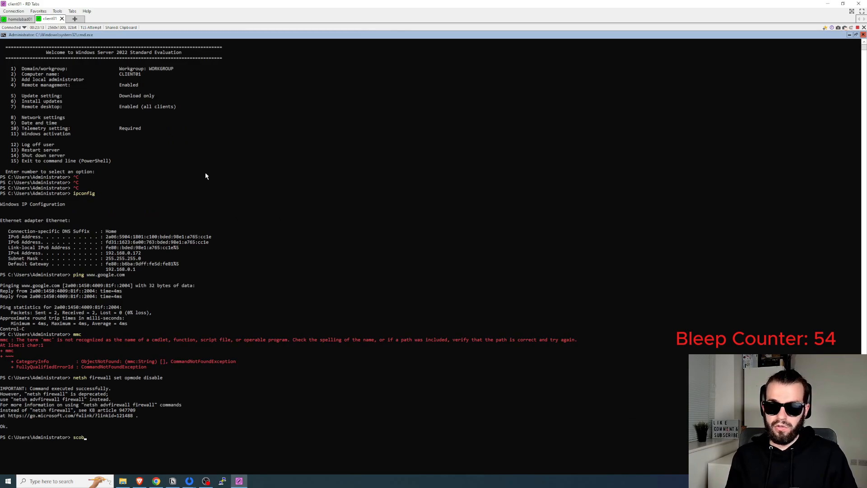
text(fig)
key(Return)
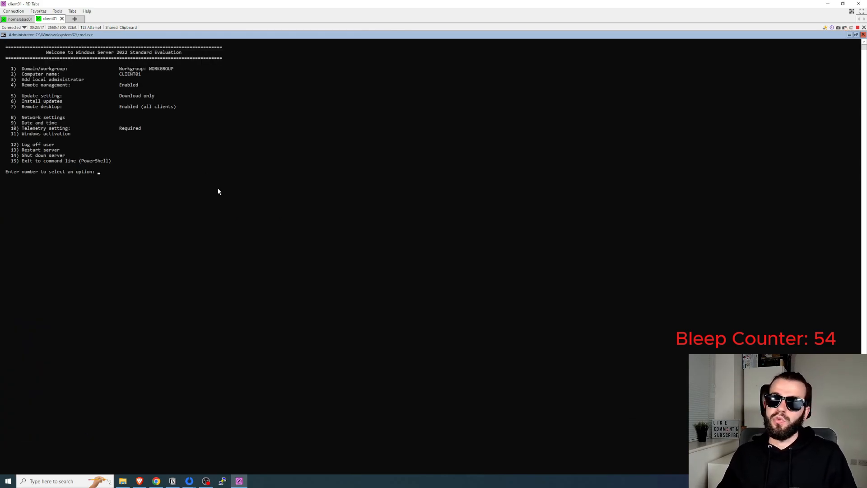
text(1)
key(Return)
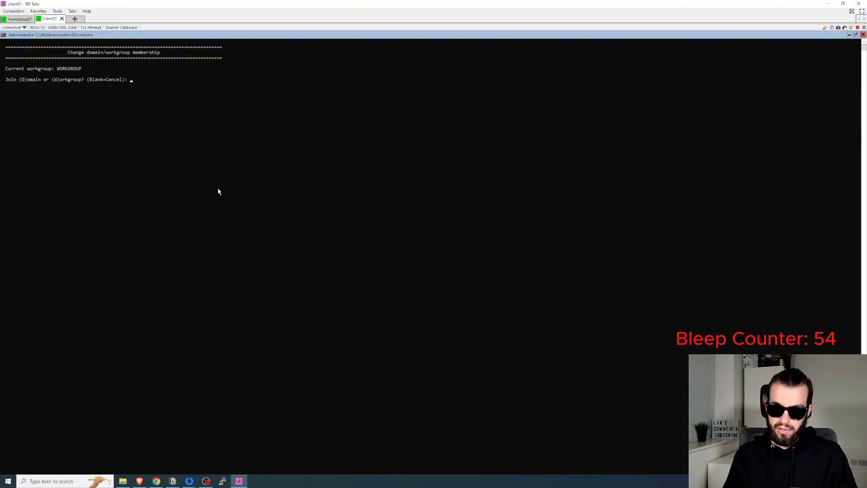
text(d)
key(Return)
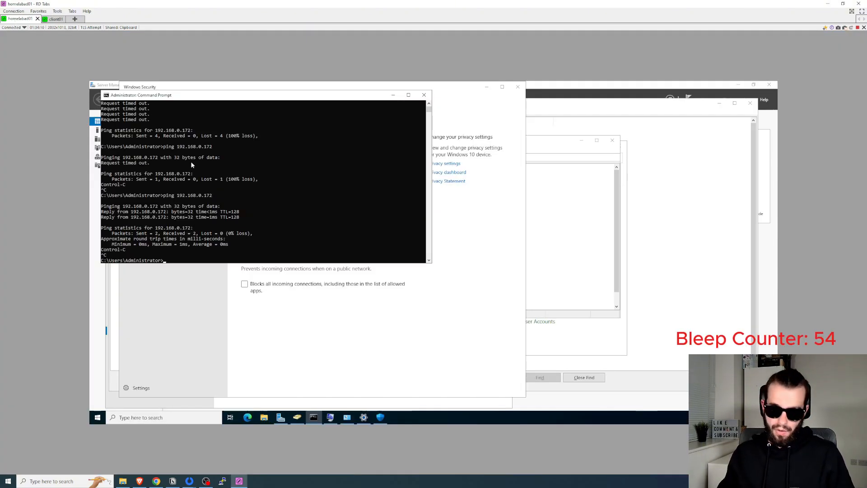
Ping client01 by name from the domain controller and bring up the firewall troubleshooting article.
text(ping client01)
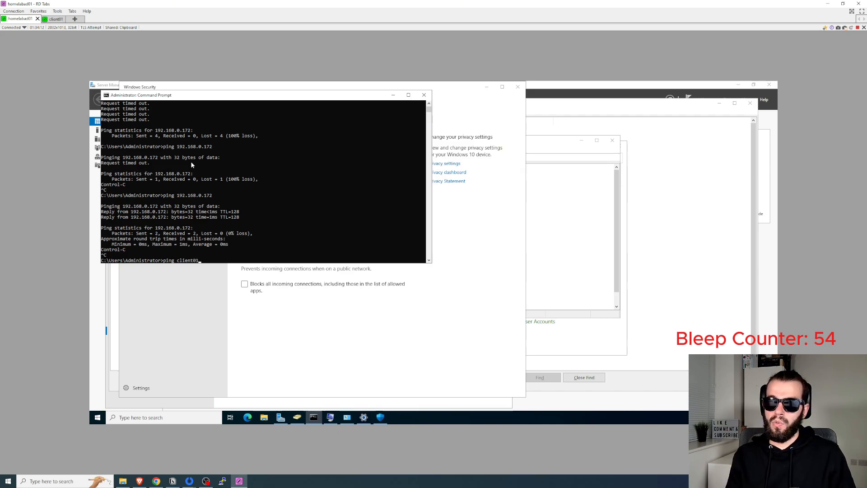
key(Return)
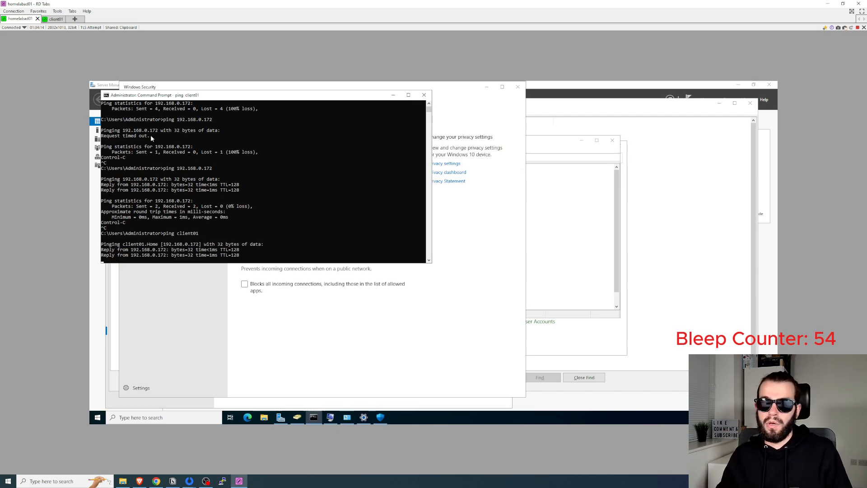
click(51, 19)
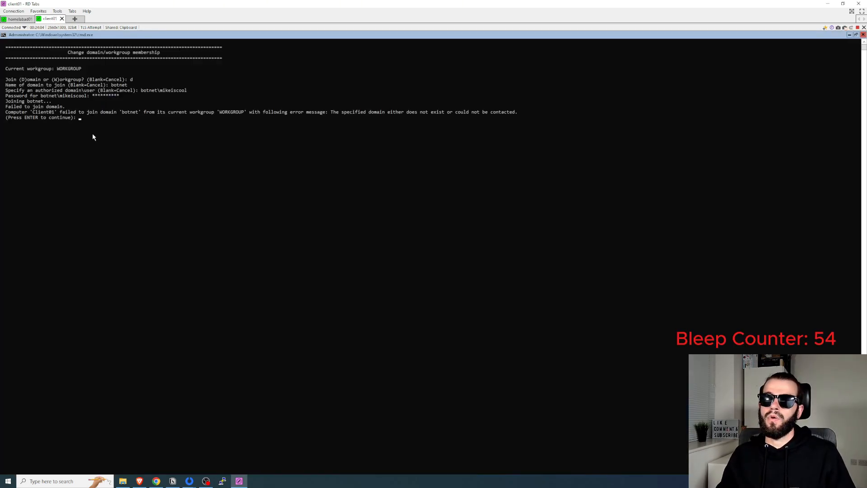
click(21, 19)
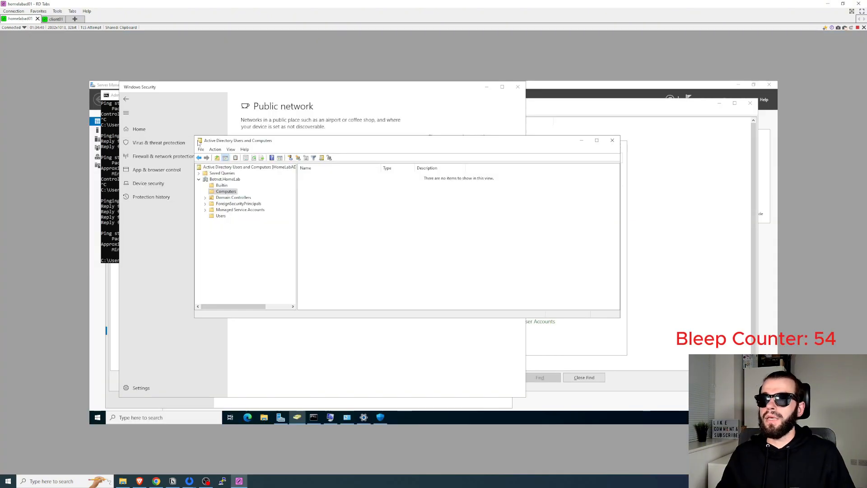
click(157, 482)
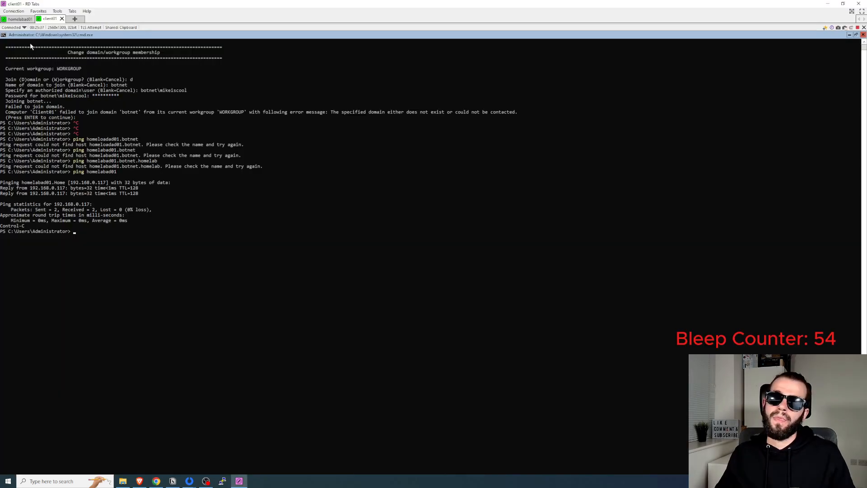
click(20, 20)
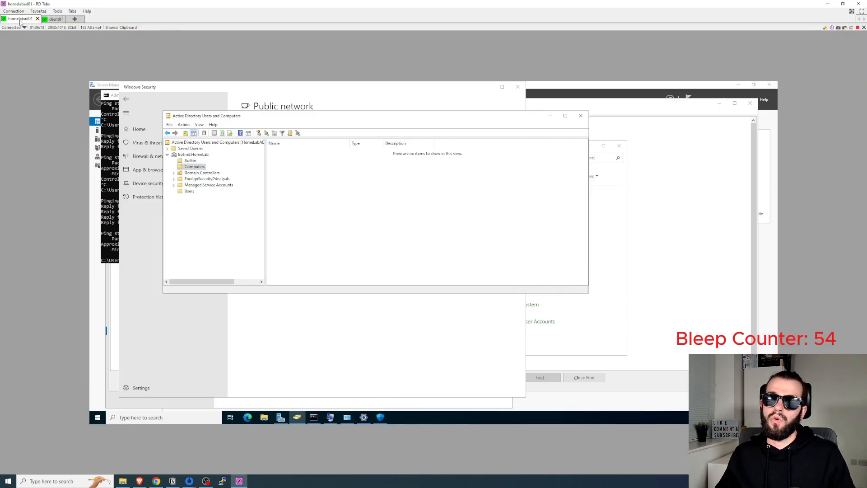
Launch DNS Manager on homelabad01 from the Start search.
click(97, 417)
text(dns)
key(Return)
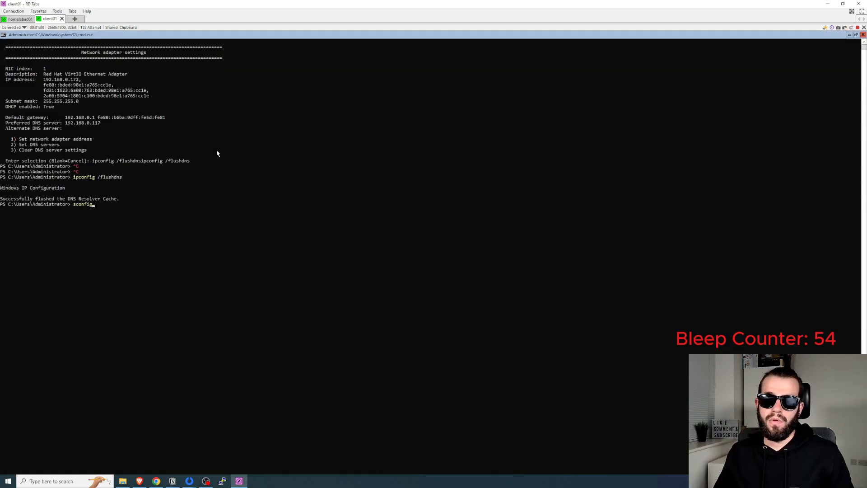
Ping homelabad01.Botnet.HomeLab, then homelabad01 by its short name.
key(Up)
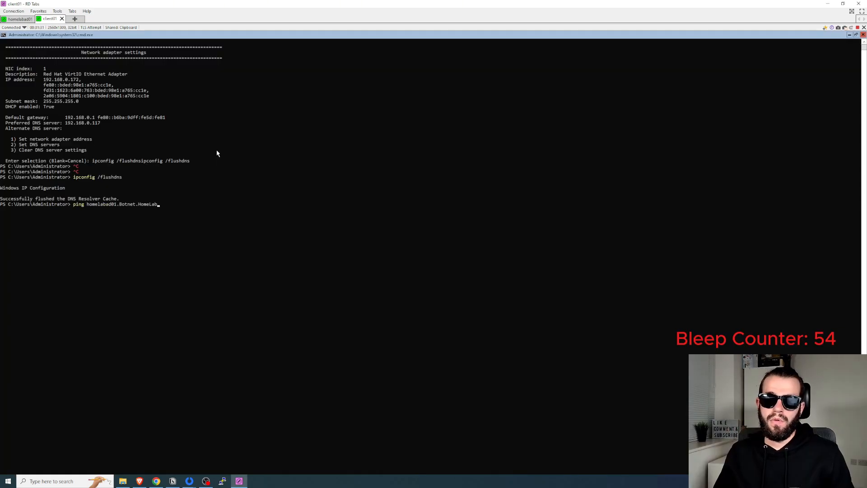
key(Return)
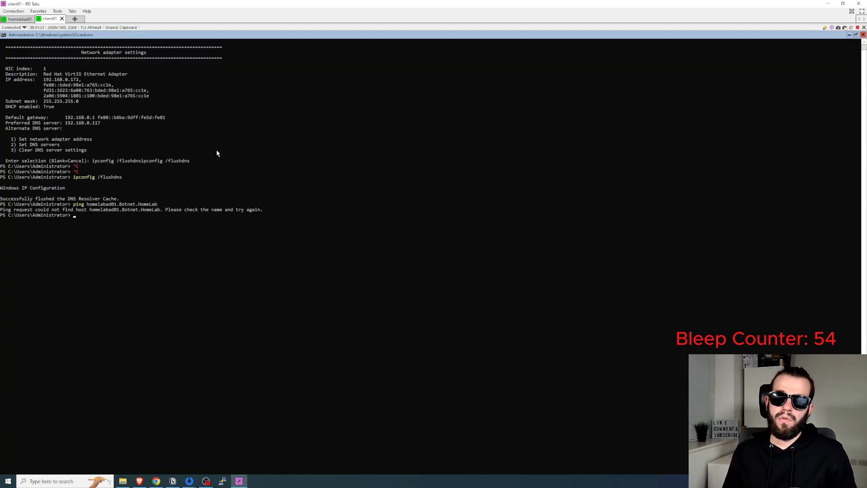
key(Up)
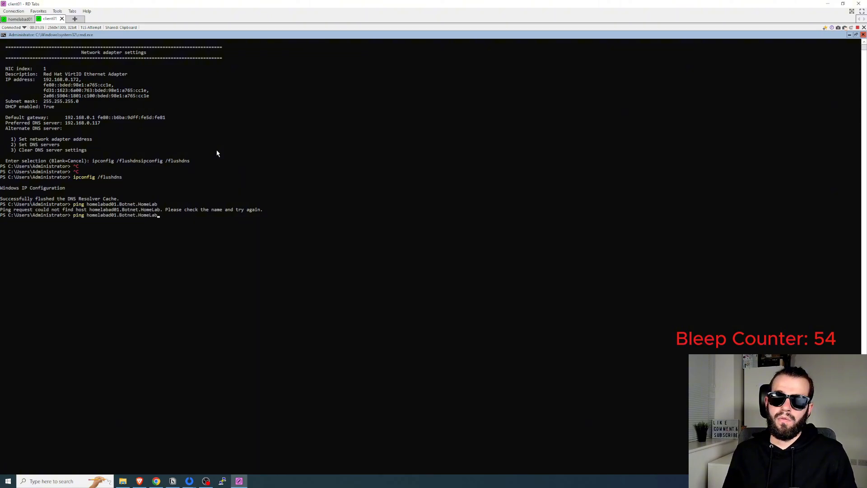
key(BackSpace)
key(BackSpace)
key(BackSpace)
key(BackSpace)
key(BackSpace)
key(BackSpace)
key(BackSpace)
key(BackSpace)
key(BackSpace)
key(BackSpace)
key(BackSpace)
key(BackSpace)
key(BackSpace)
key(BackSpace)
key(BackSpace)
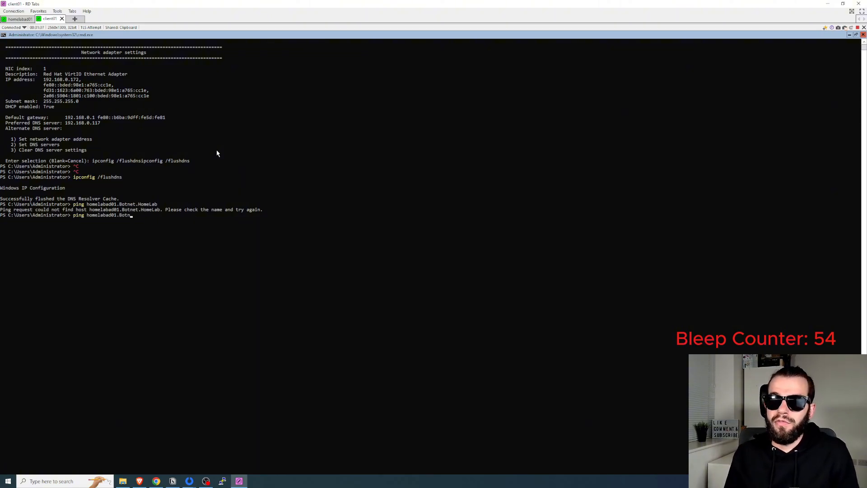
key(Return)
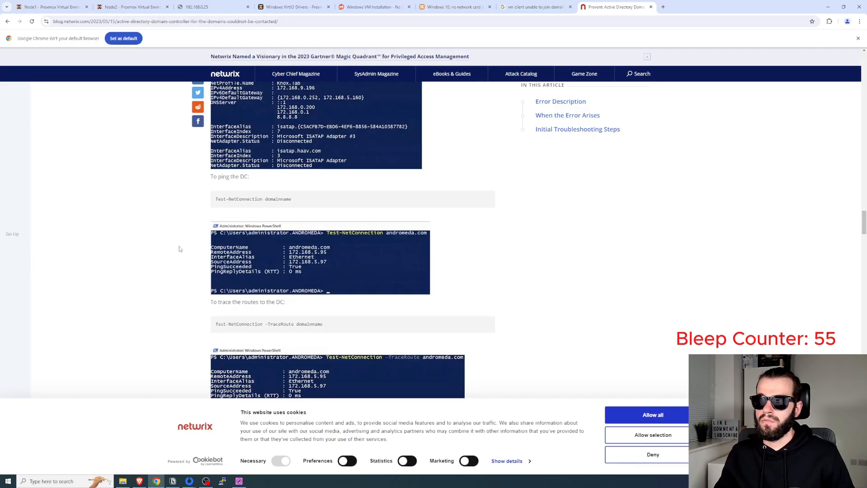
Try rebooting Client01 from its prompt, then restart the domain controller anyway.
click(239, 482)
click(53, 18)
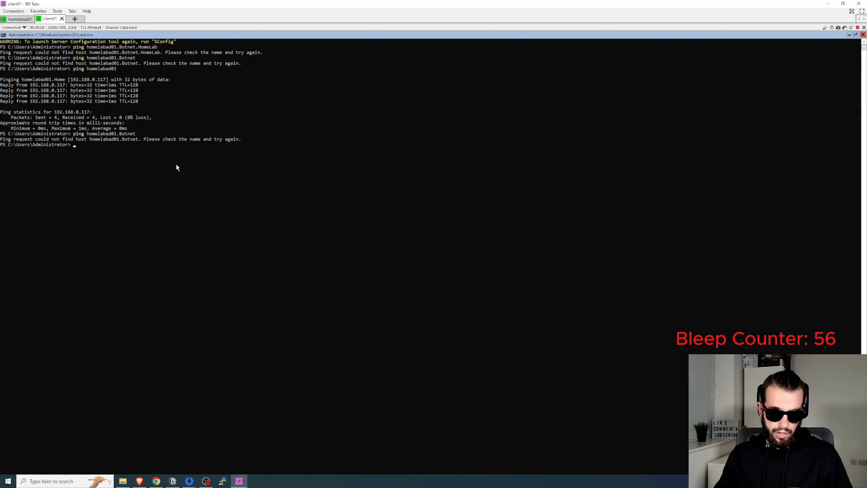
text(reboot)
key(Return)
text(s)
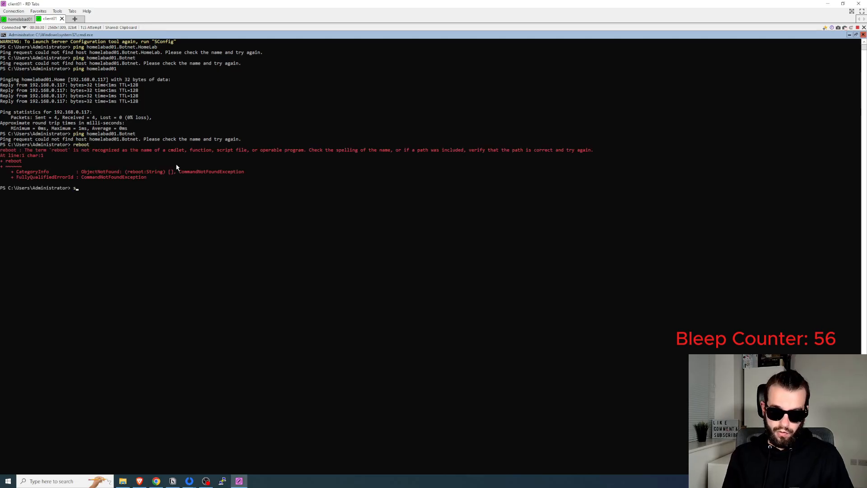
text(hutdown)
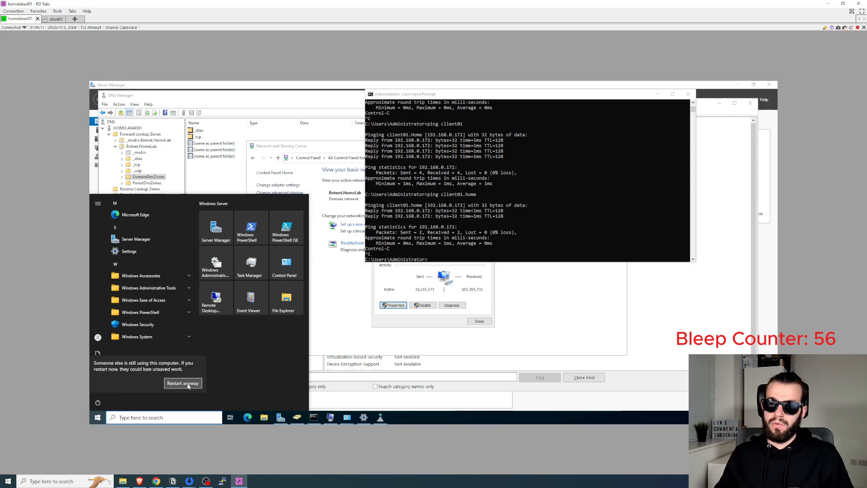
click(189, 386)
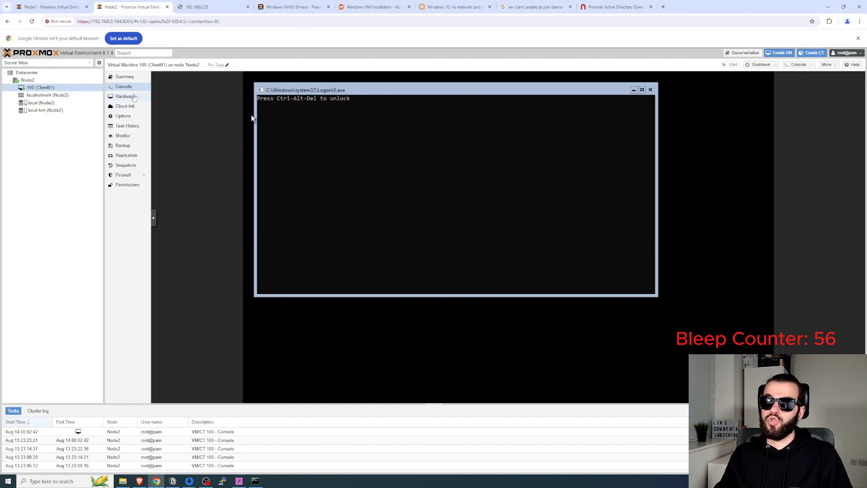
Open the console of VM 103 HomeLabAD01 on the Node1 Proxmox page.
click(59, 10)
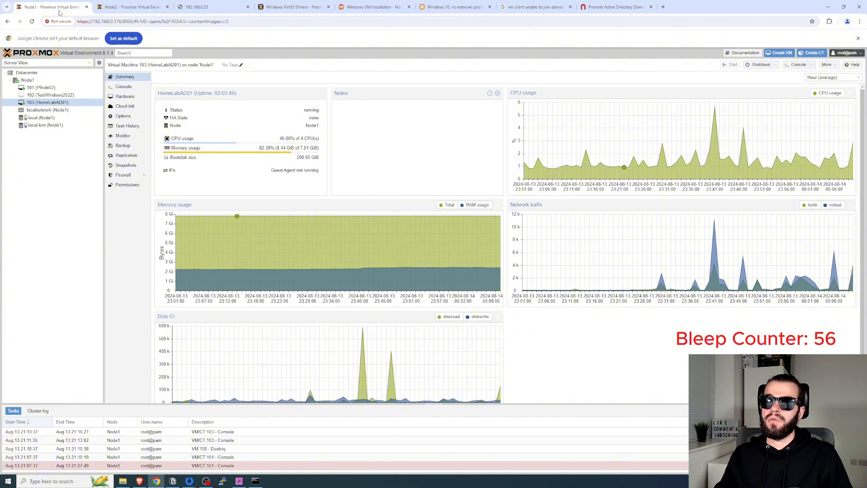
click(121, 88)
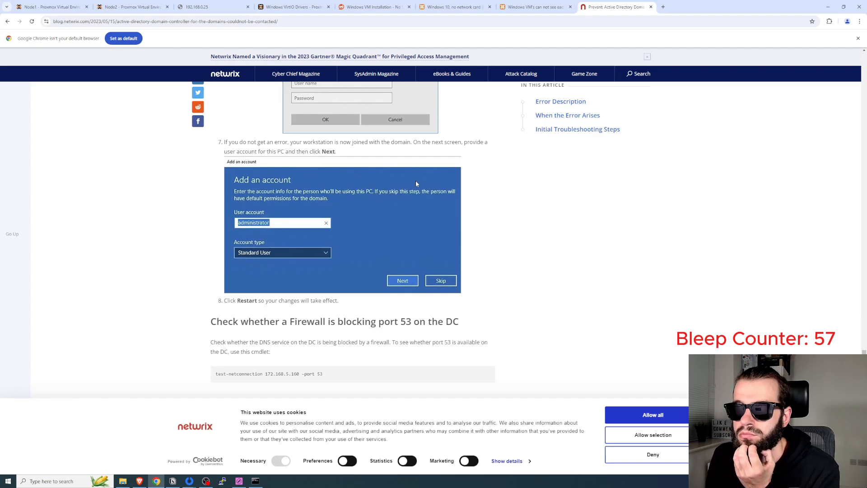
scroll(416, 183, down, 3)
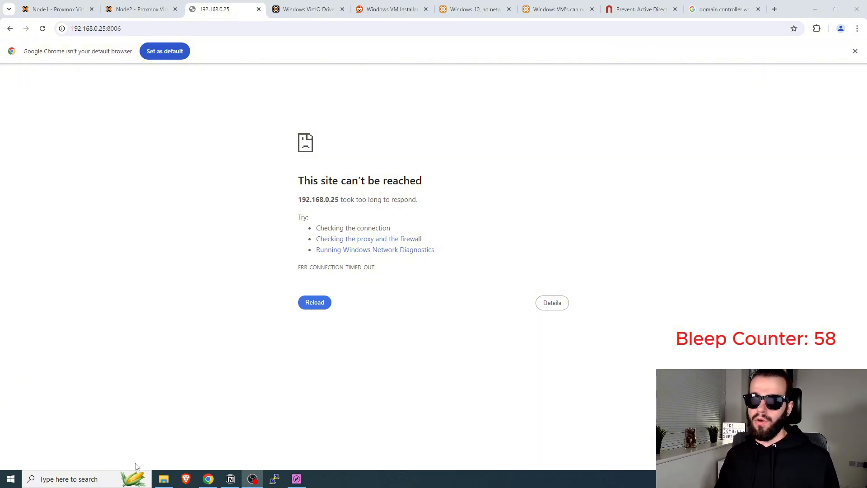
In Client01's console, cancel pending input and begin typing 'net use G: \\client'.
click(296, 480)
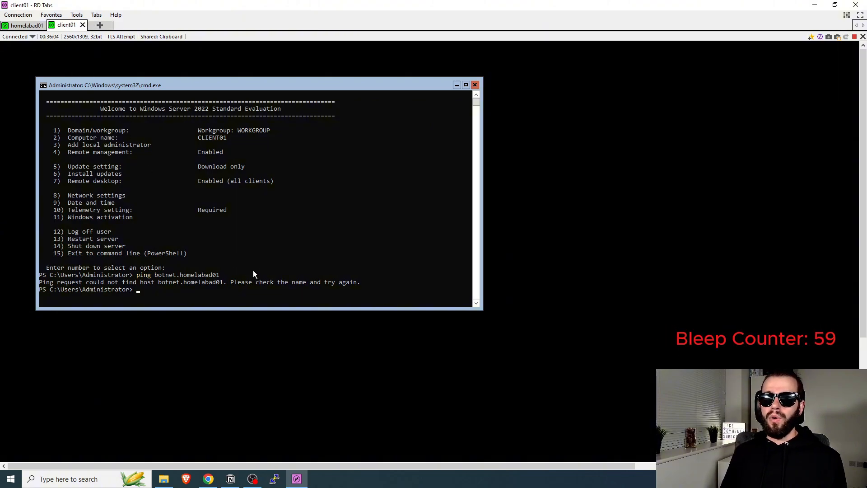
click(245, 294)
key(ctrl+c)
key(ctrl+c)
key(ctrl+c)
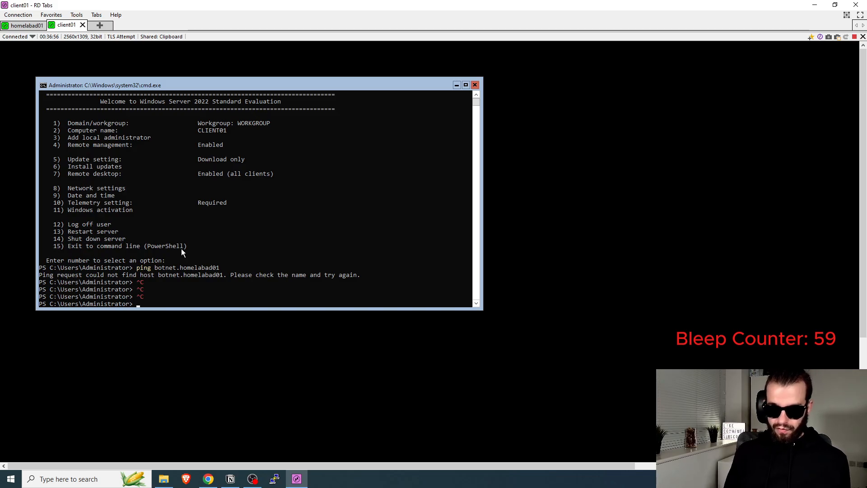
Type 'net use G: \\client' at the client01 PowerShell prompt without running it.
text(net use)
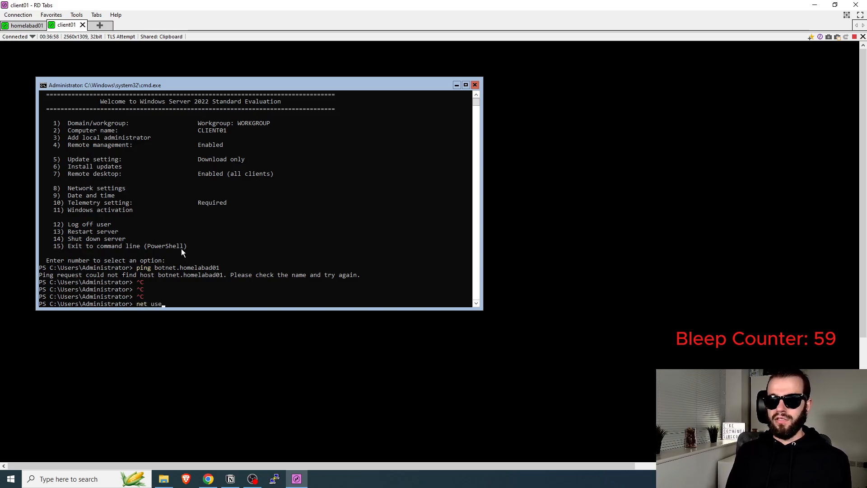
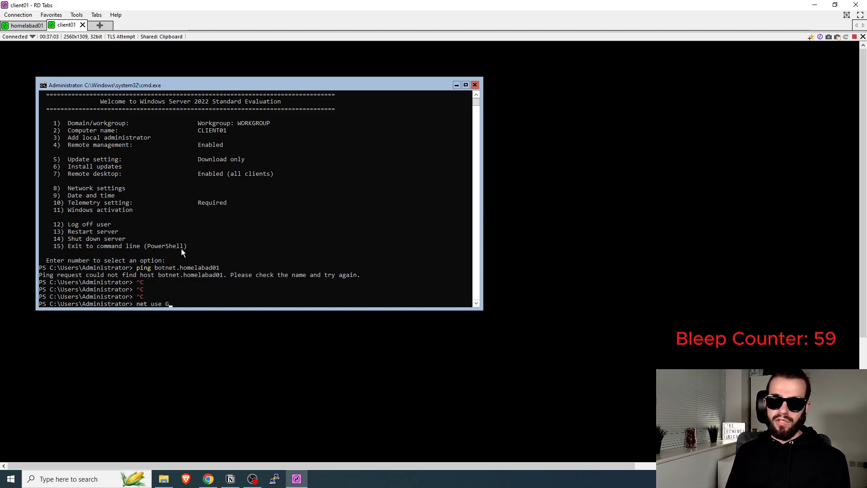
Type 'net use G: \\client' at the client01 PowerShell prompt without running it.
text(\\client)
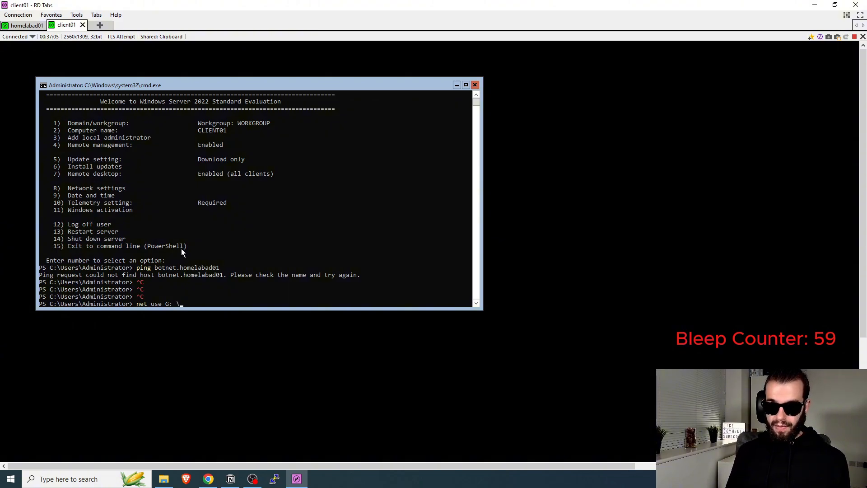
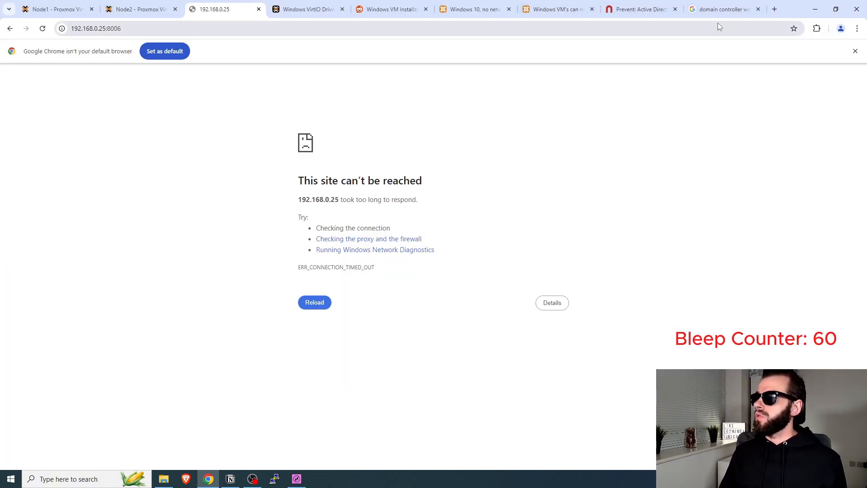
Go back from the Lansweeper drive-mapping guide to the Google 'net use' search results.
click(722, 9)
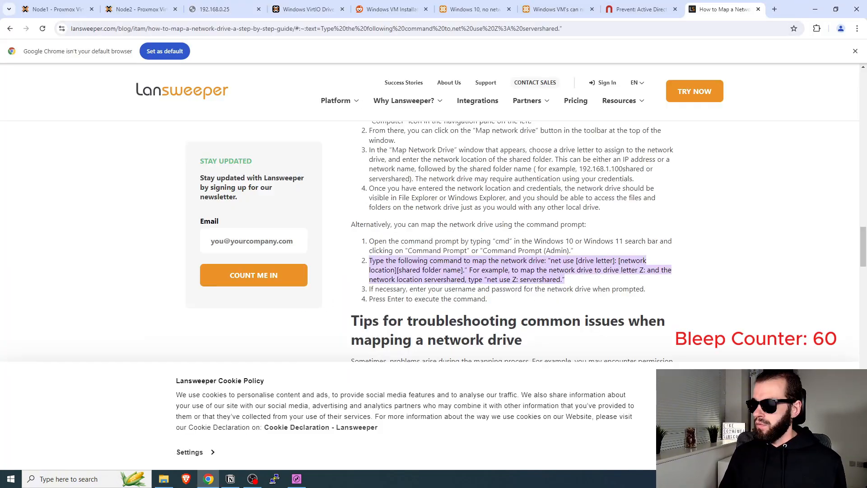
scroll(510, 207, down, 10)
click(8, 28)
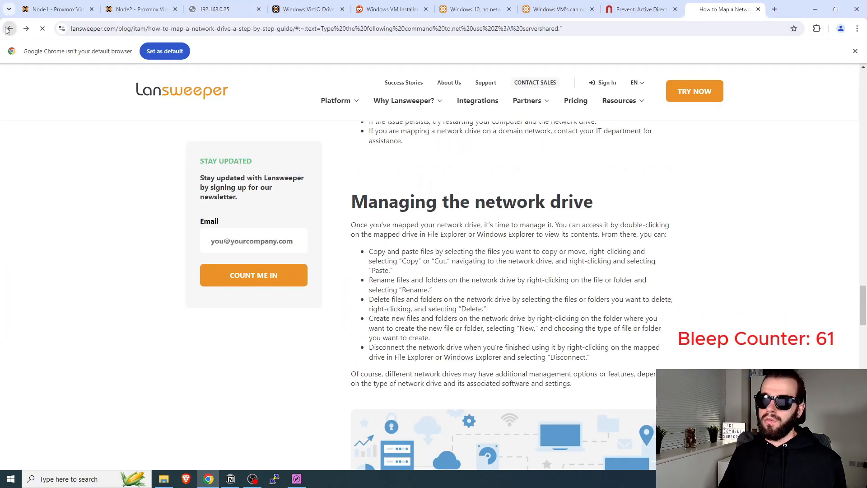
click(9, 28)
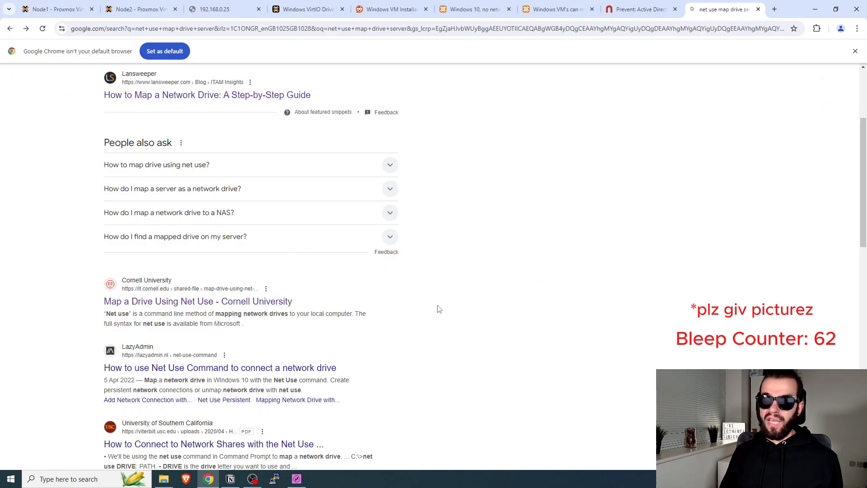
scroll(438, 308, down, 5)
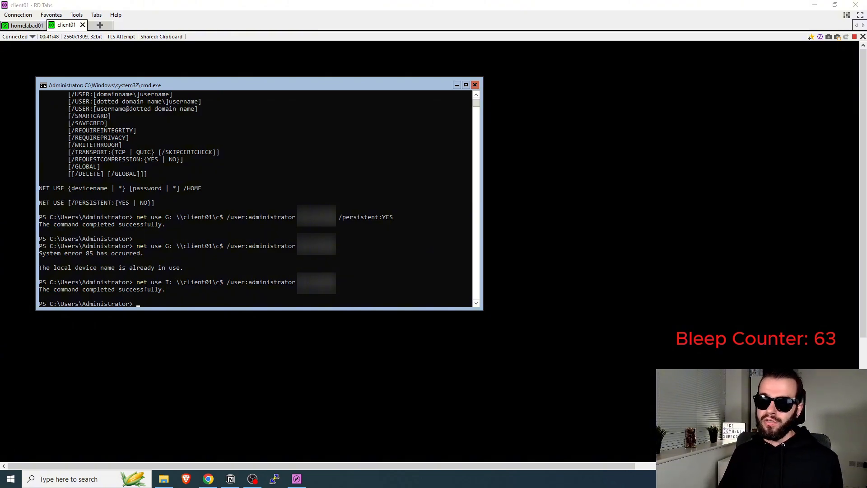
Launch a new Command Prompt window by searching 'cmd' from Start.
click(10, 481)
text(cmd)
key(Return)
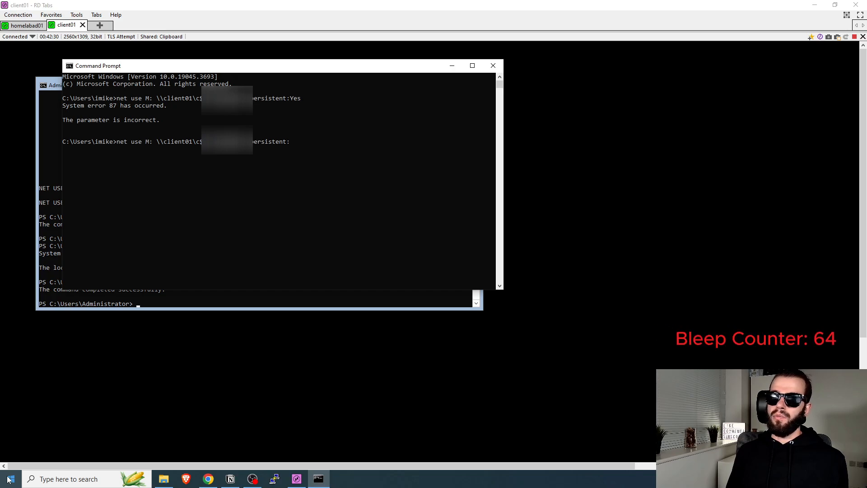
Run net use M: \\client01\c$ /user:administrator /persistent:Yes with the admin password until it succeeds.
key(BackSpace)
key(BackSpace)
key(BackSpace)
key(BackSpace)
key(BackSpace)
key(BackSpace)
key(BackSpace)
key(BackSpace)
key(BackSpace)
key(BackSpace)
key(BackSpace)
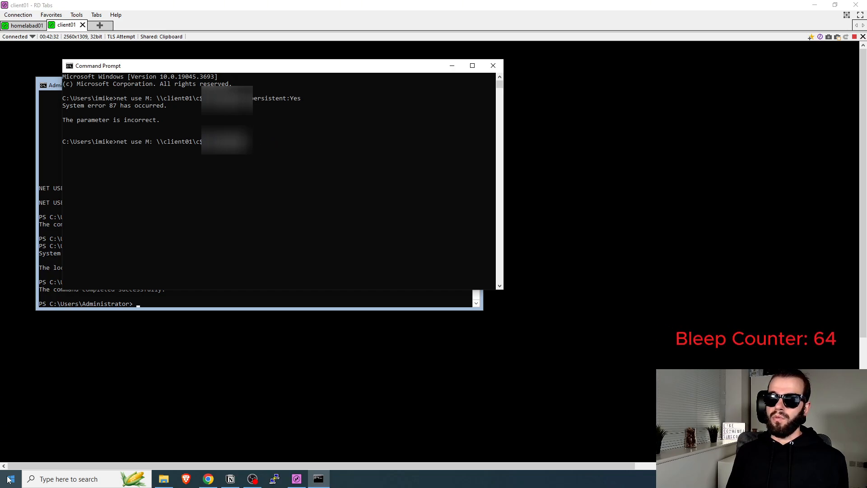
key(Return)
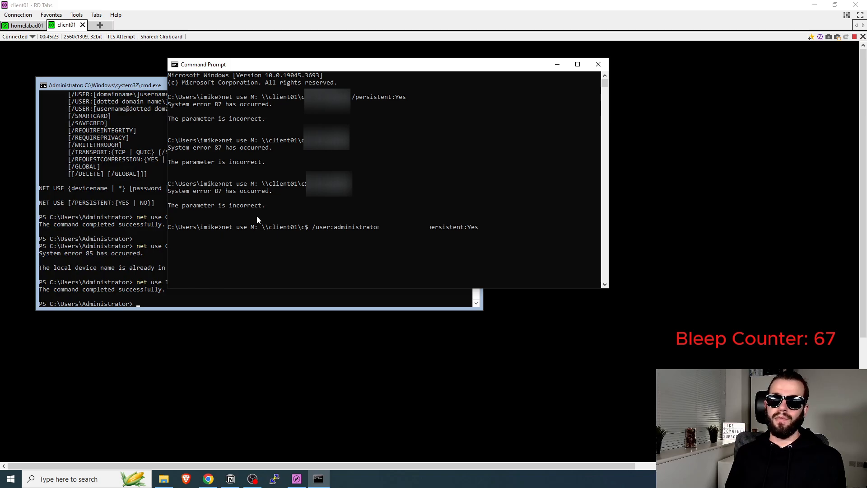
key(Return)
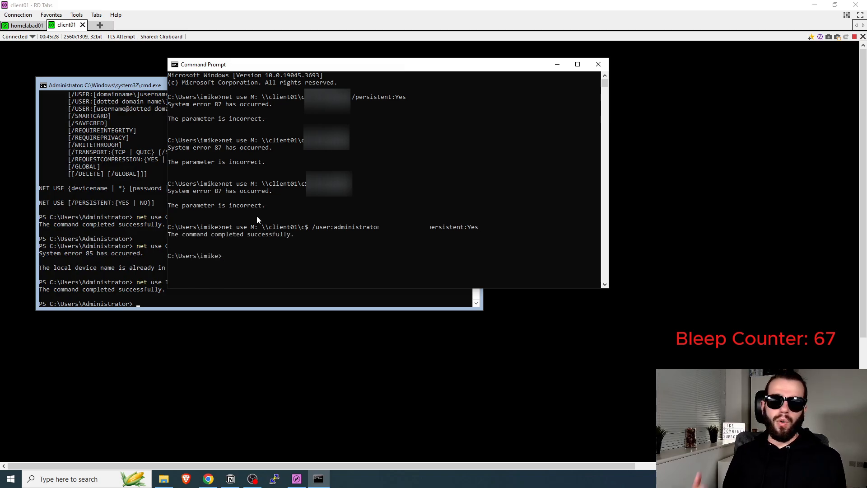
Browse M:\Windows\System32\drivers\etc in File Explorer and open the hosts file in Notepad.
click(164, 479)
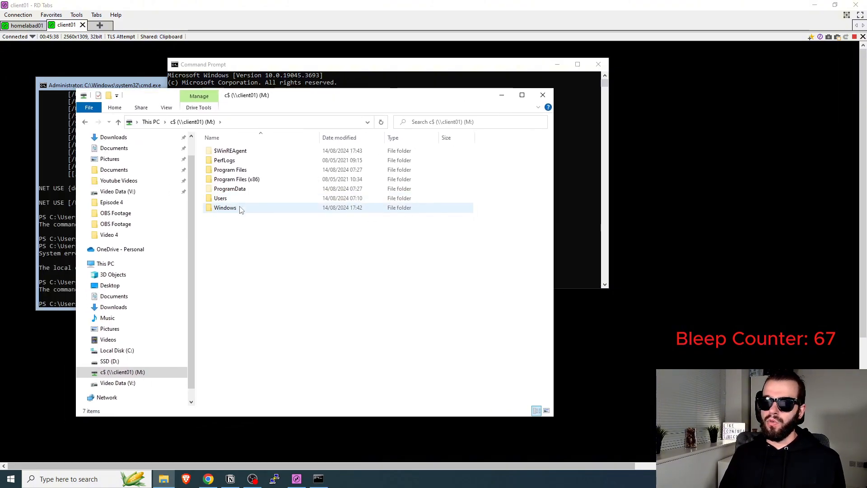
double_click(226, 208)
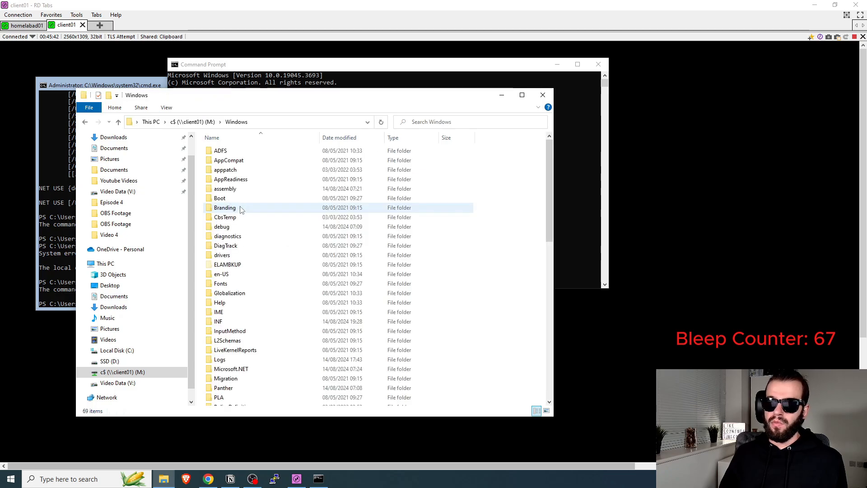
scroll(246, 217, down, 5)
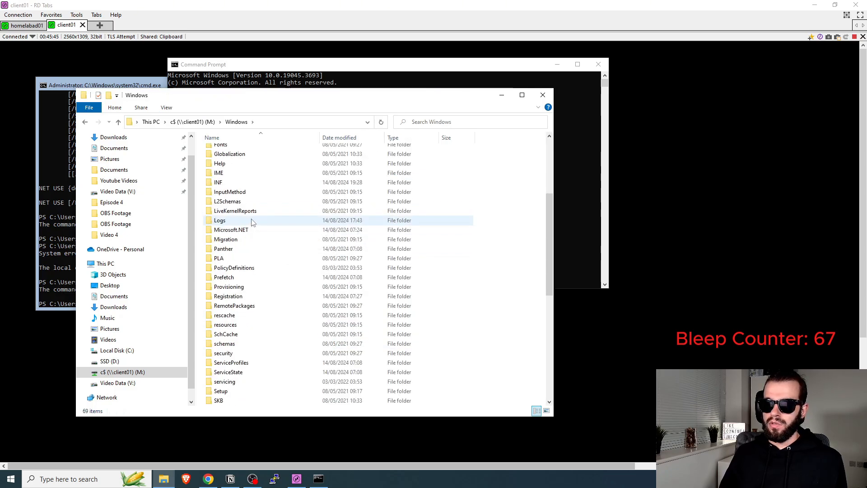
scroll(251, 222, down, 5)
double_click(243, 212)
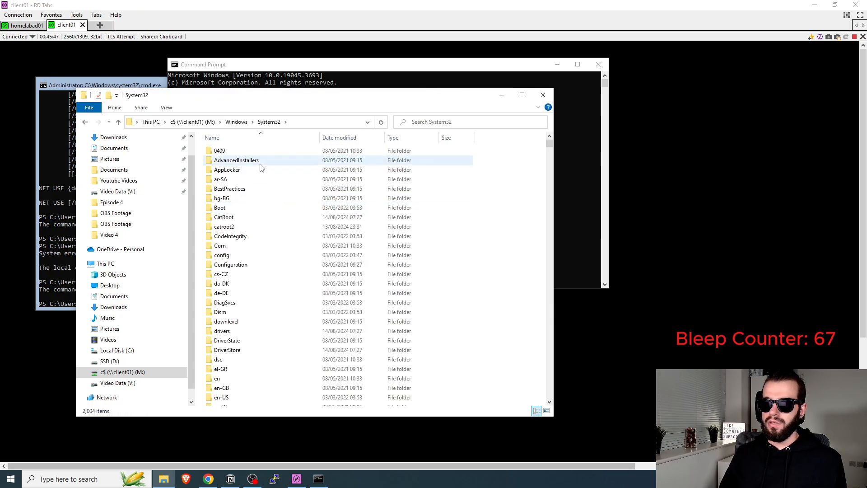
double_click(244, 332)
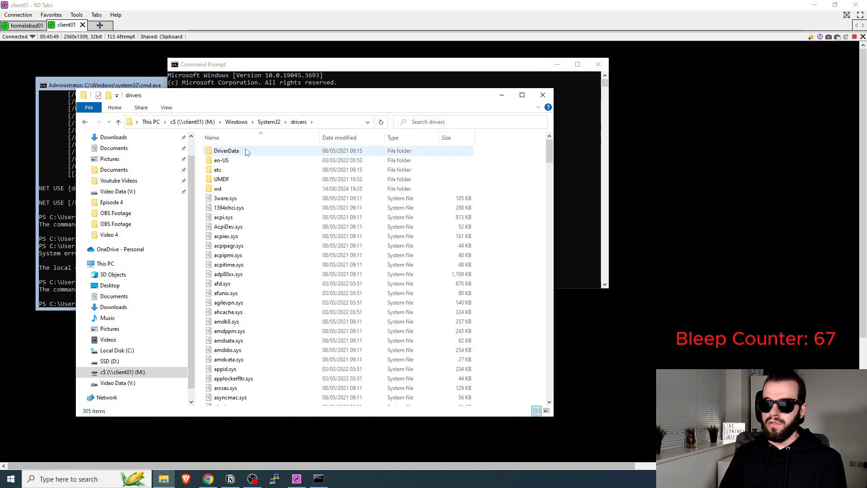
double_click(235, 171)
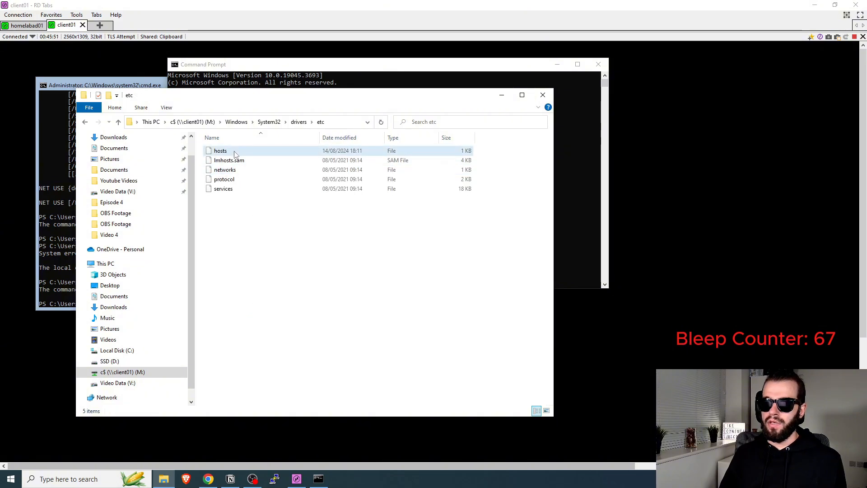
double_click(235, 152)
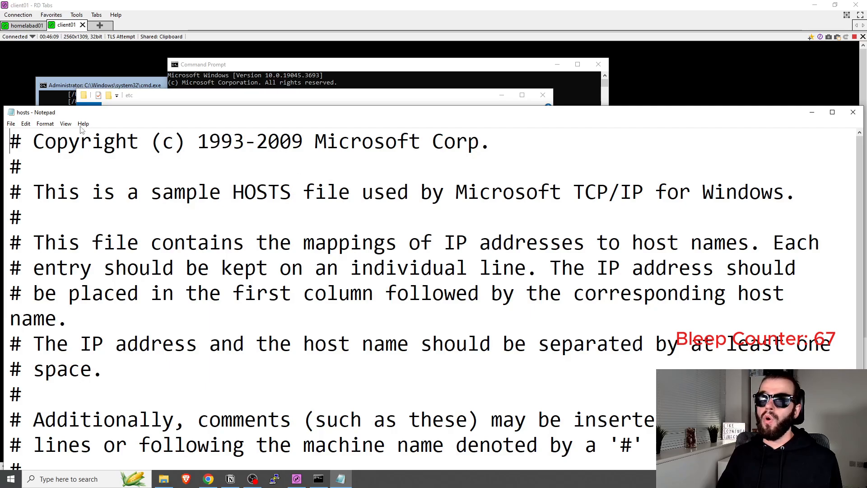
scroll(156, 257, down, 5)
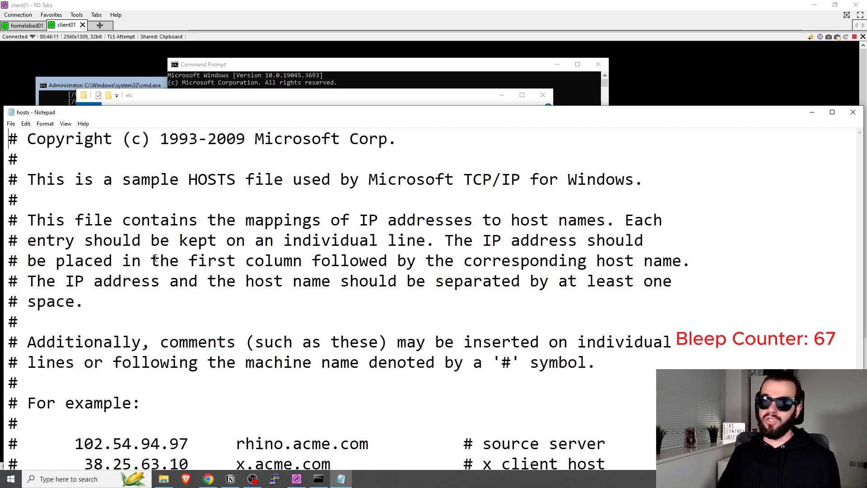
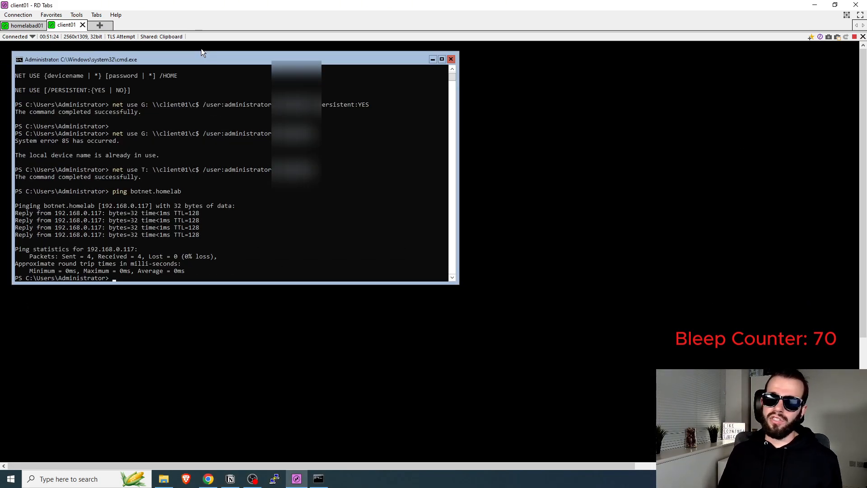
Rerun 'ping botnet.homelab' and confirm four replies from 192.168.0.117 with 0% loss.
key(Up)
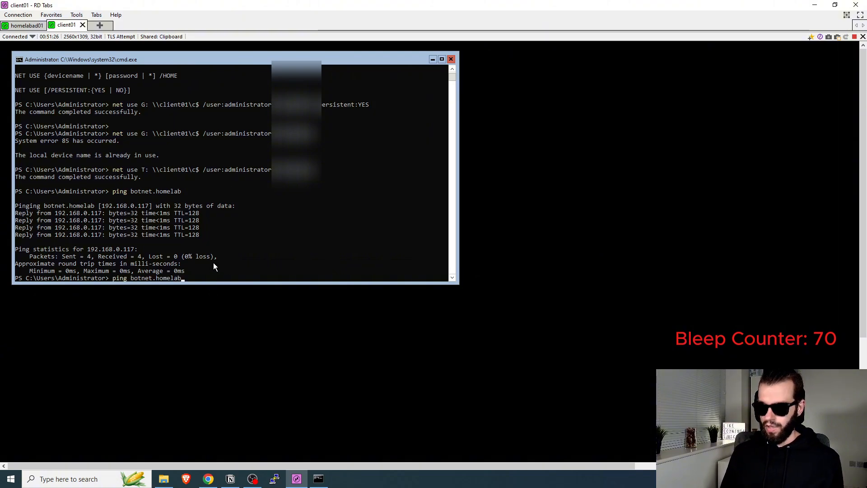
key(Return)
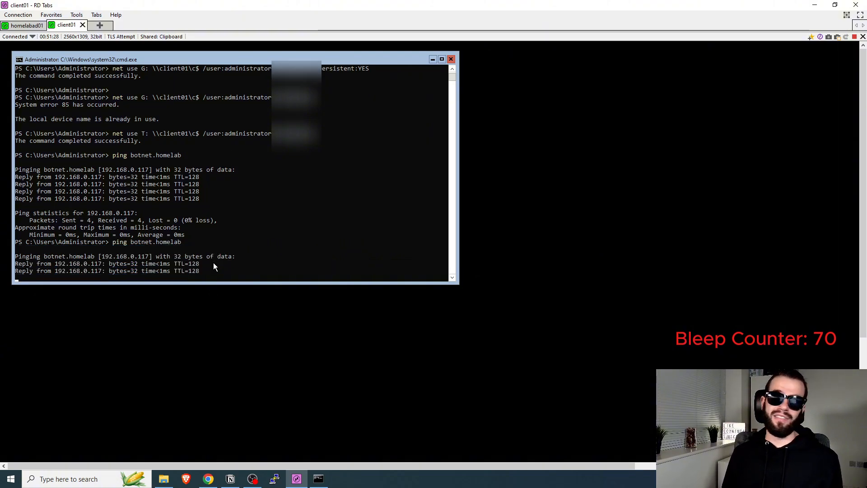
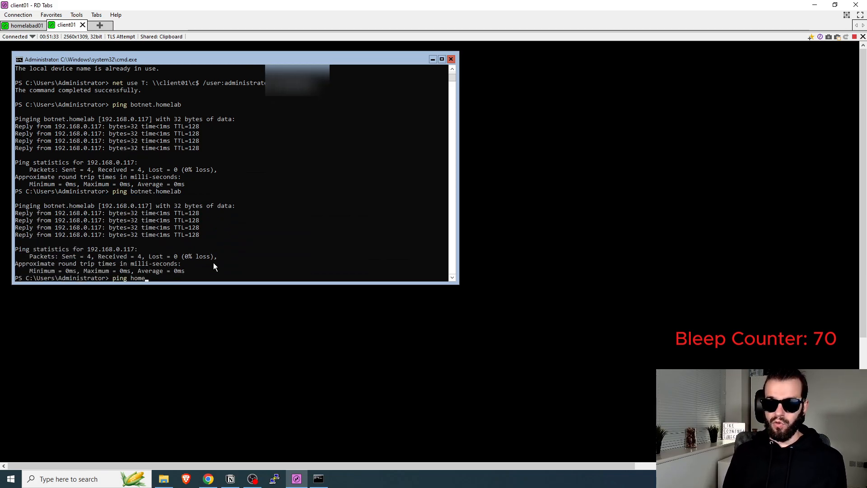
Ping homelabad01.botnet.homelab and confirm four replies from 192.168.0.117 with 0% loss.
text(labad01.botnet.homelab)
key(Return)
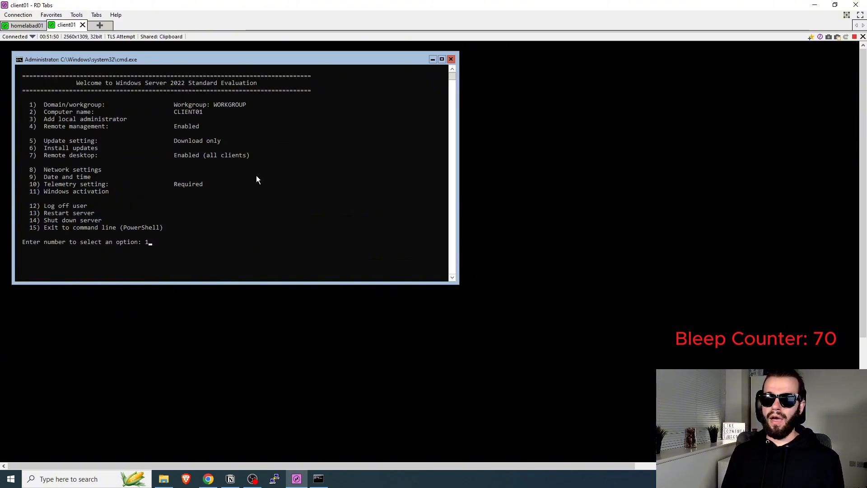
Use sconfig option 1 to join botnet.homelab as botnet\administrator, keep the name client01, and restart.
text(1)
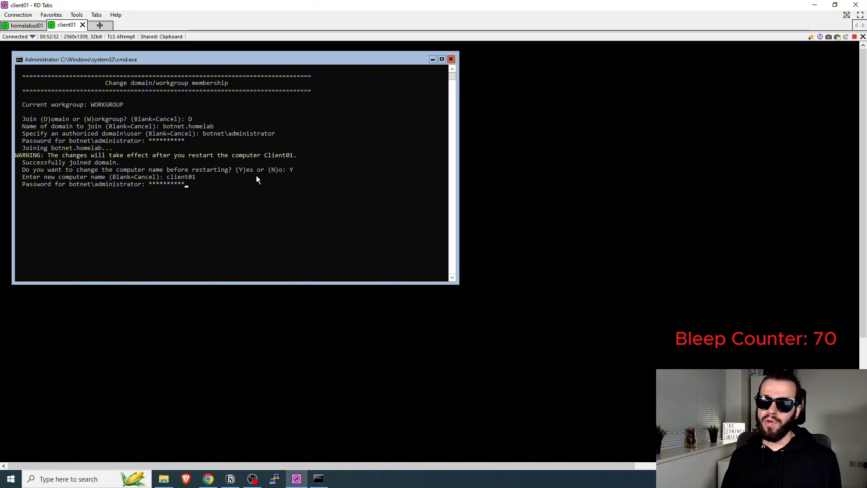
key(Return)
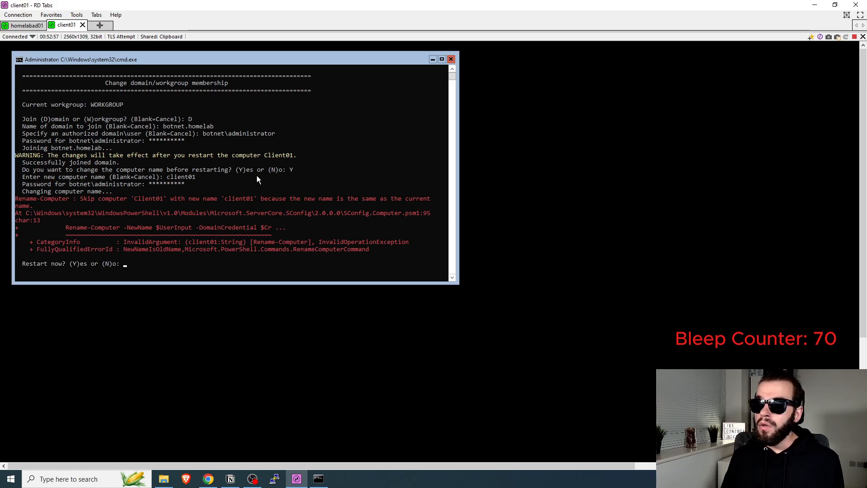
key(Up)
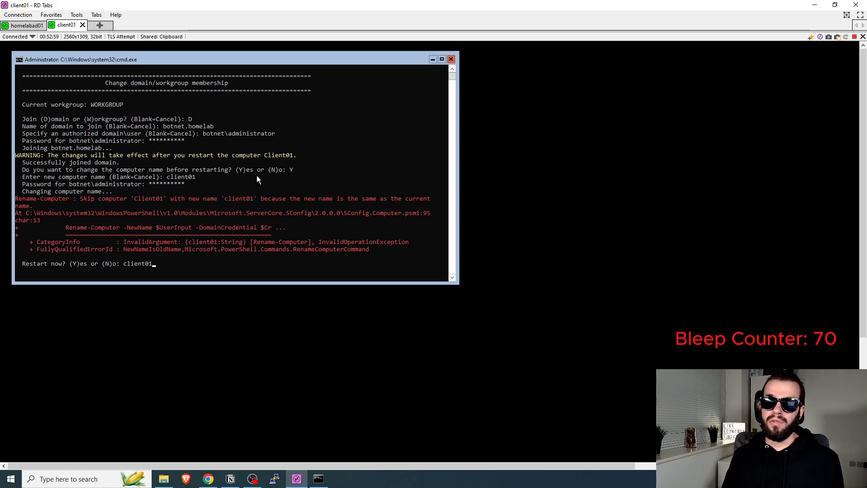
key(BackSpace)
key(BackSpace)
key(BackSpace)
key(BackSpace)
key(BackSpace)
key(BackSpace)
key(BackSpace)
key(BackSpace)
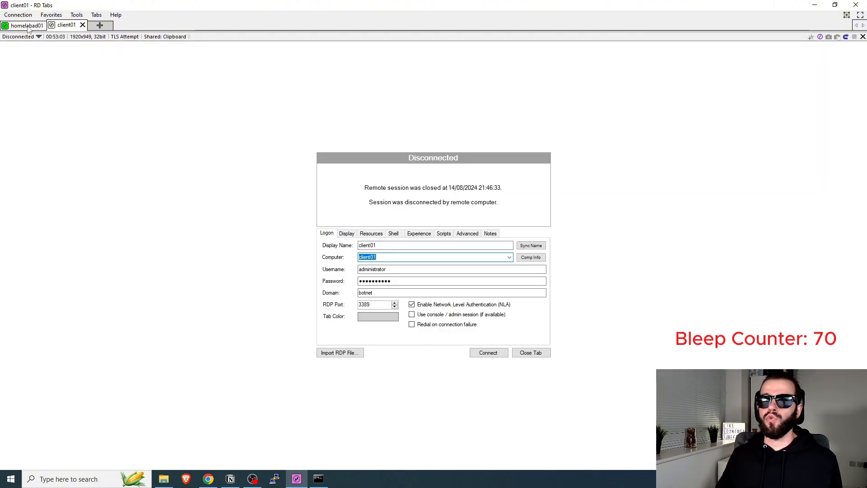
On homelabad01, find CLIENT01 under Computers in Active Directory Users and Computers.
click(27, 25)
click(10, 461)
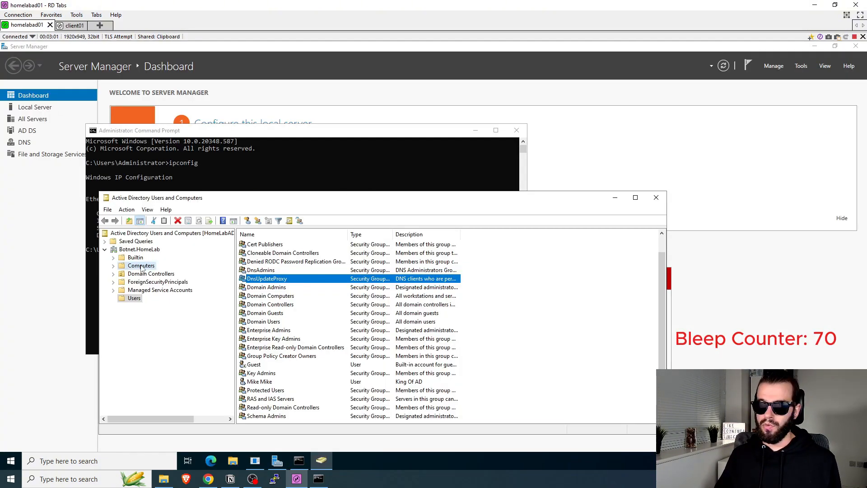
click(140, 265)
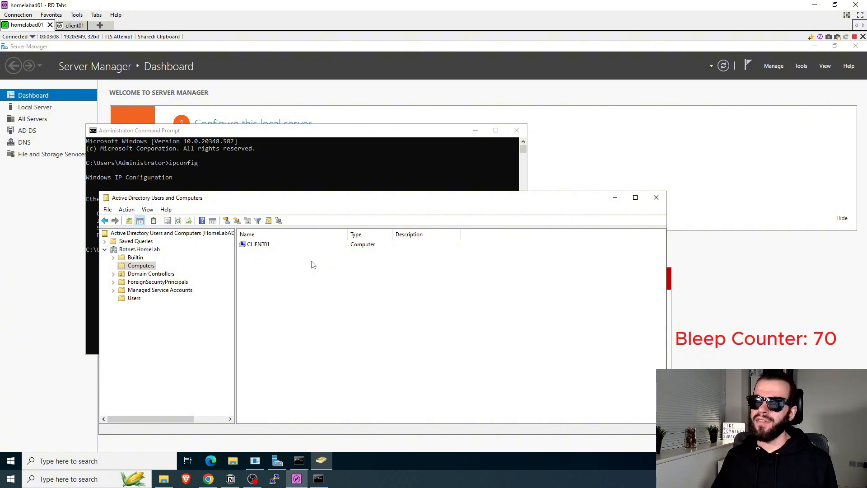
click(266, 248)
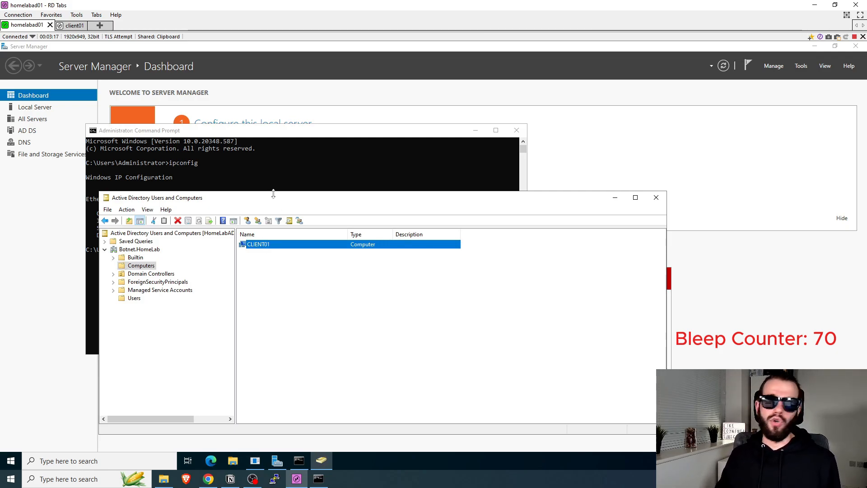
drag(279, 200, 189, 192)
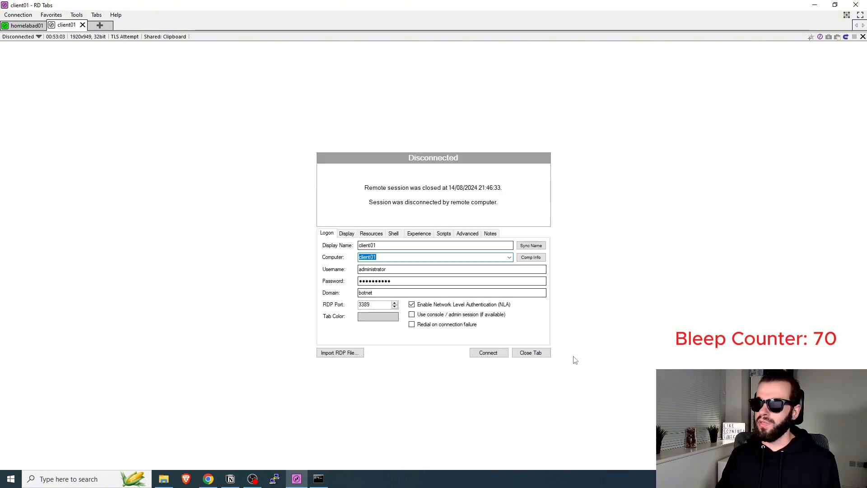
Dismiss the failed client01 reconnect error, close that tab, and create a new client01 connection.
click(481, 354)
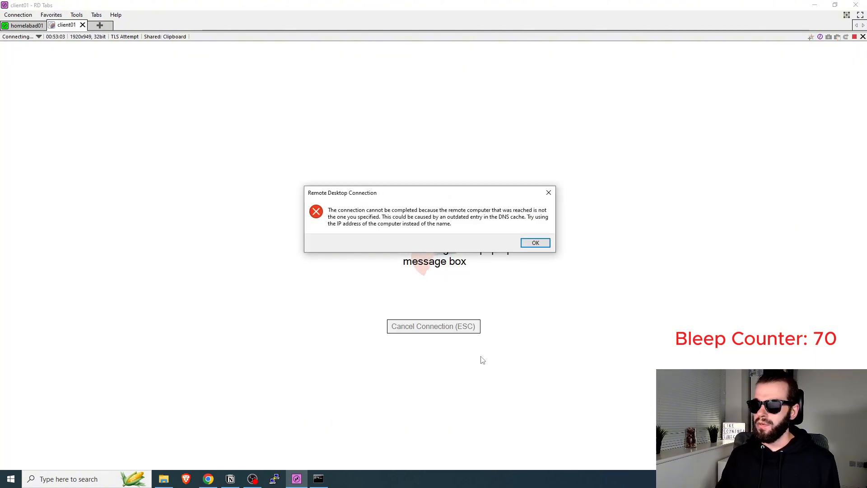
click(535, 242)
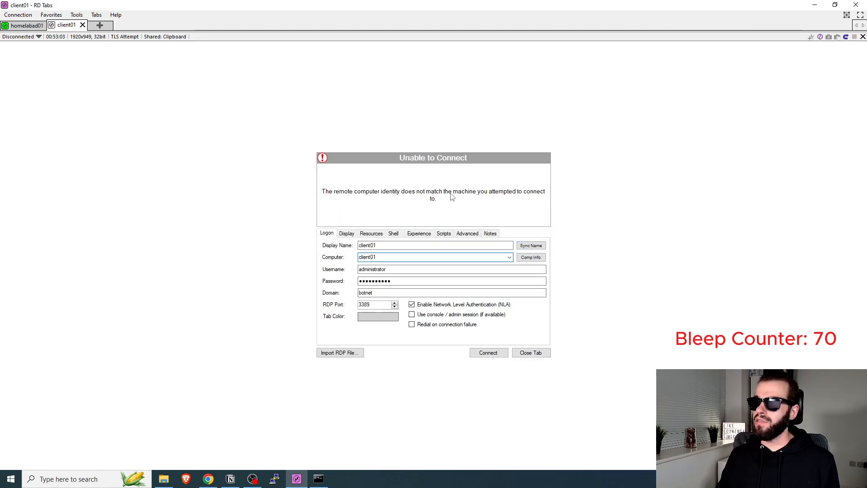
click(83, 25)
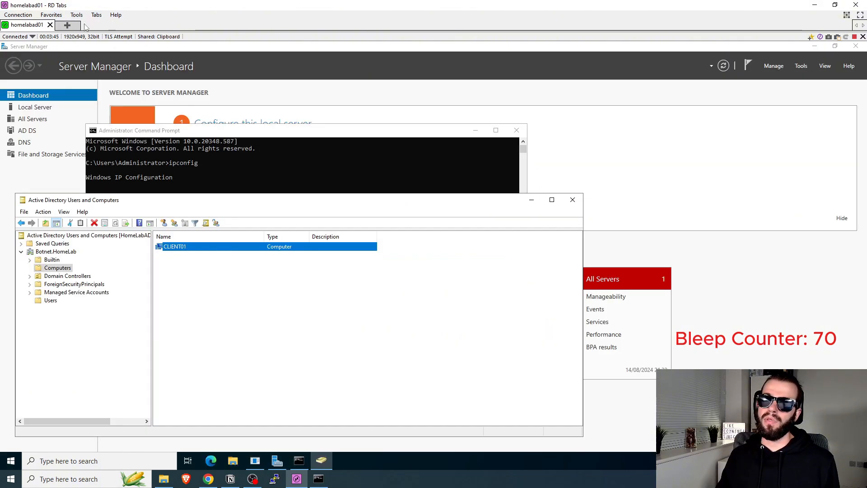
click(67, 26)
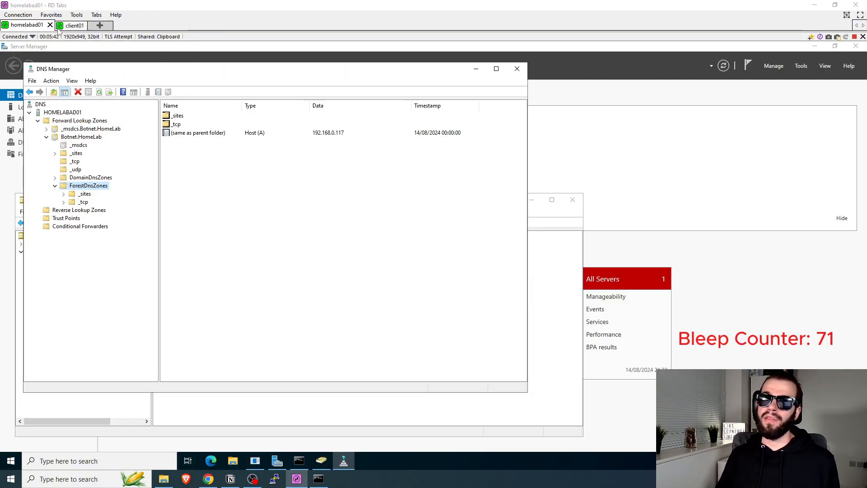
In the client01 session, highlight Domain: Botnet.HomeLab in the sconfig menu.
click(73, 26)
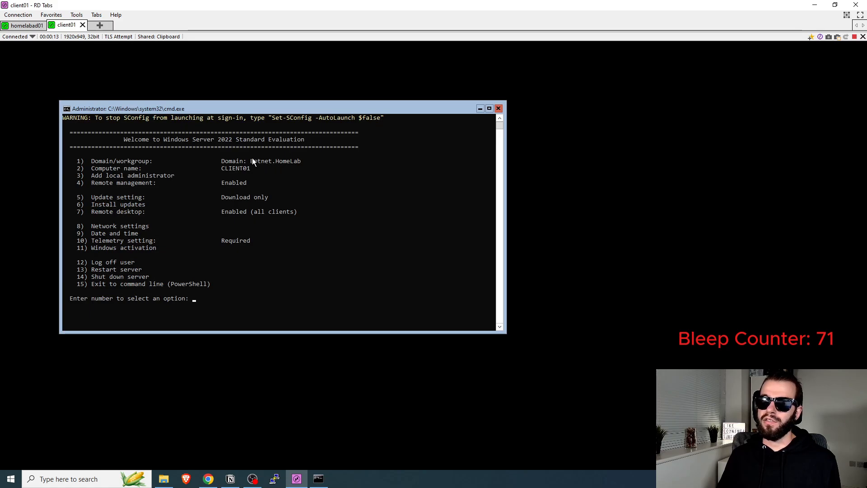
drag(250, 161, 300, 164)
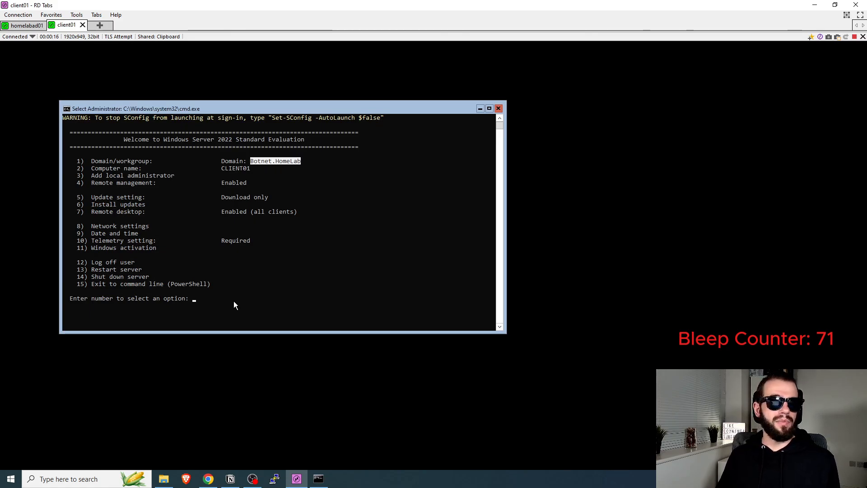